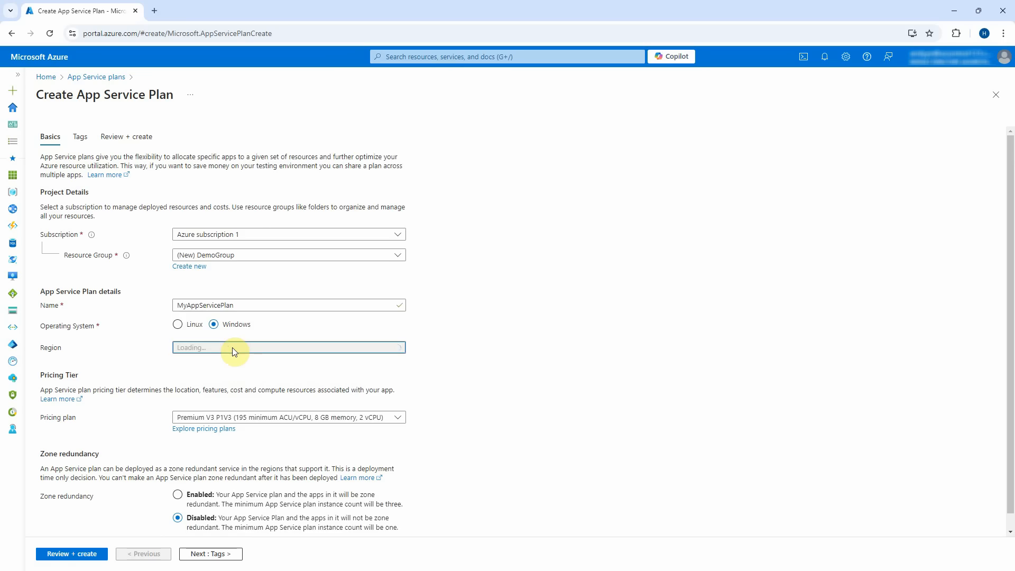
# Put the plan in West US on the Standard S1 pricing tier and open its review summary.
pyautogui.click(233, 348)
pyautogui.write('we')
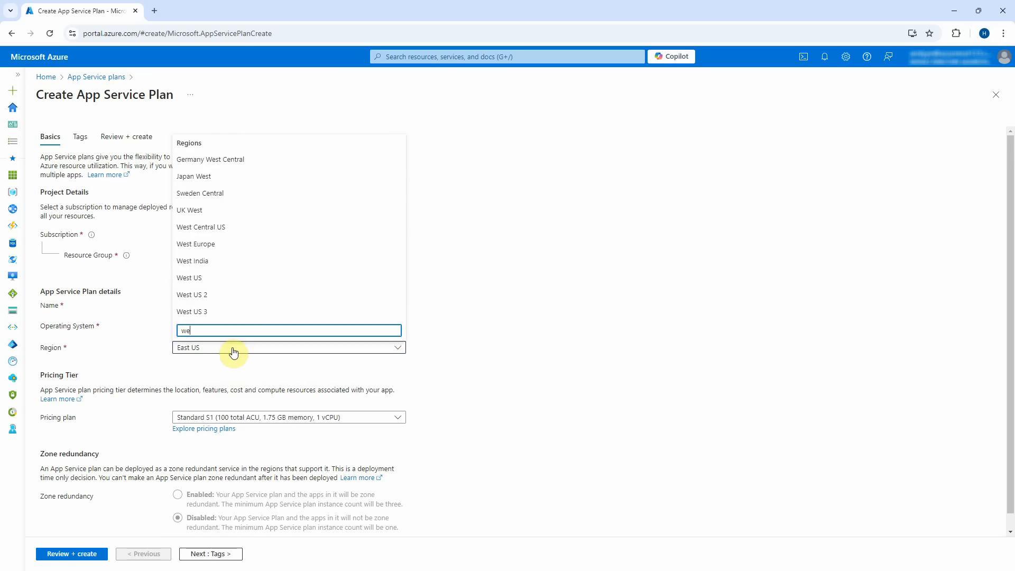
pyautogui.click(191, 279)
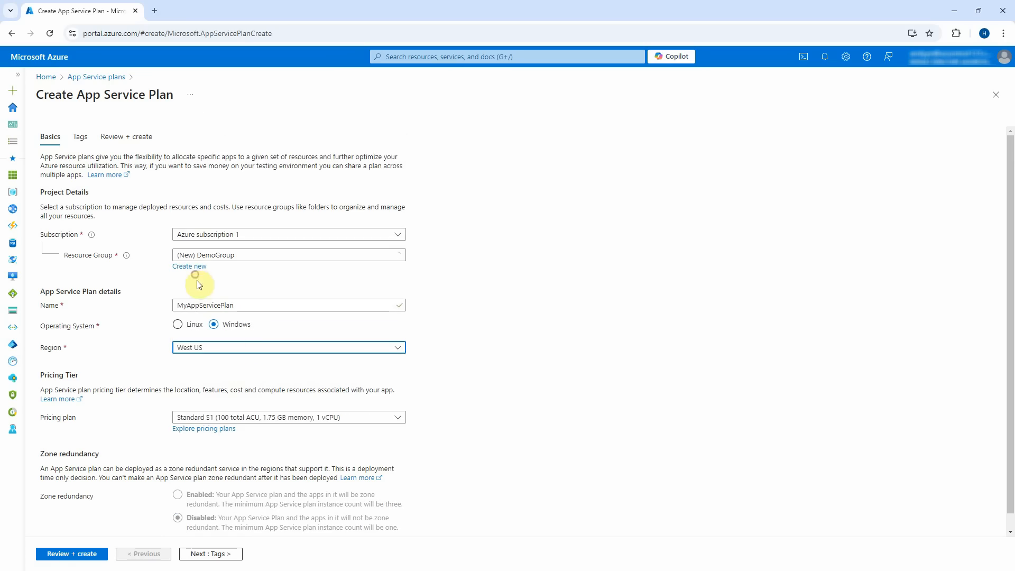
pyautogui.click(405, 421)
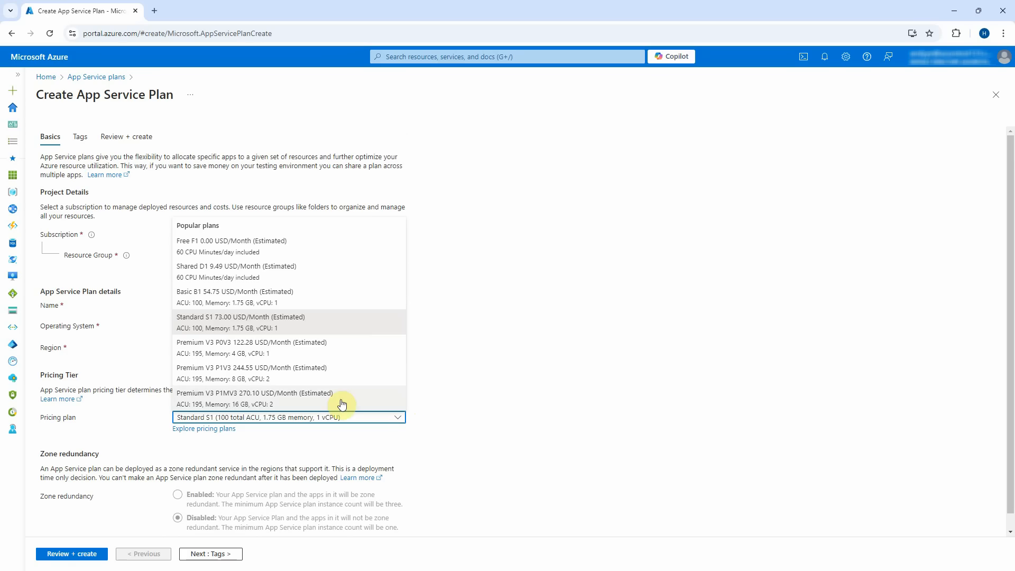
pyautogui.click(352, 328)
pyautogui.click(550, 445)
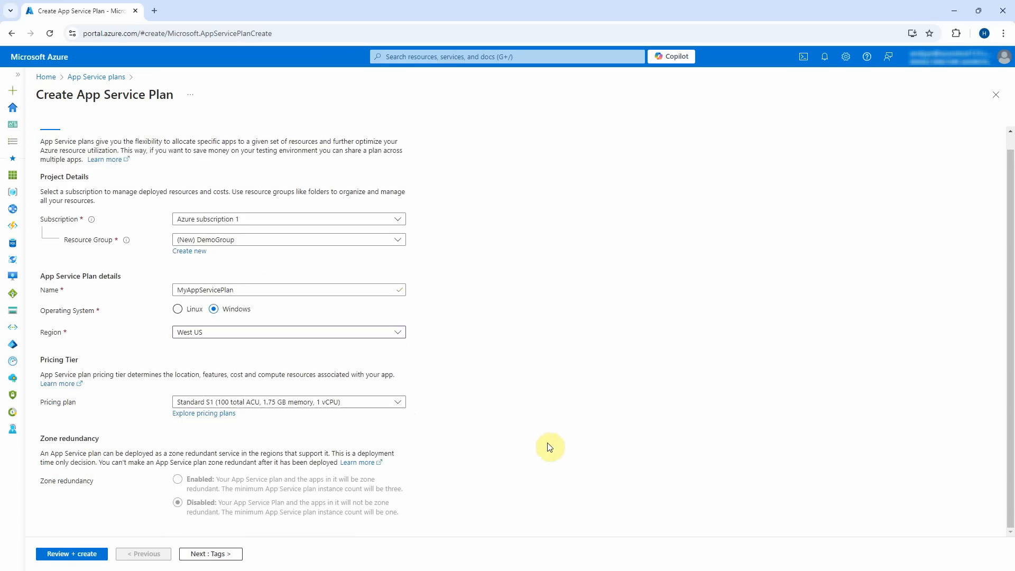
pyautogui.click(72, 554)
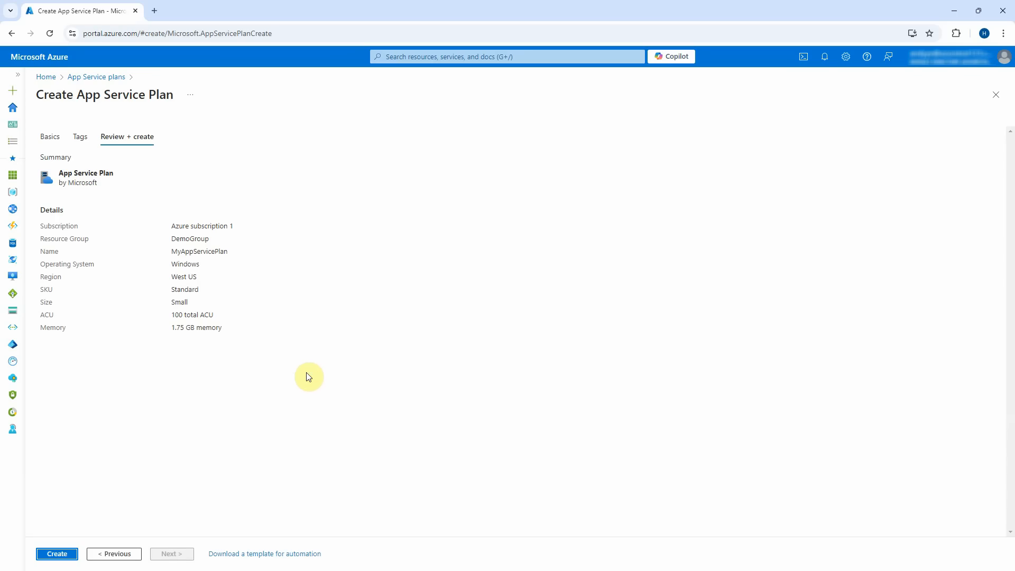
# Create MyAppServicePlan, confirm it belongs to DemoGroup, and return to the Azure home page.
pyautogui.click(55, 553)
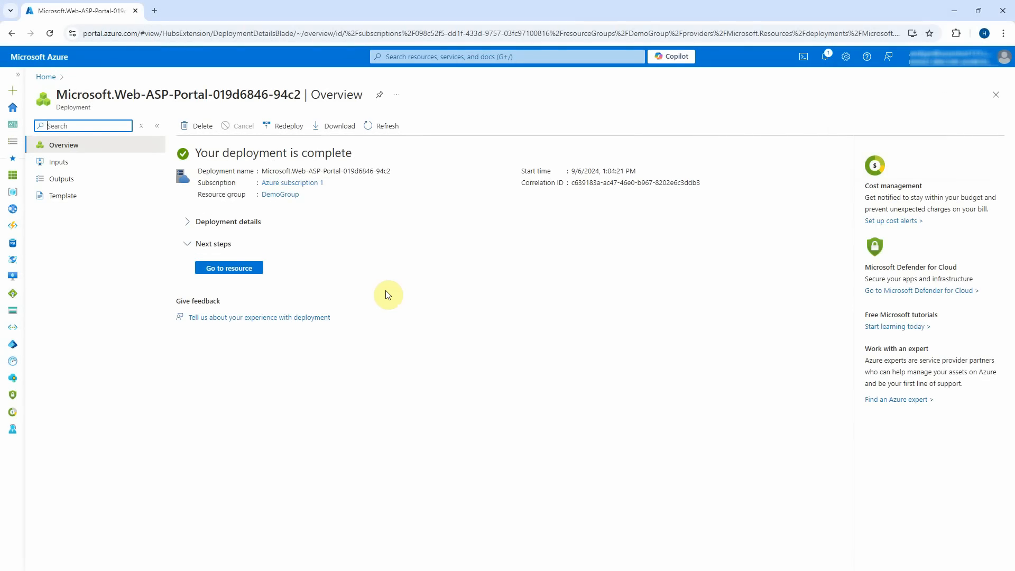
pyautogui.click(228, 268)
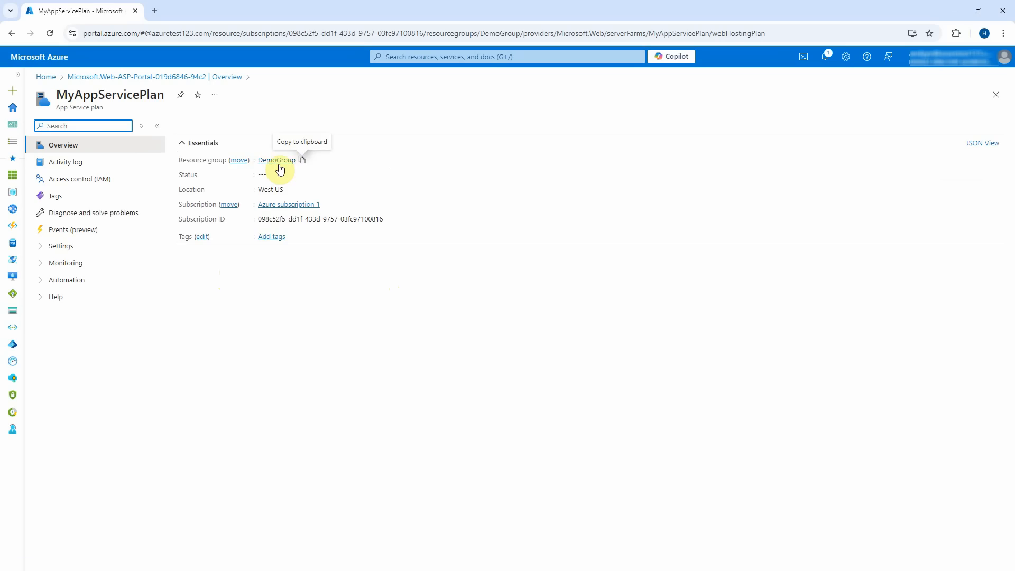
pyautogui.click(278, 162)
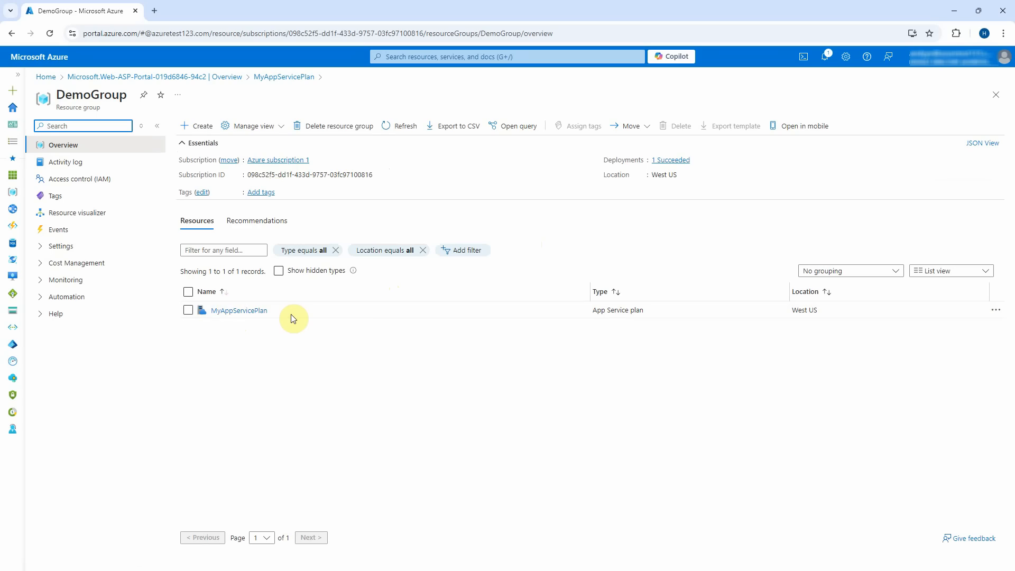
pyautogui.click(46, 77)
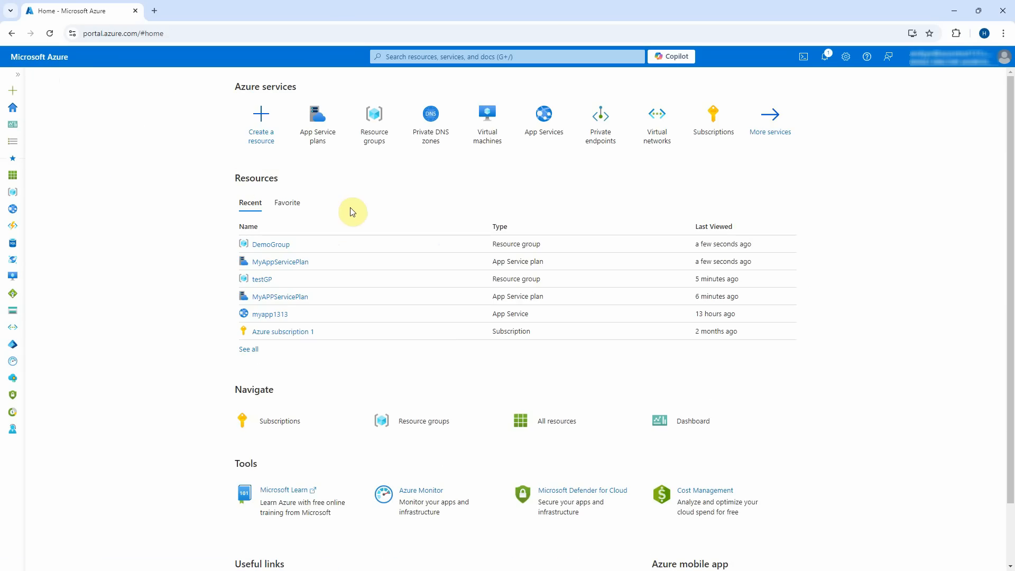
# Start a new Web App in DemoGroup named MyAPP1318, with unique default hostname turned off.
pyautogui.click(544, 116)
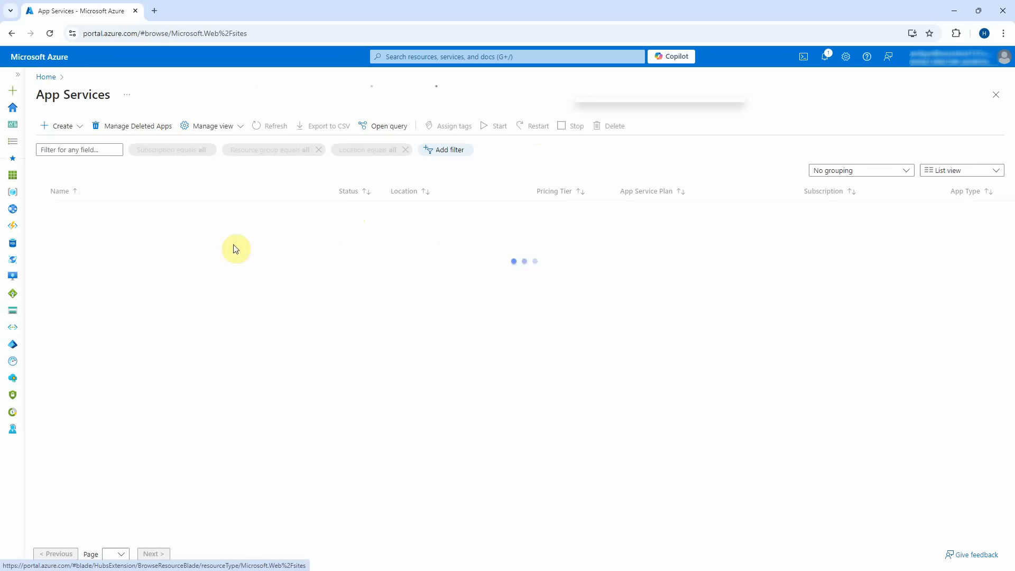
pyautogui.click(64, 130)
pyautogui.click(63, 141)
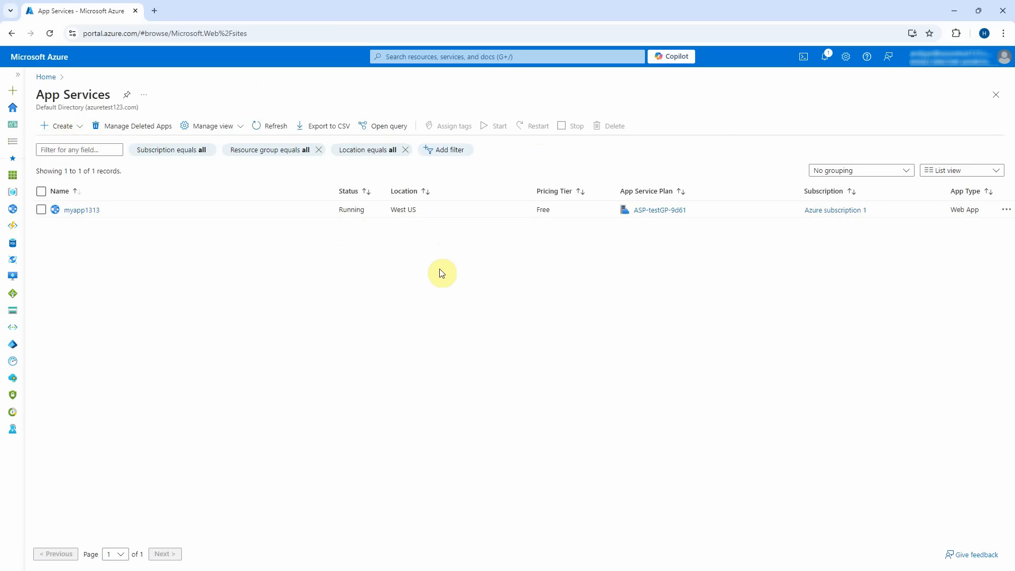
pyautogui.click(251, 259)
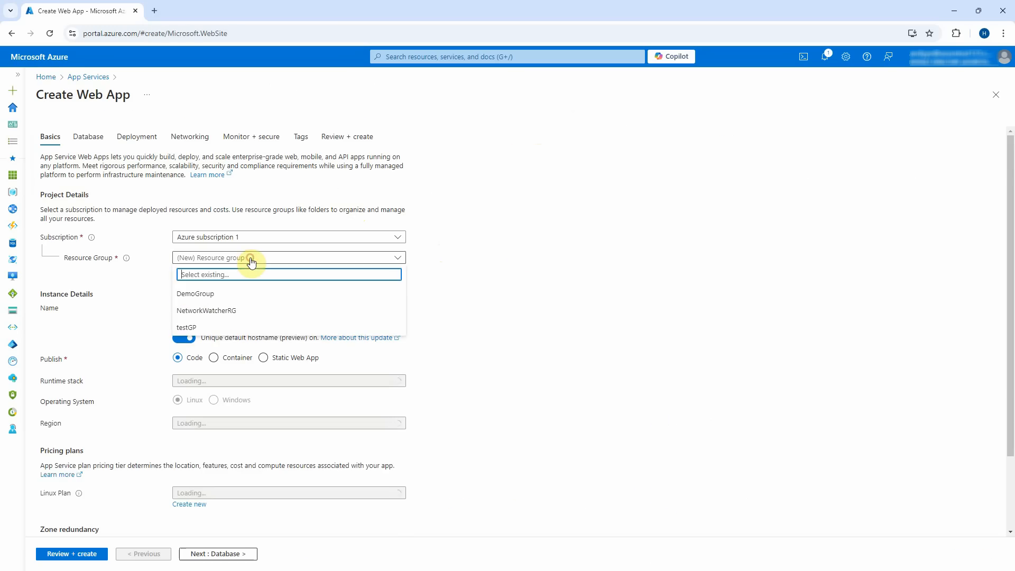
pyautogui.click(233, 294)
pyautogui.click(261, 309)
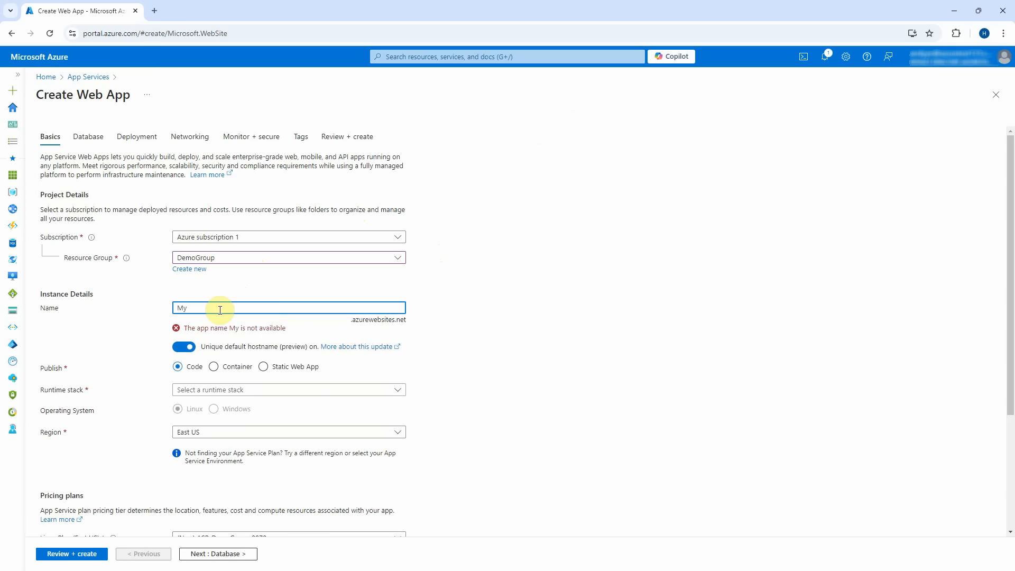
pyautogui.write('MyAPP1313')
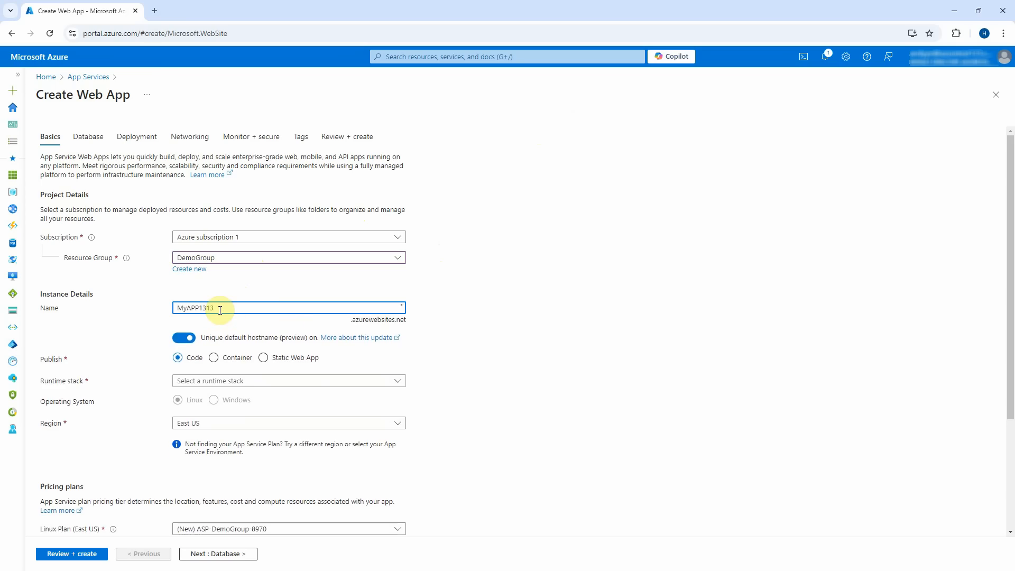
pyautogui.click(177, 346)
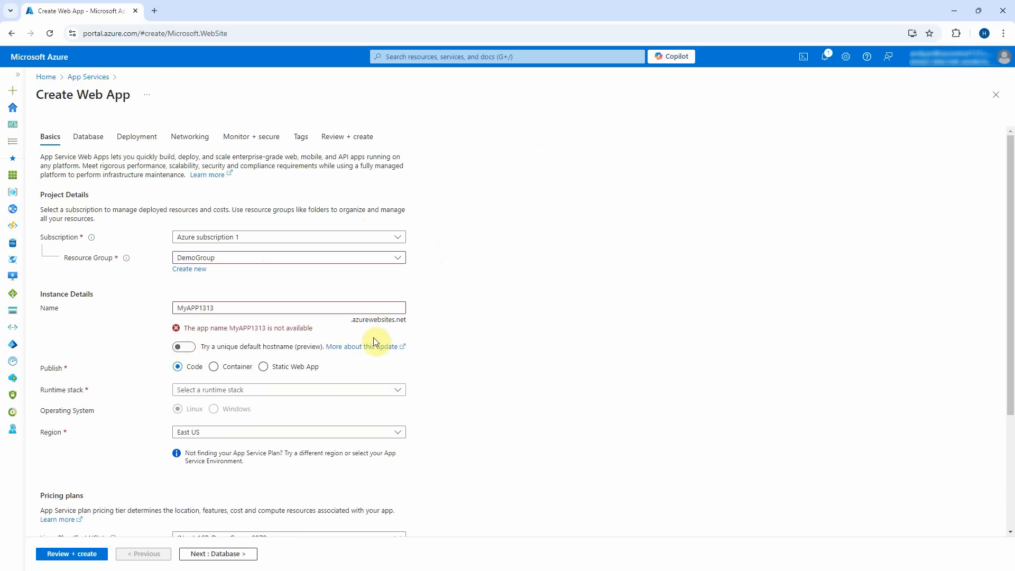
pyautogui.click(216, 308)
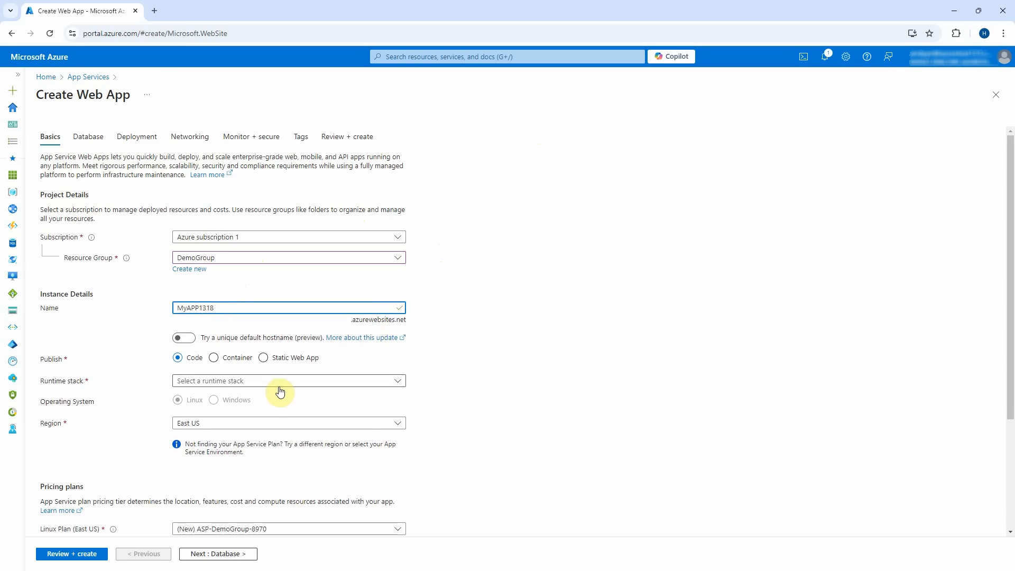
# Choose .NET 8 (LTS) on Windows in West US, hosted on MyAppServicePlan (S1).
pyautogui.click(261, 380)
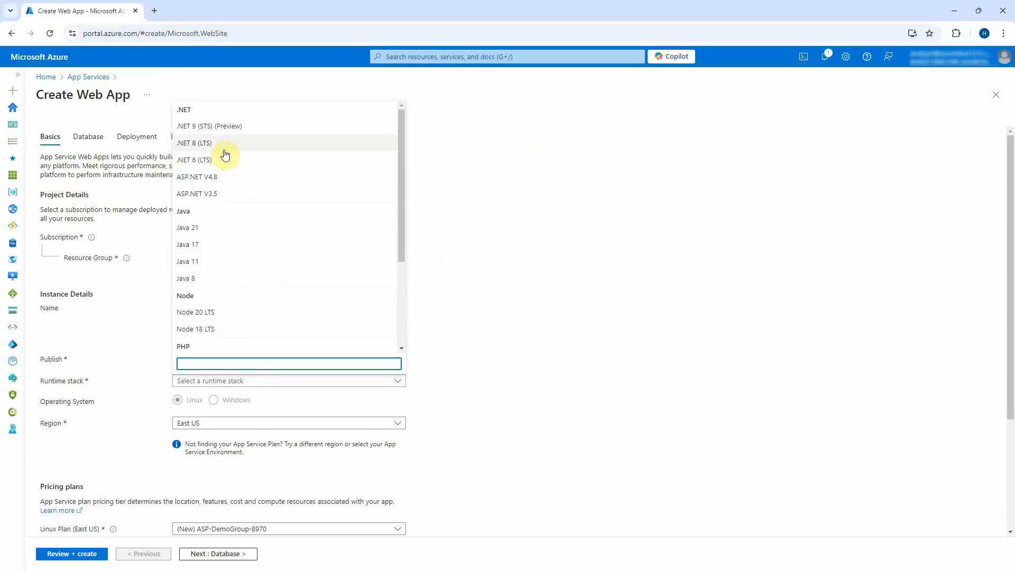
pyautogui.click(228, 150)
pyautogui.click(236, 400)
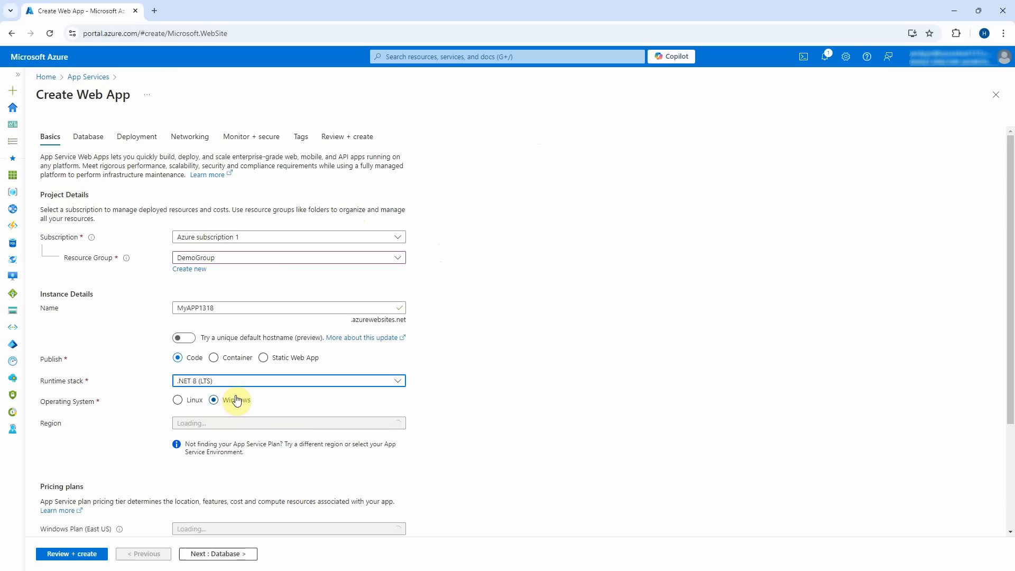
pyautogui.click(272, 425)
pyautogui.write('west')
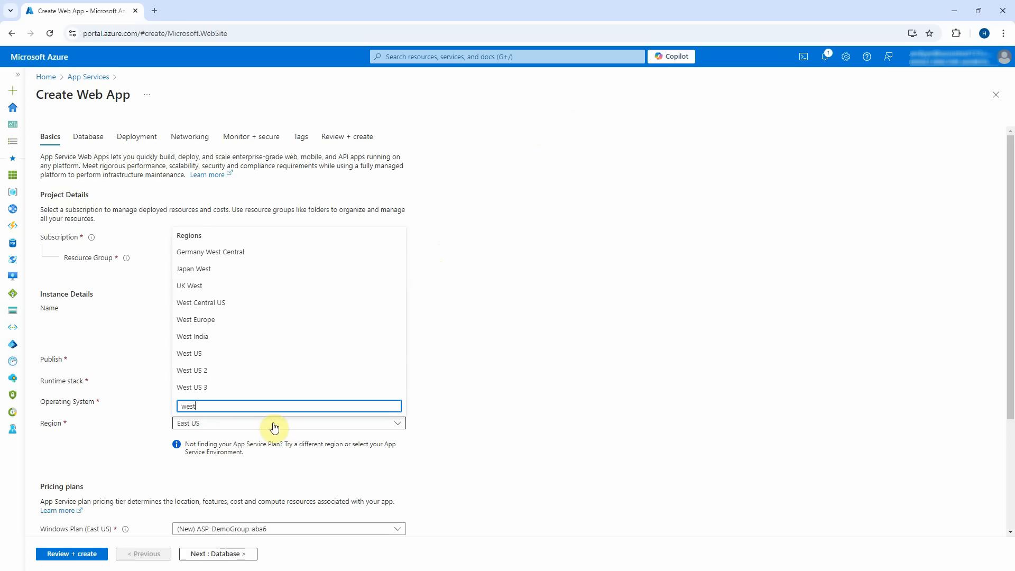
pyautogui.click(255, 353)
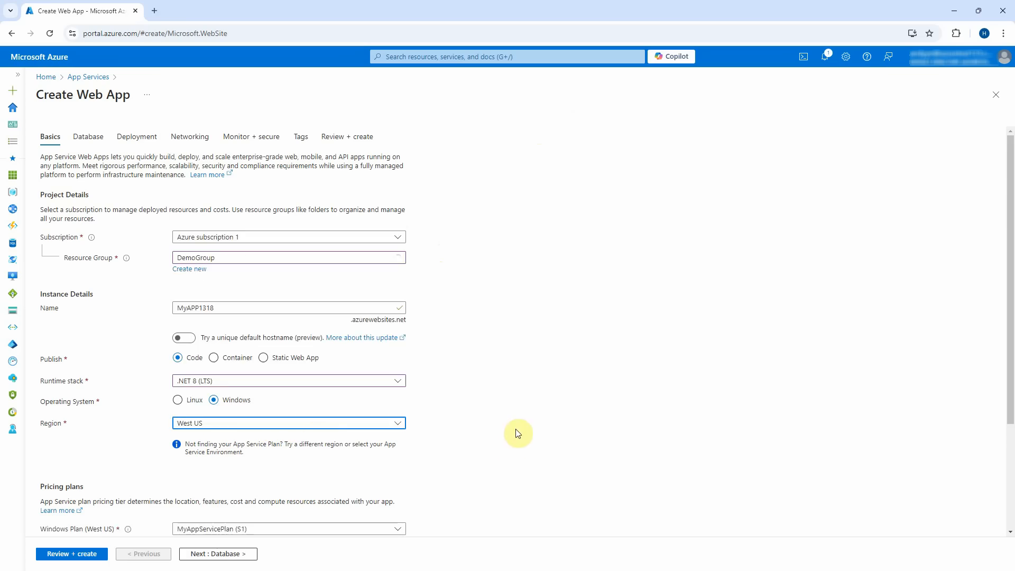
pyautogui.scroll(-3, 516, 431)
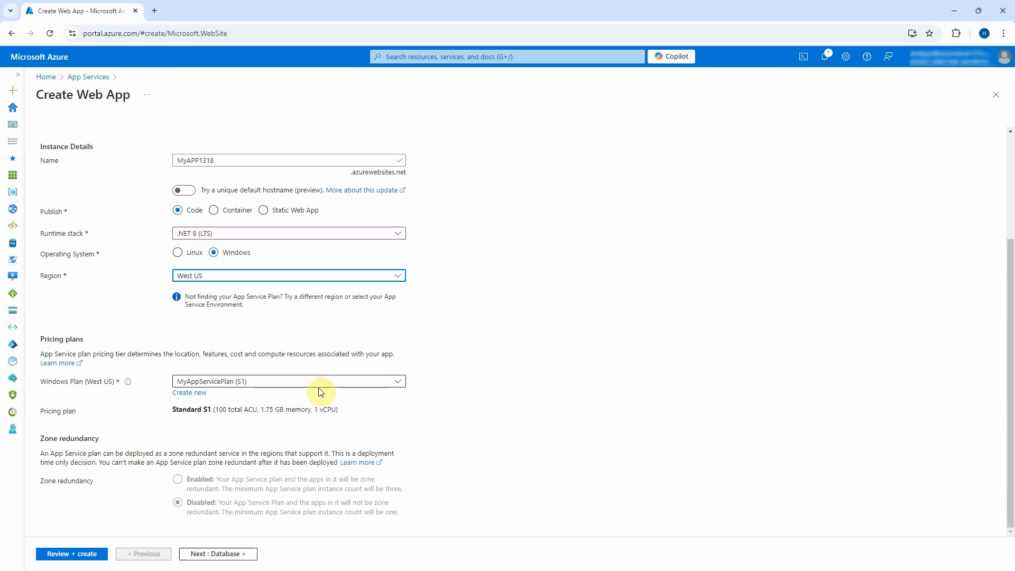
pyautogui.click(260, 382)
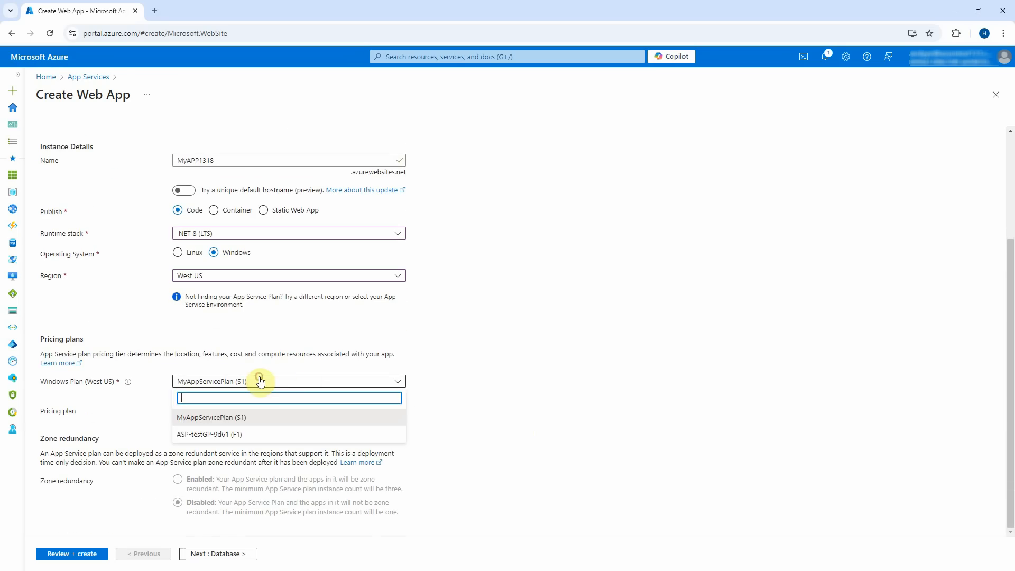
pyautogui.click(251, 426)
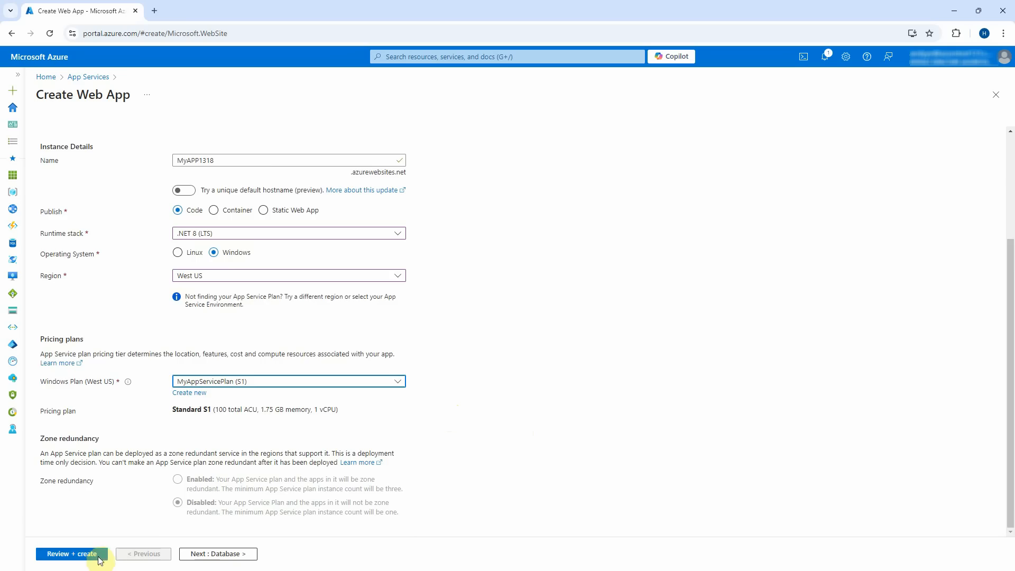
pyautogui.click(211, 554)
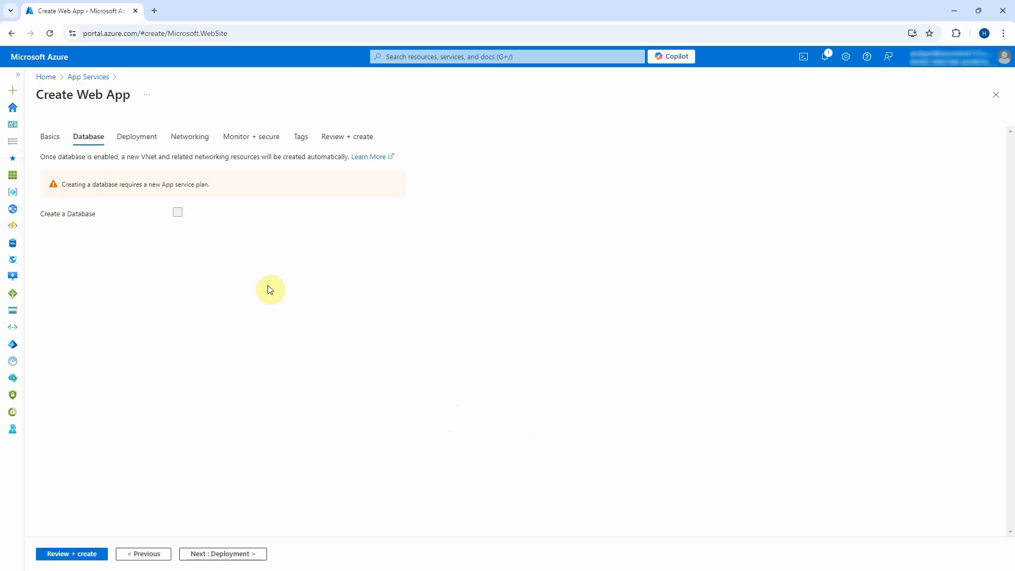
# Keep default deployment and networking settings, set Application Insights to No, and create MyAPP1318.
pyautogui.click(214, 553)
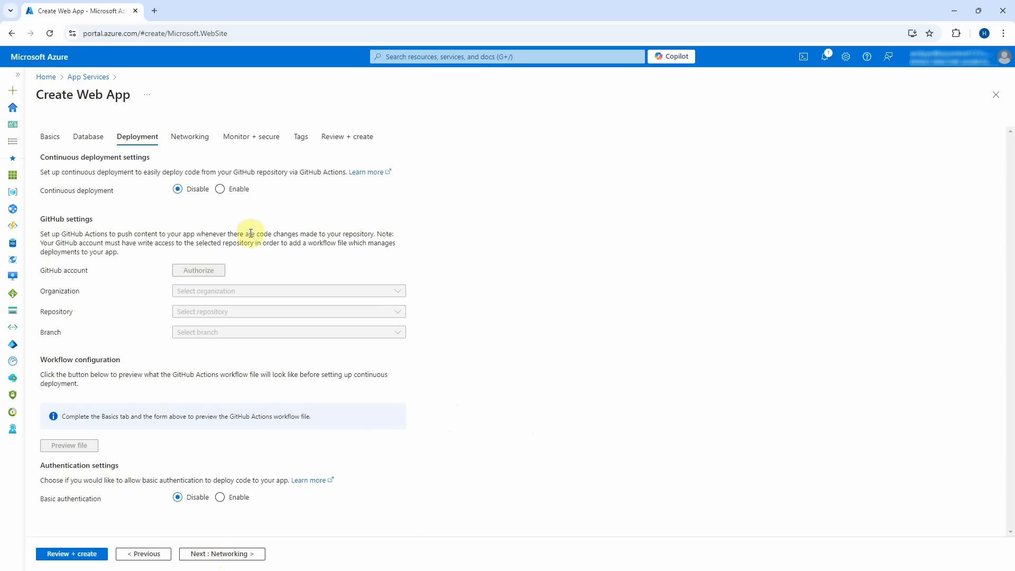
pyautogui.click(239, 555)
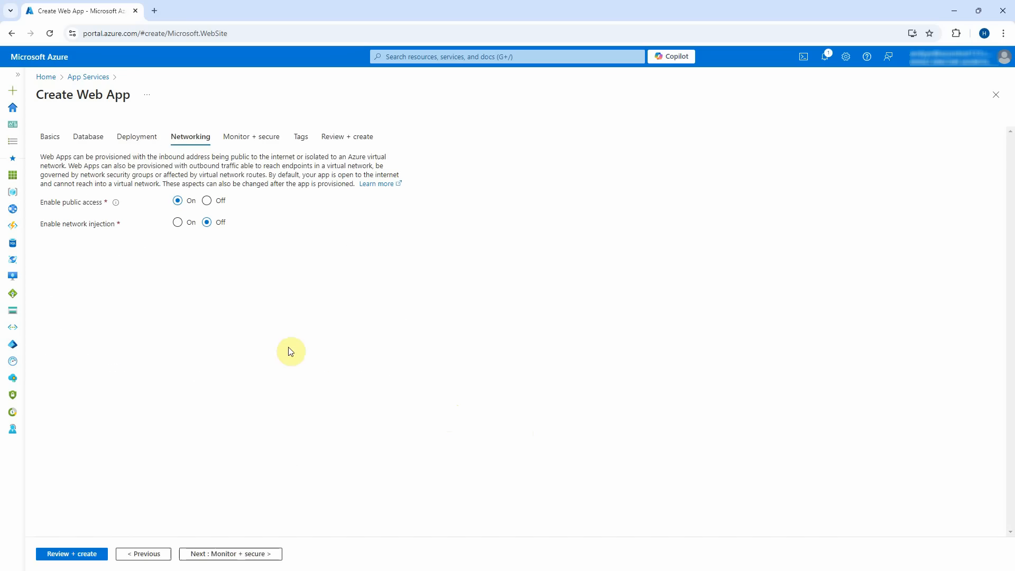
pyautogui.click(264, 555)
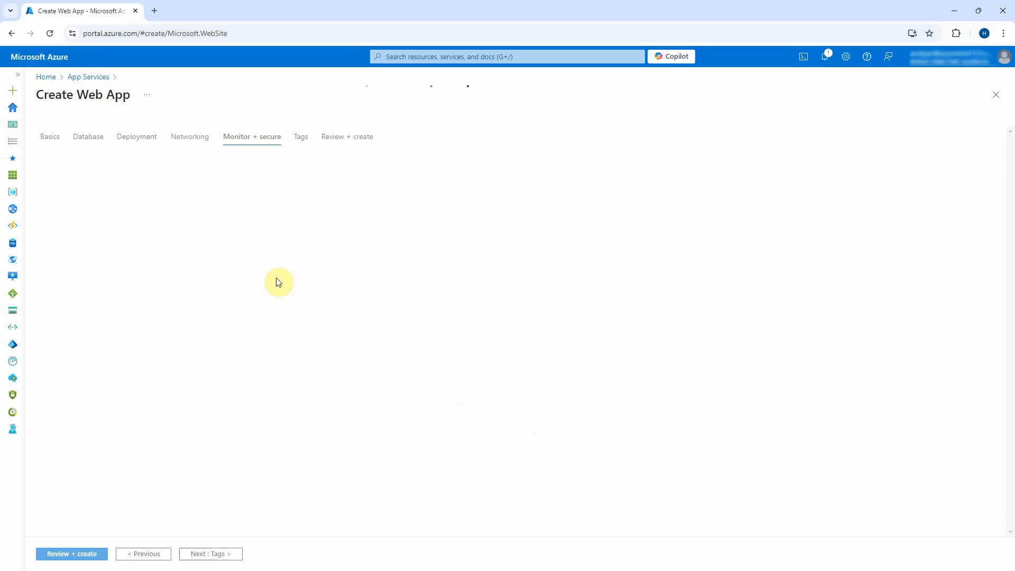
pyautogui.click(177, 258)
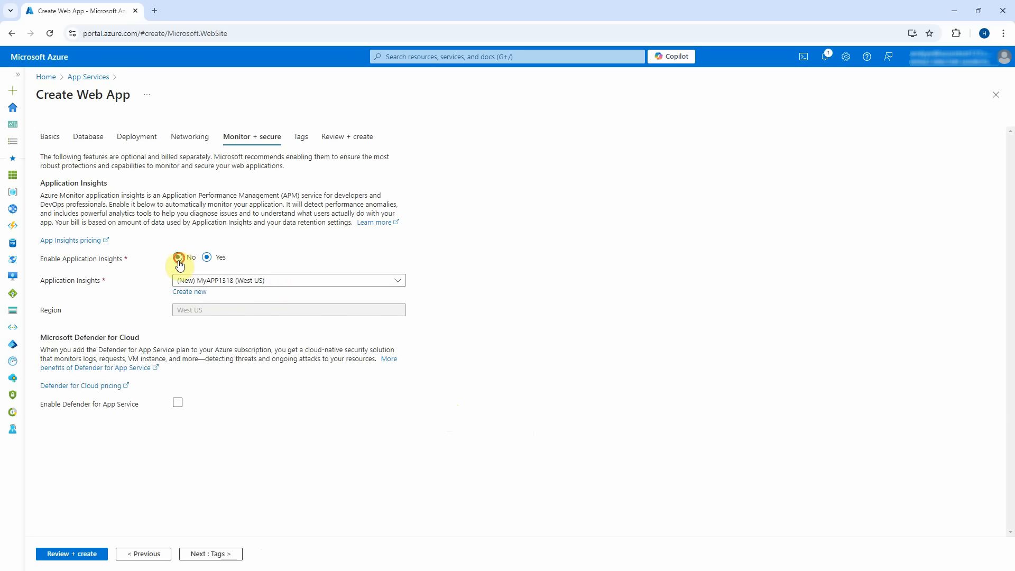
pyautogui.click(216, 555)
pyautogui.click(208, 554)
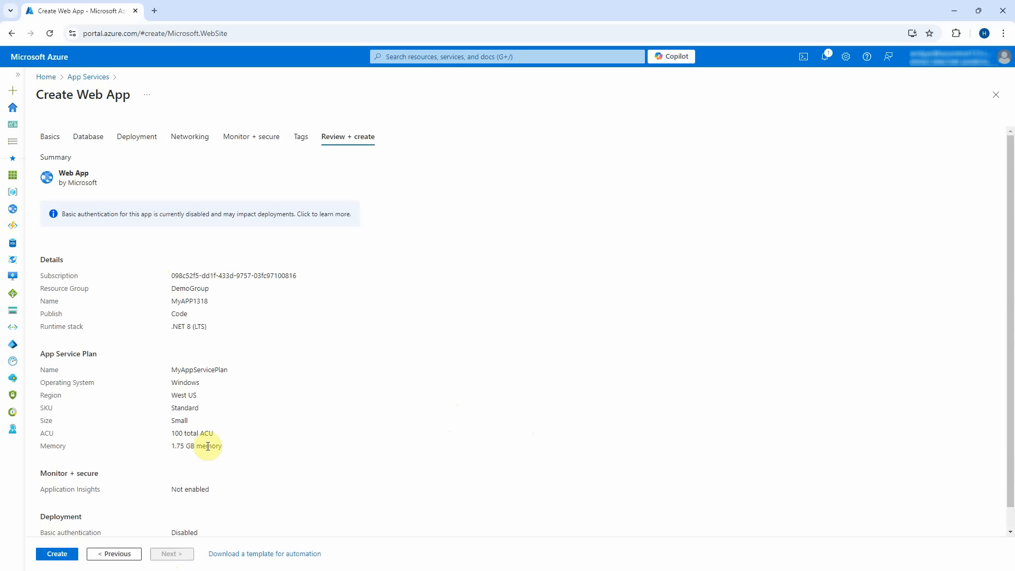
pyautogui.click(56, 553)
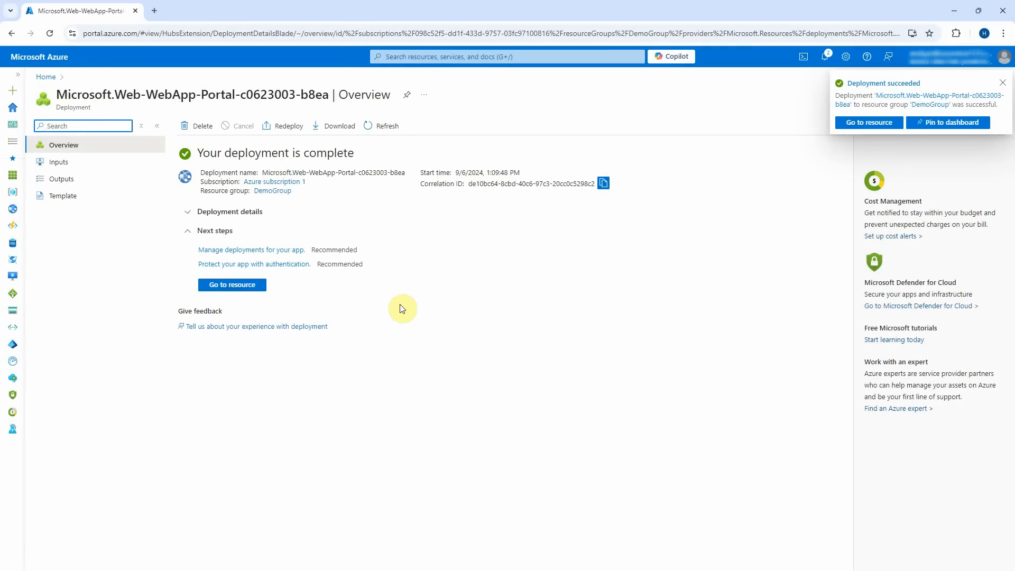
# Open MyAPP1318 and check that its default domain shows the running web app page.
pyautogui.click(1001, 83)
pyautogui.click(263, 284)
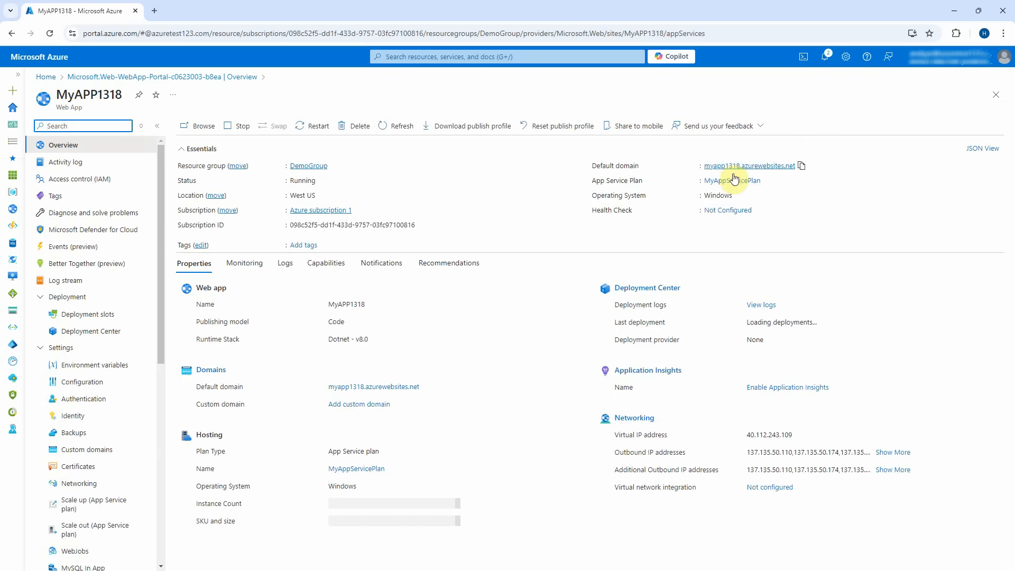
pyautogui.click(737, 166)
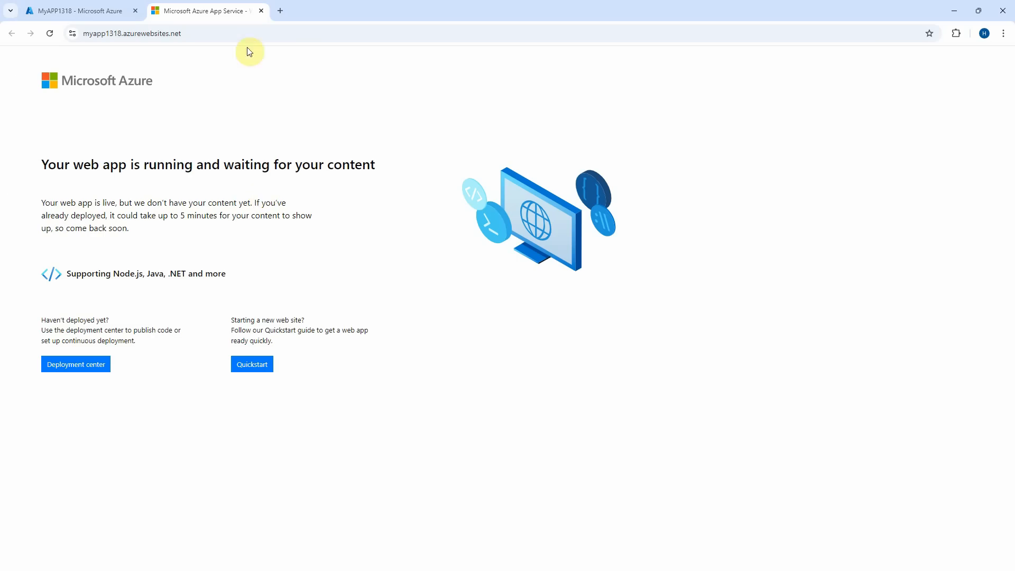
pyautogui.click(261, 11)
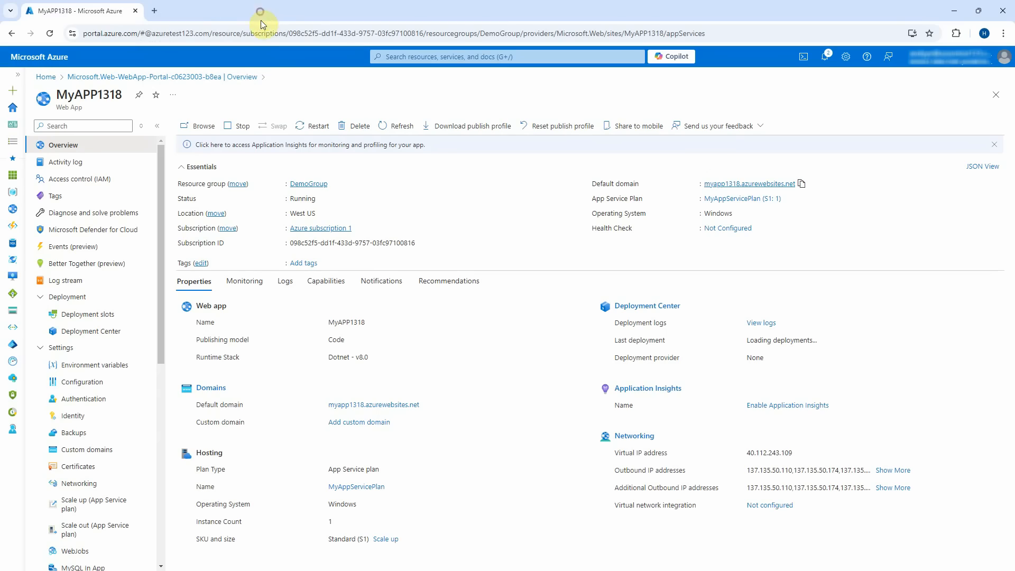
# Briefly show the overview slide, then return to the portal's search bar.
pyautogui.click(945, 7)
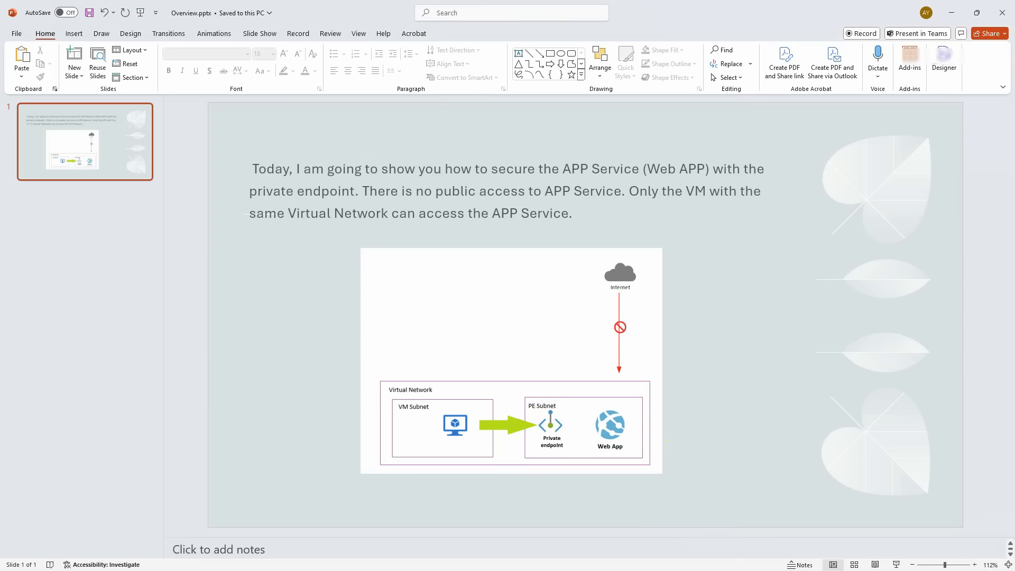
pyautogui.hotkey('alt', 'Tab')
pyautogui.click(511, 57)
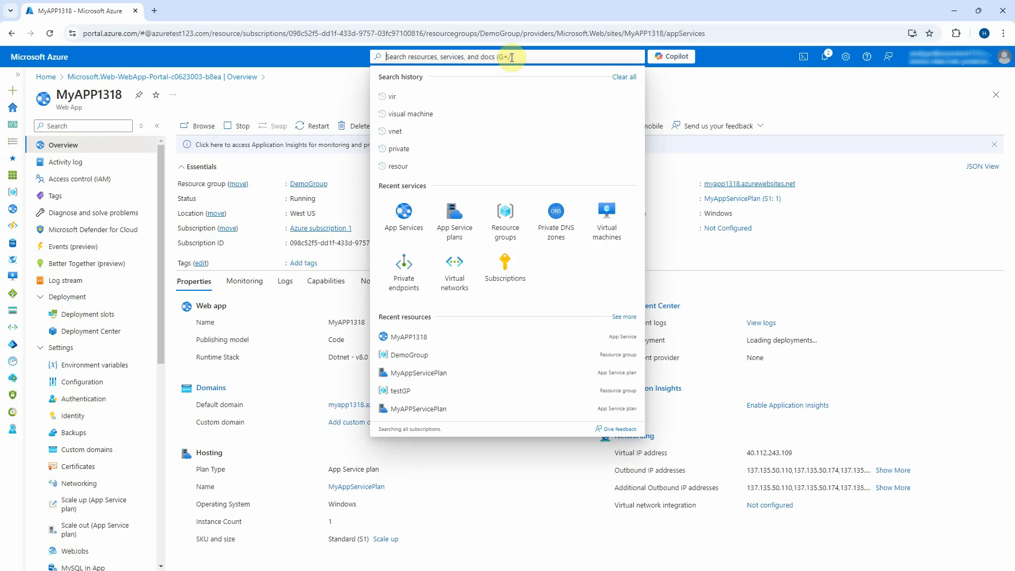
# Search 'virtual' and fill in a new virtual network MyVNet in DemoGroup, West US.
pyautogui.write('vi')
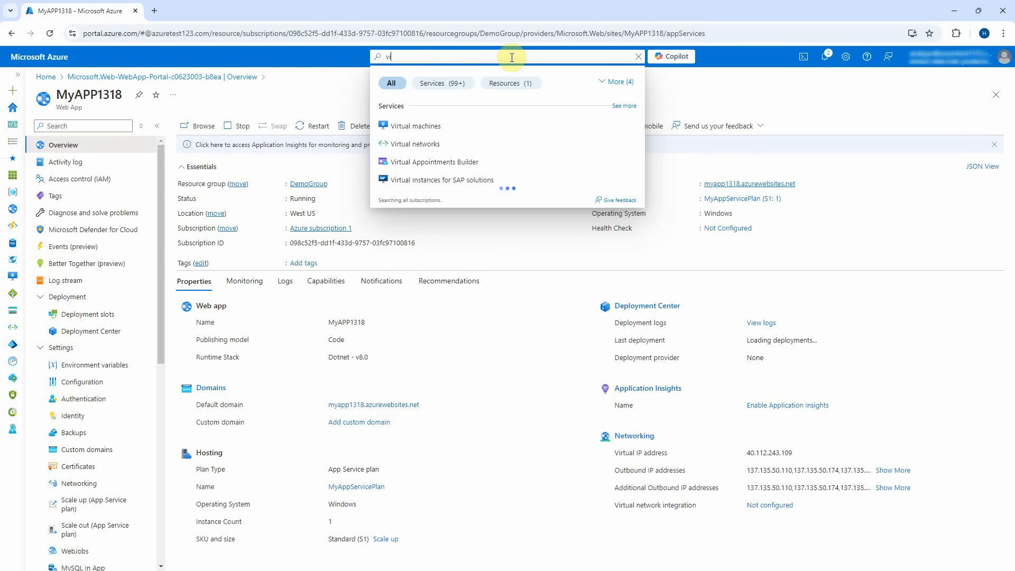
pyautogui.write('rtual')
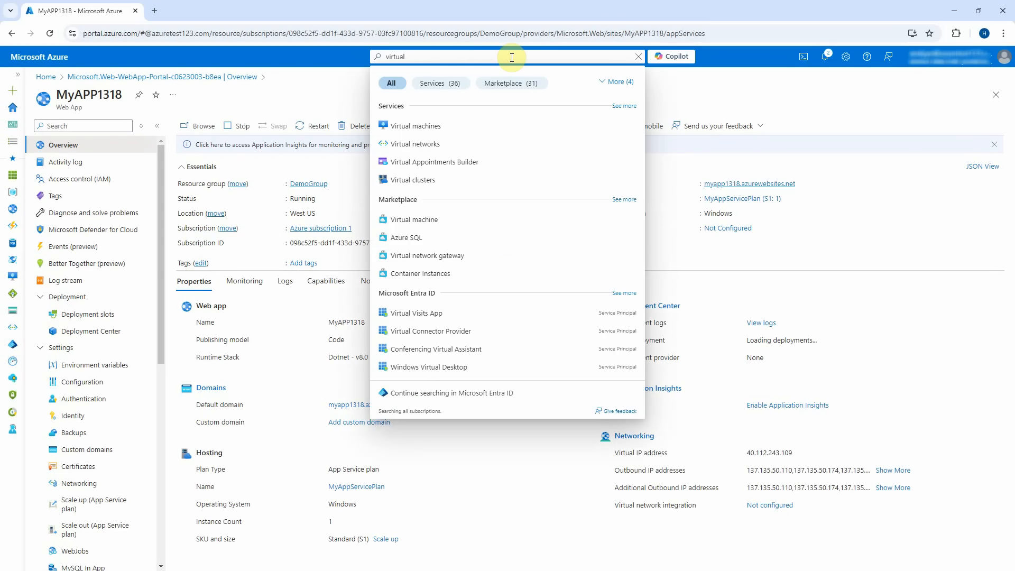
pyautogui.click(446, 148)
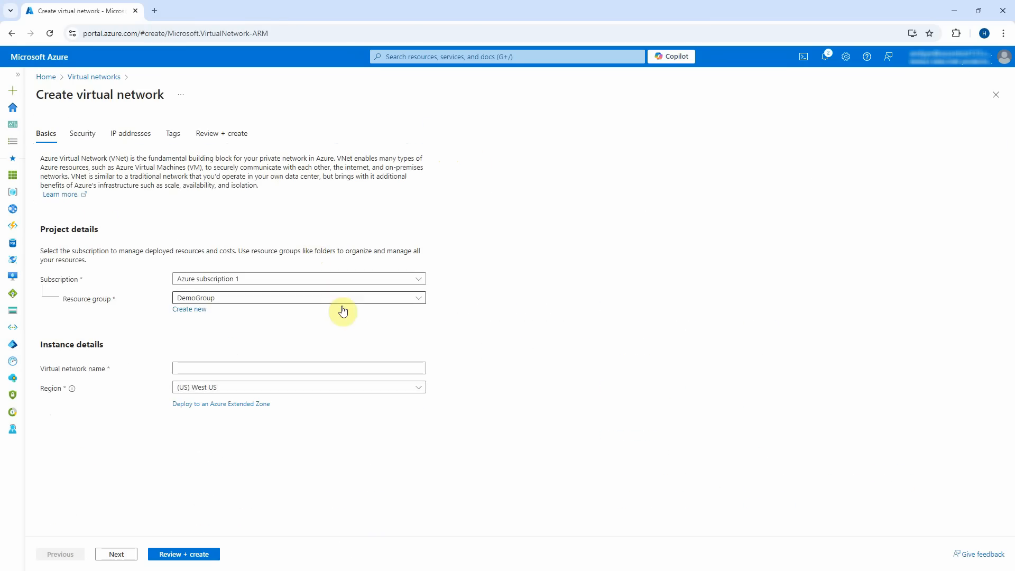
pyautogui.click(362, 299)
pyautogui.click(218, 367)
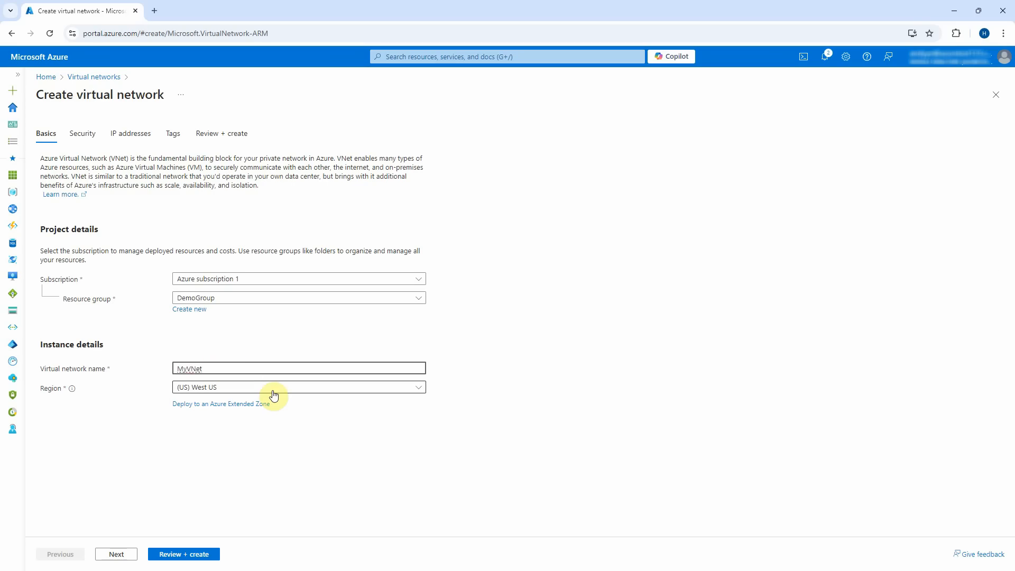
pyautogui.click(115, 555)
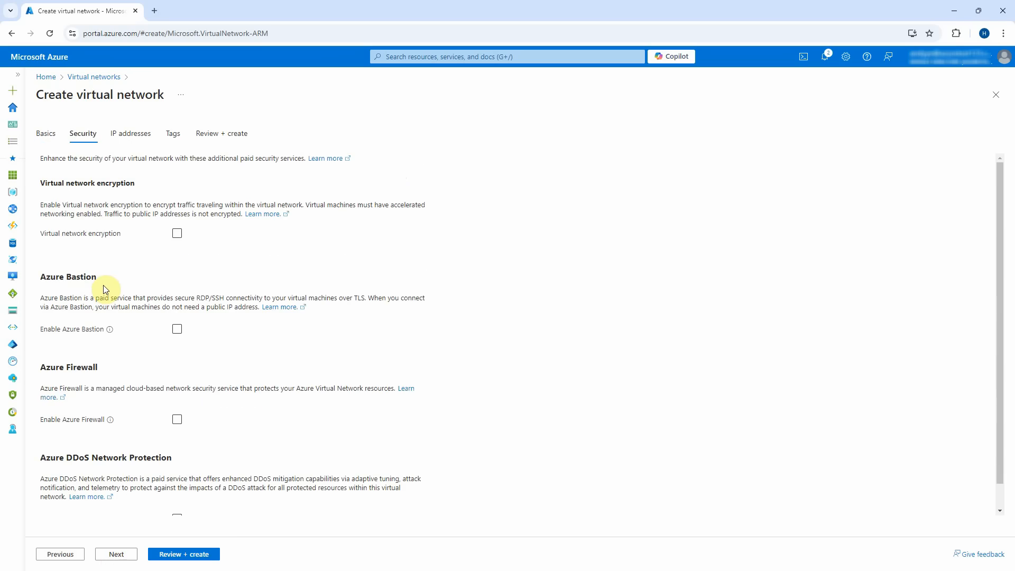
pyautogui.scroll(-1, 104, 289)
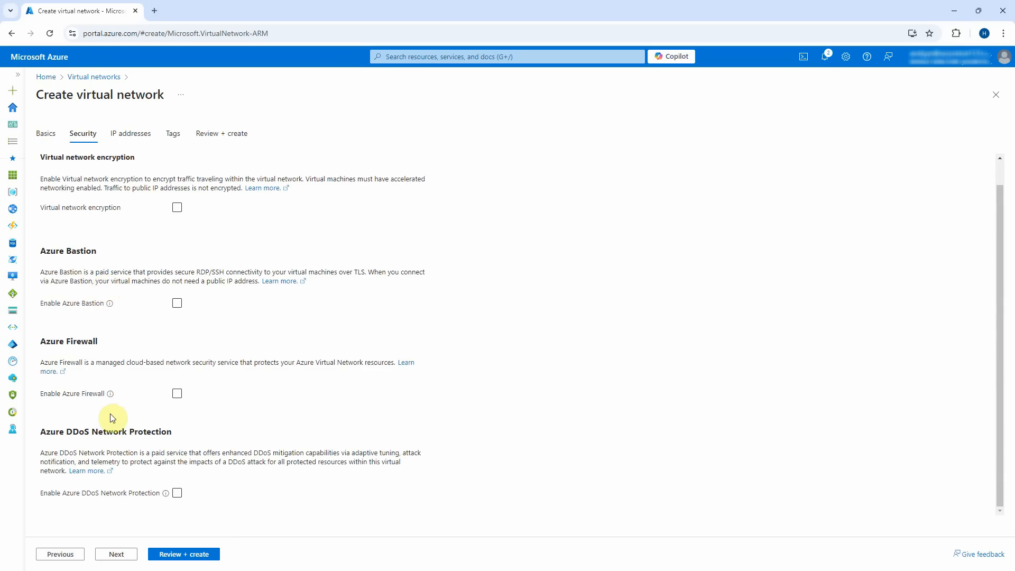
# Set the address space to 10.0.0.0/27 and delete the default subnet.
pyautogui.scroll(1, 112, 418)
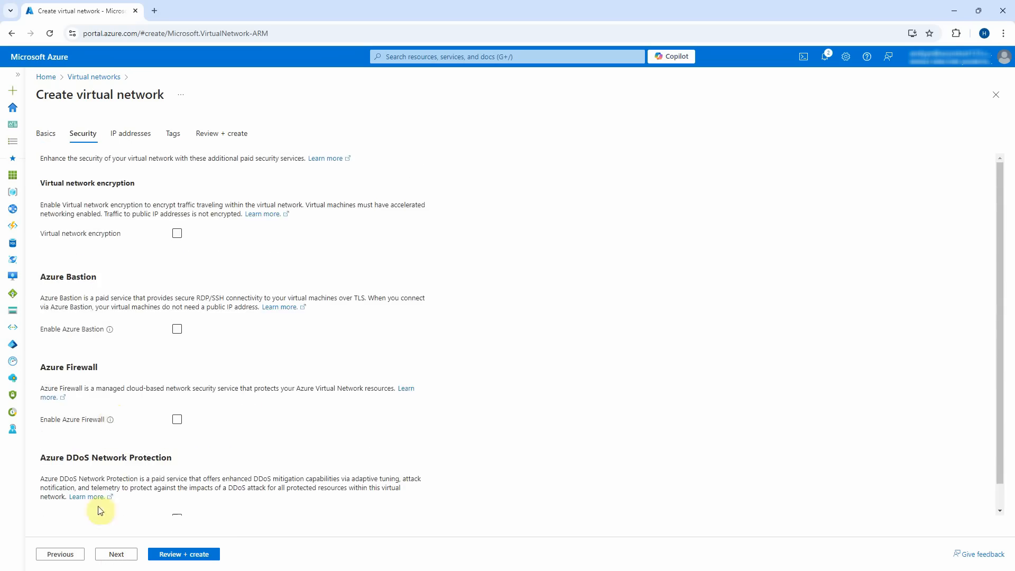
pyautogui.click(117, 555)
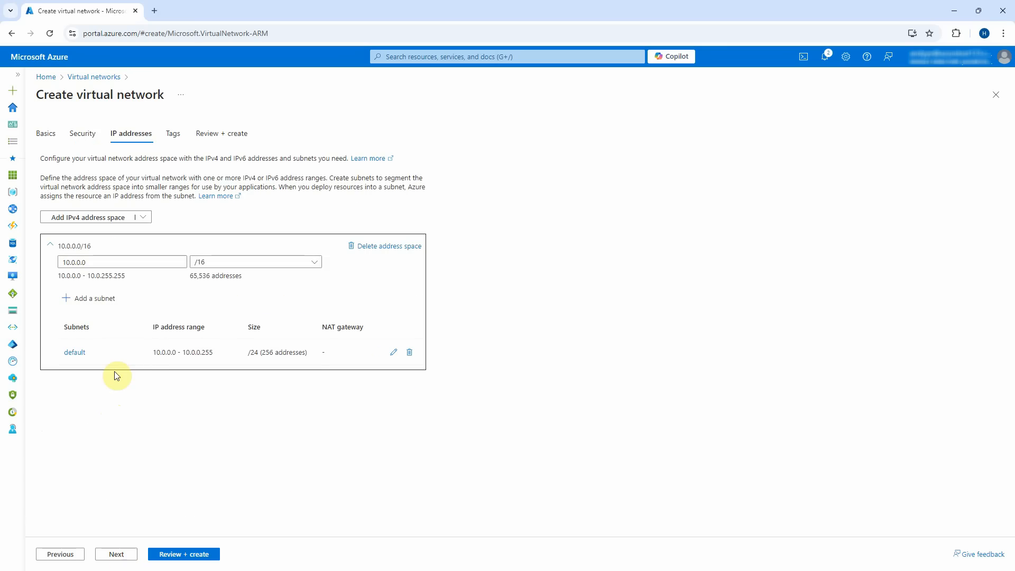
pyautogui.click(314, 260)
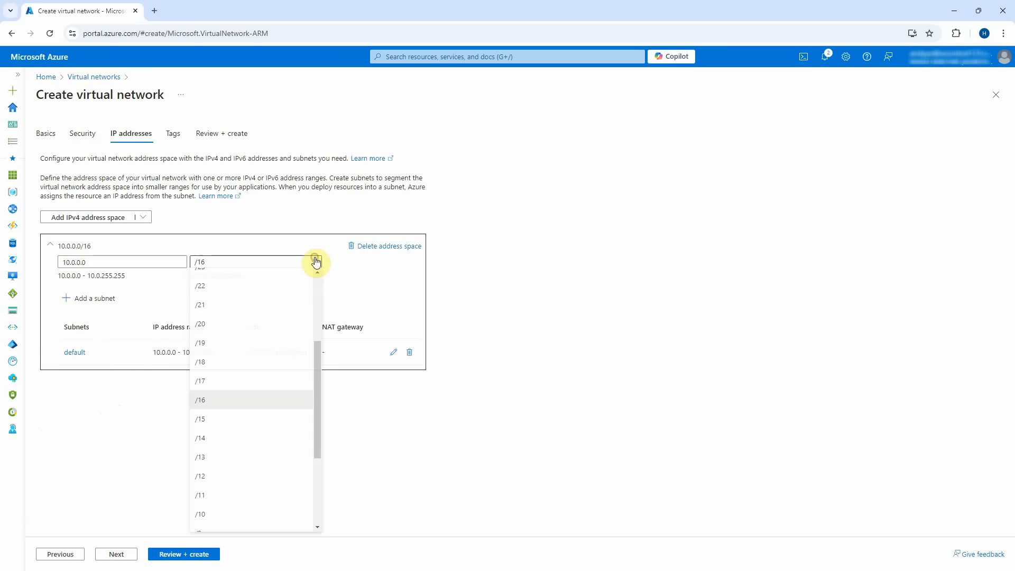
pyautogui.moveTo(317, 352); pyautogui.dragTo(324, 283)
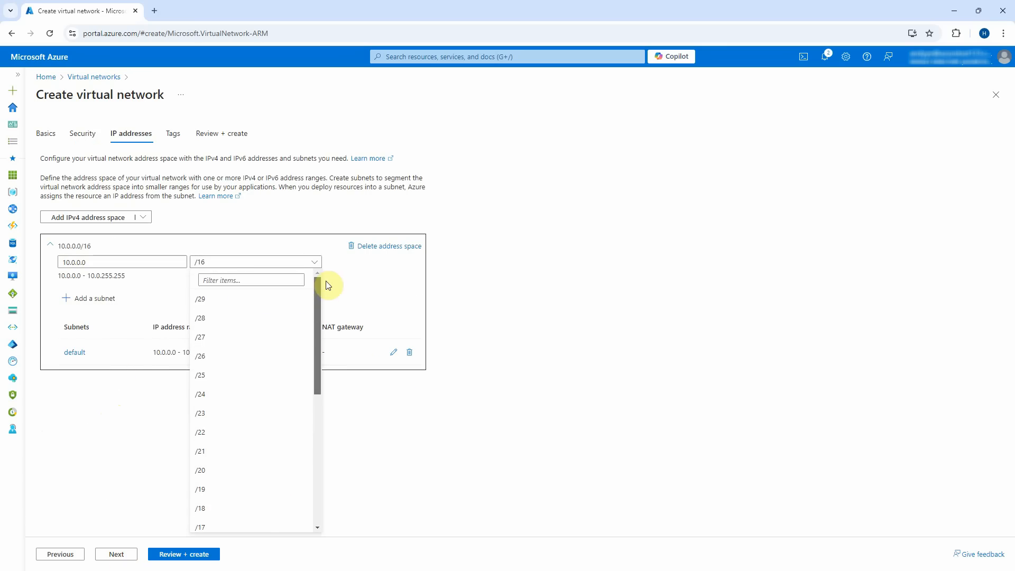
pyautogui.click(264, 334)
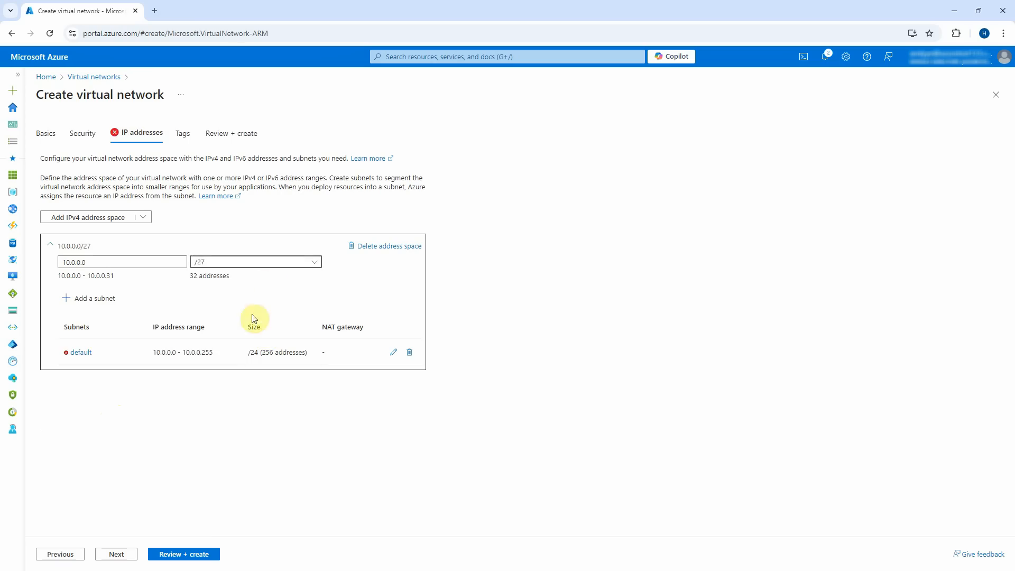
pyautogui.click(408, 353)
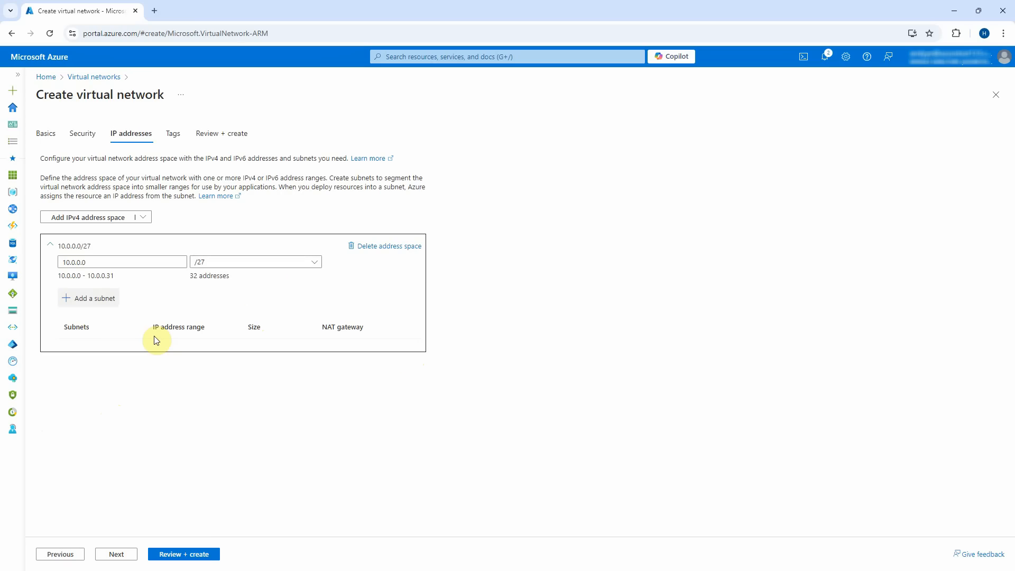
pyautogui.click(99, 298)
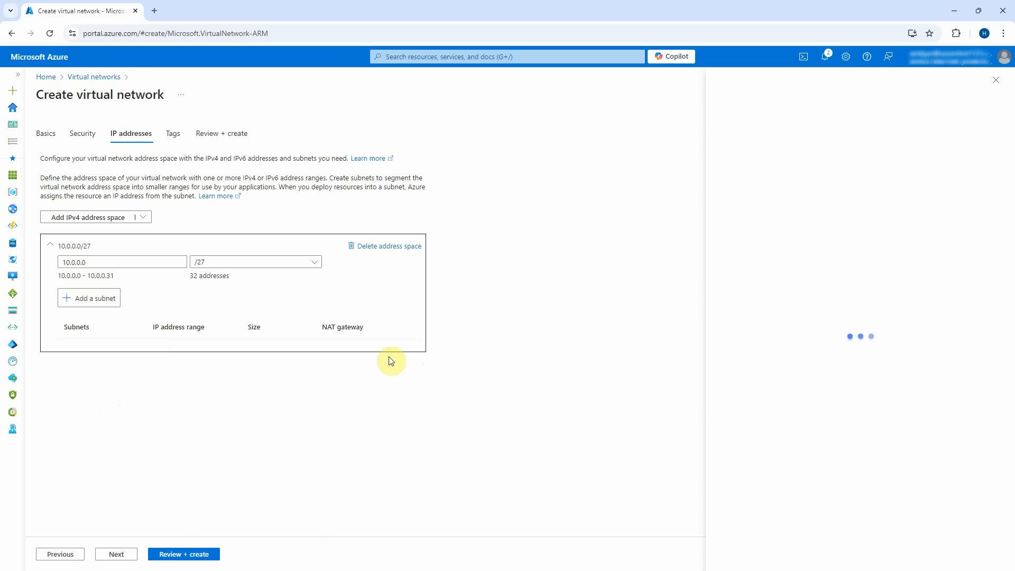
# Add VMSubnet as a /29 subnet (10.0.0.0–10.0.0.7) with private subnet disabled.
pyautogui.moveTo(838, 162); pyautogui.dragTo(565, 159)
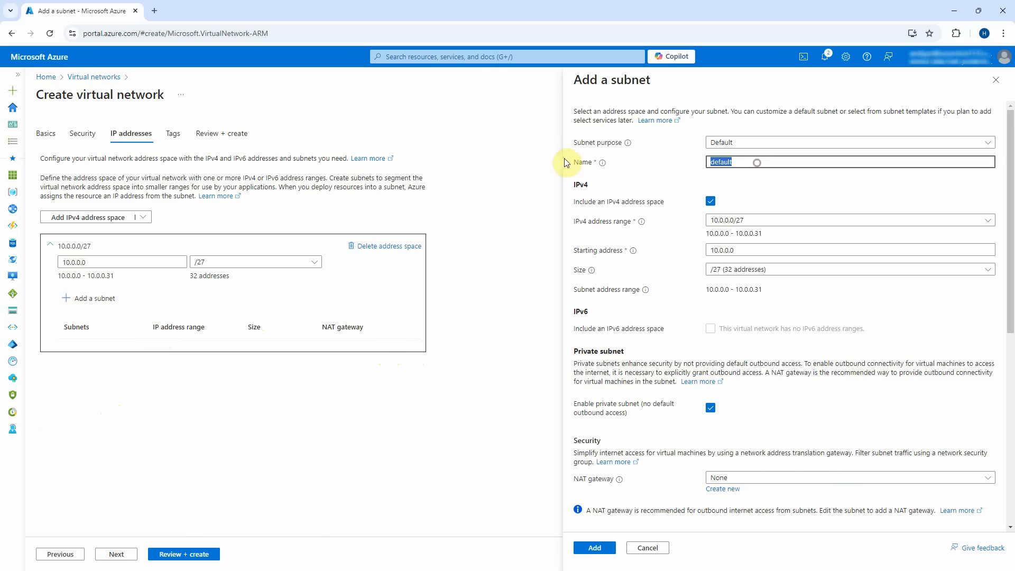
pyautogui.write('VMSubnet')
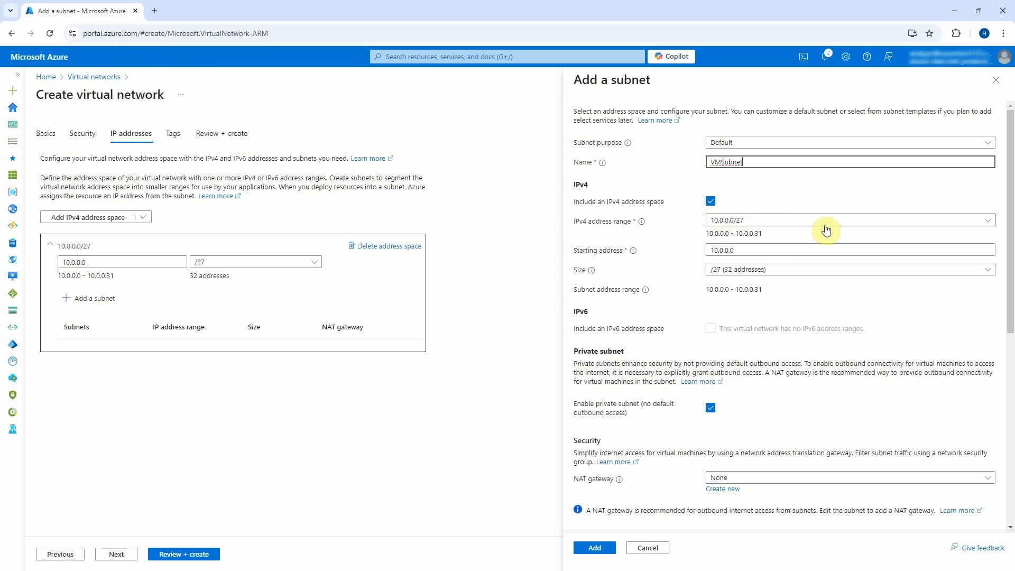
pyautogui.click(826, 271)
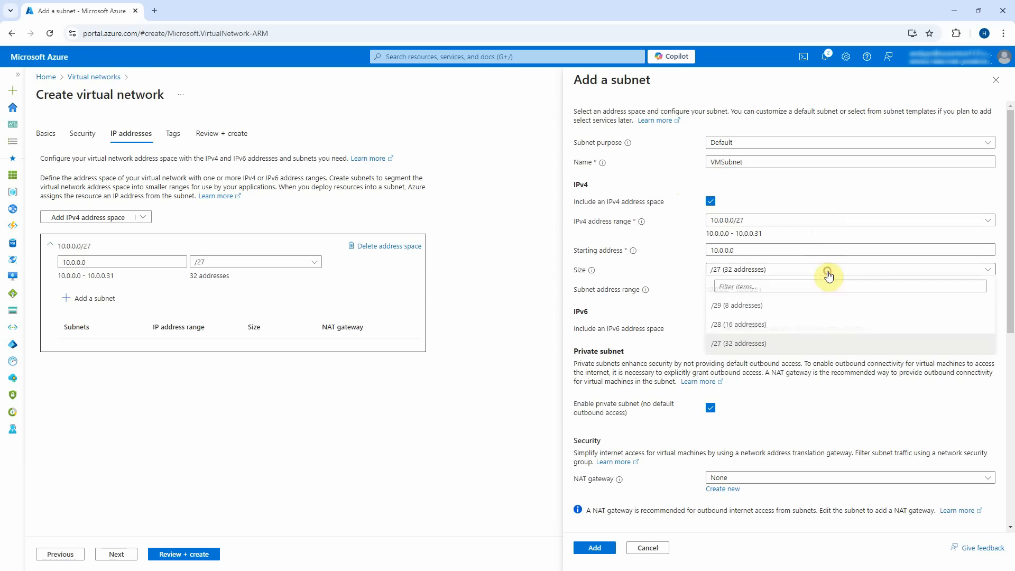
pyautogui.click(748, 307)
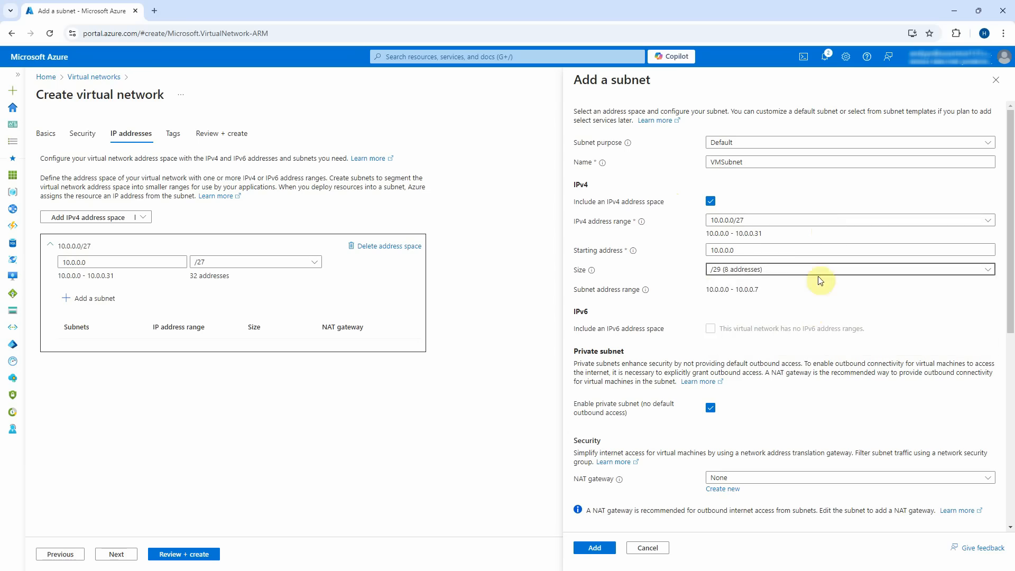
pyautogui.scroll(-2, 792, 343)
pyautogui.click(710, 302)
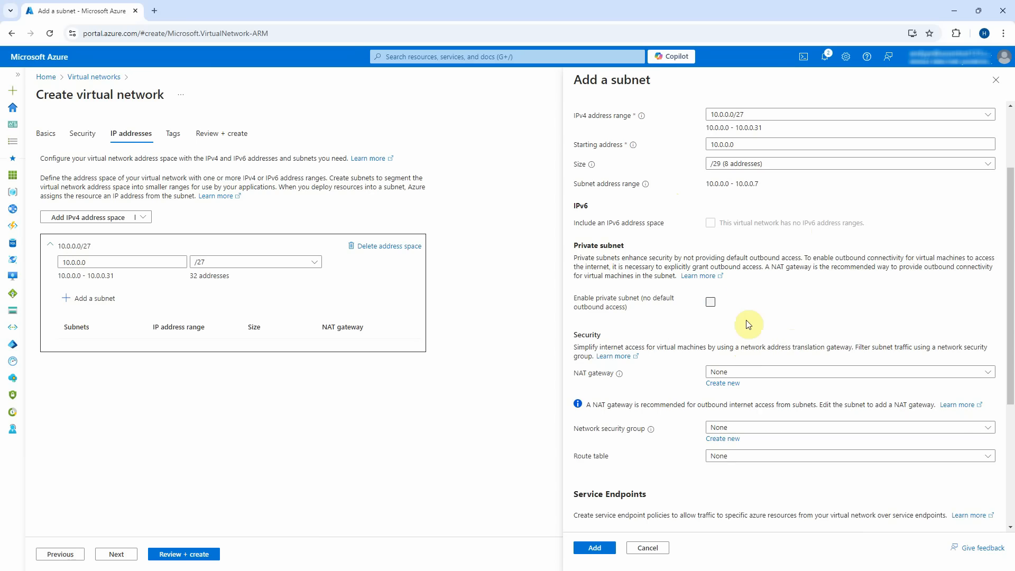
pyautogui.scroll(-3, 777, 324)
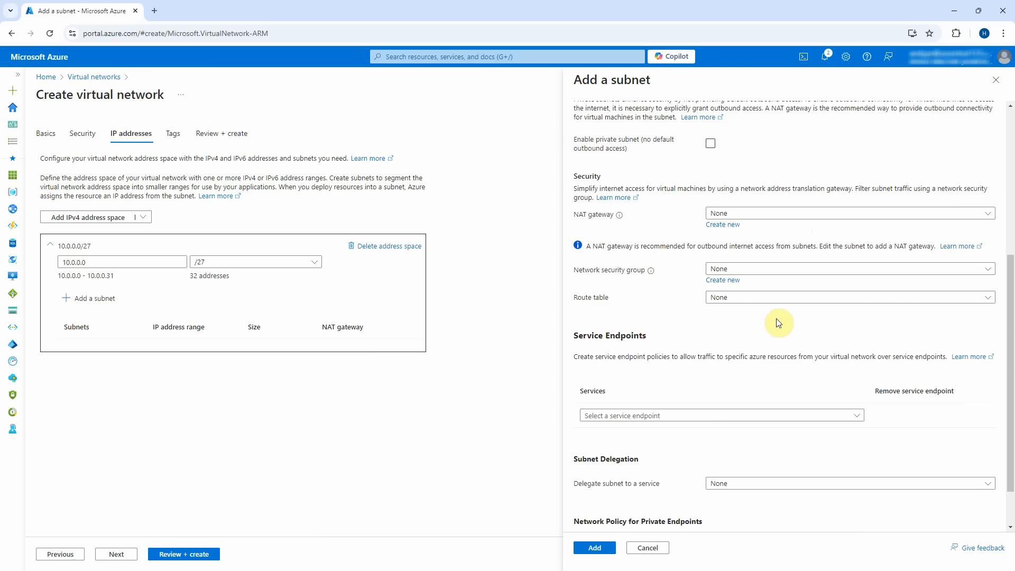
pyautogui.scroll(-1, 778, 322)
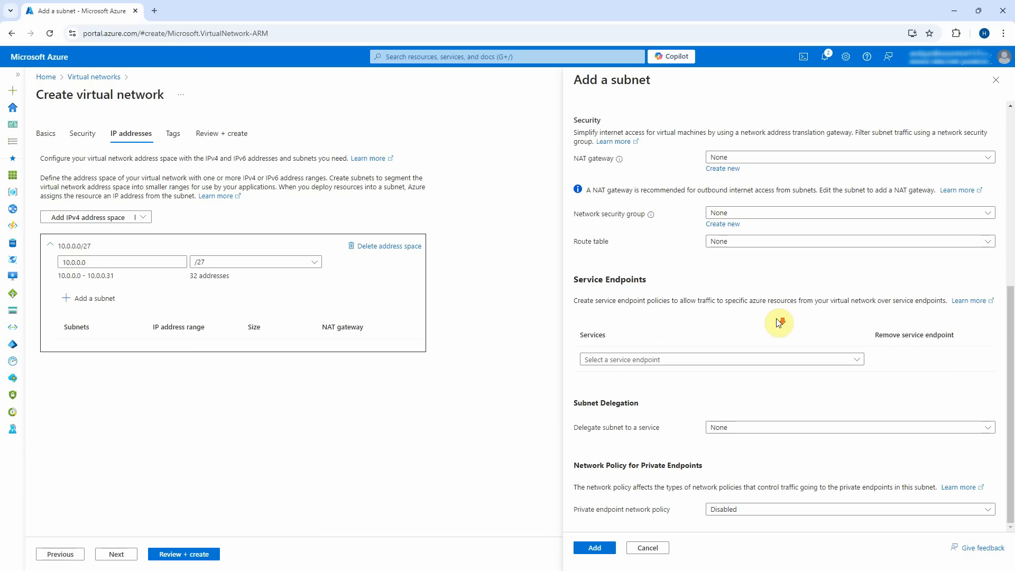
pyautogui.click(594, 548)
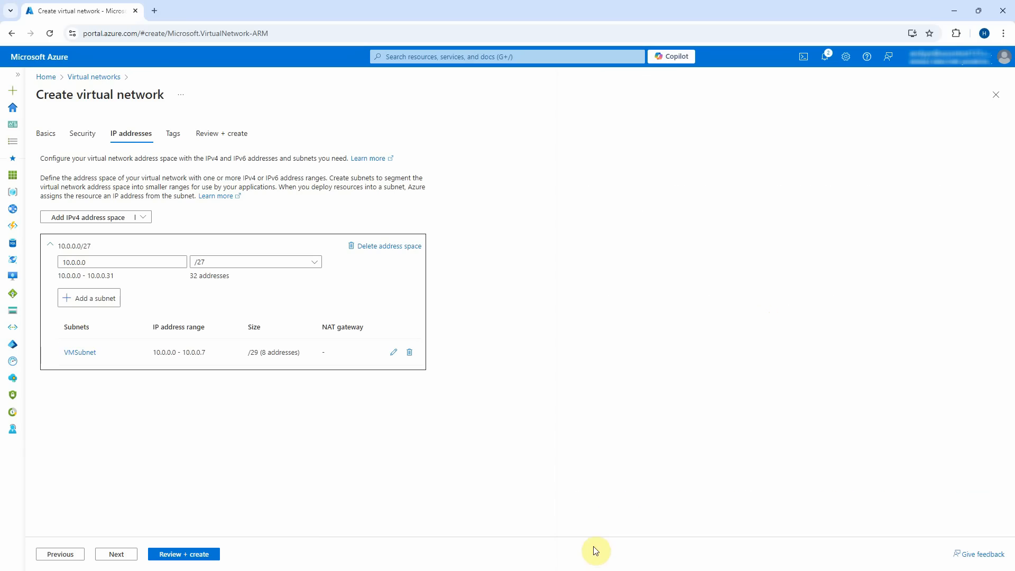
# Add a second /29 subnet, PESubnet (10.0.0.8–10.0.0.15), with private subnet disabled, then continue to Tags.
pyautogui.click(85, 298)
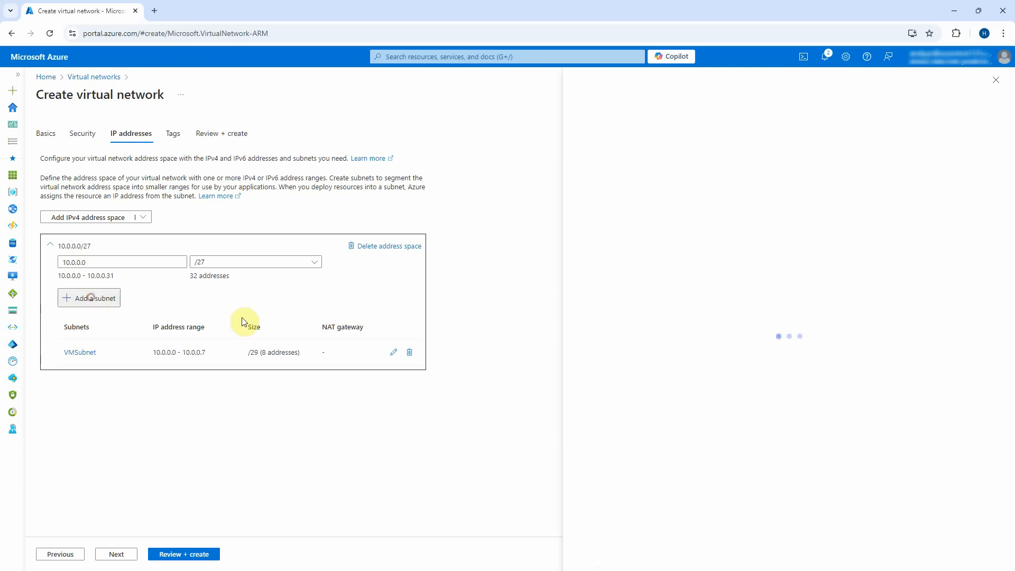
pyautogui.click(763, 161)
pyautogui.hotkey('ctrl', 'a')
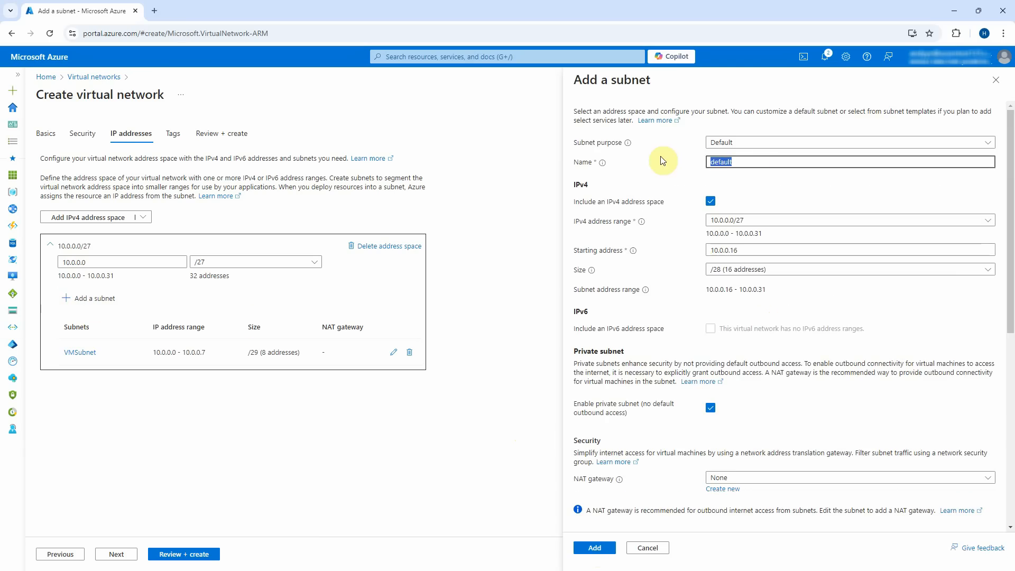
pyautogui.write('PESubnet')
pyautogui.click(915, 271)
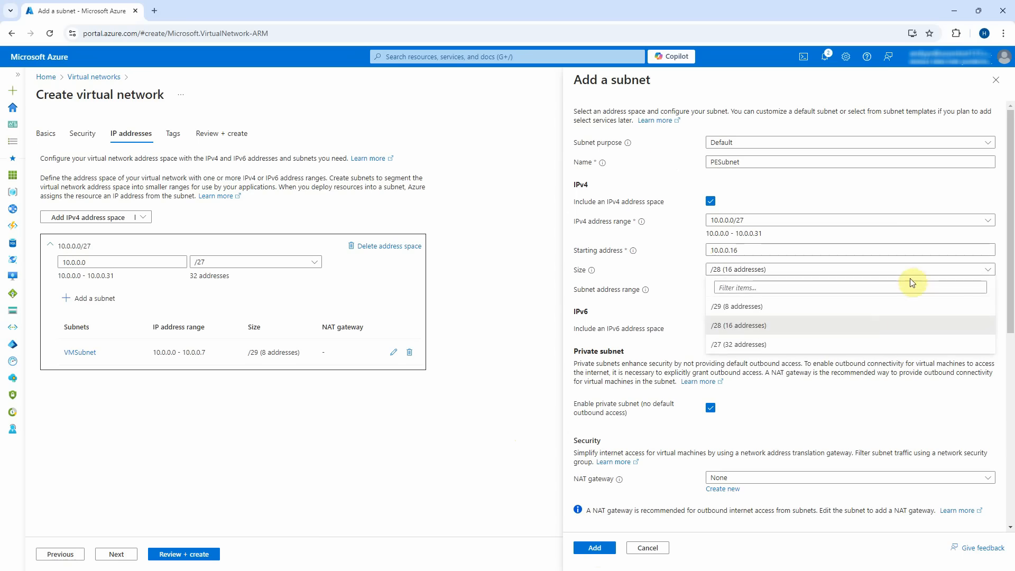
pyautogui.click(868, 307)
pyautogui.scroll(-2, 756, 317)
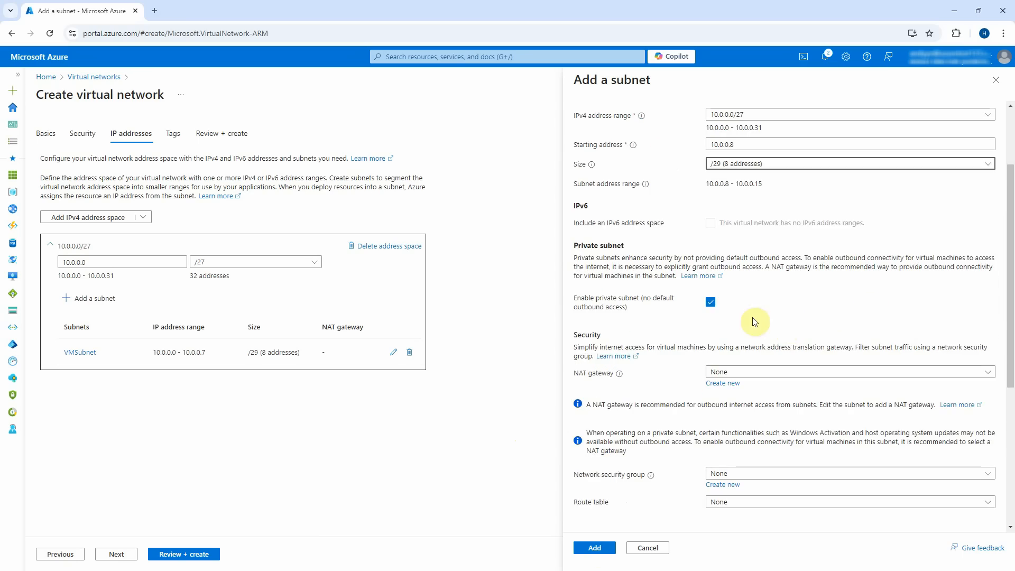
pyautogui.click(709, 302)
pyautogui.scroll(2, 804, 315)
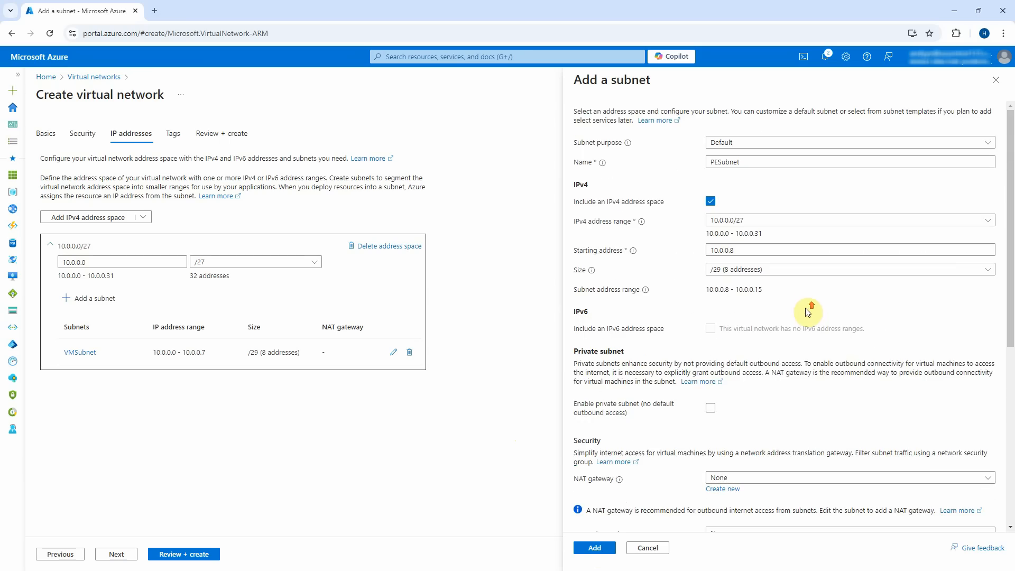
pyautogui.click(594, 548)
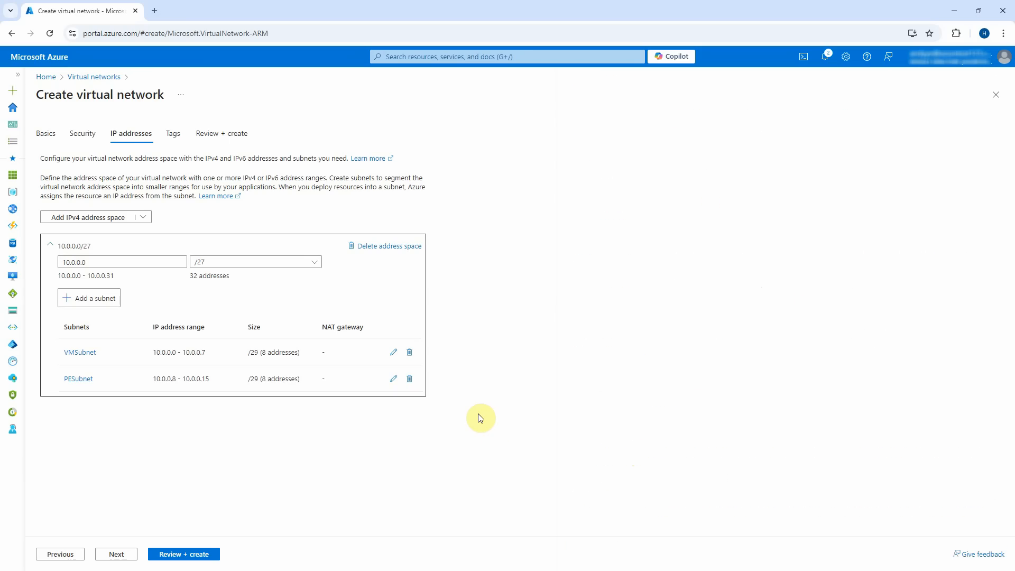
pyautogui.click(117, 553)
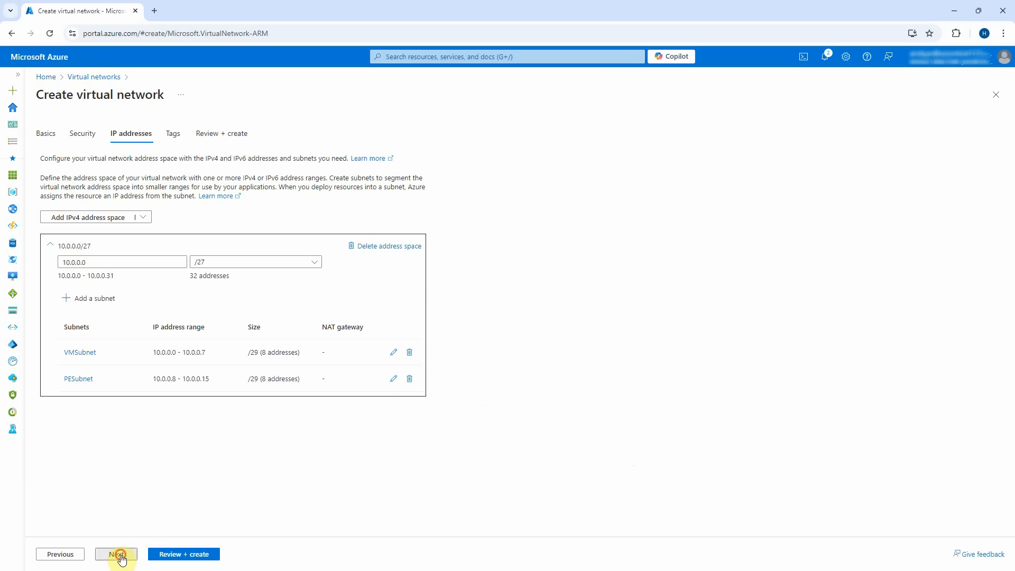
# Validate and create MyVNet, then minimize the browser to show the Overview.pptx slide.
pyautogui.click(190, 554)
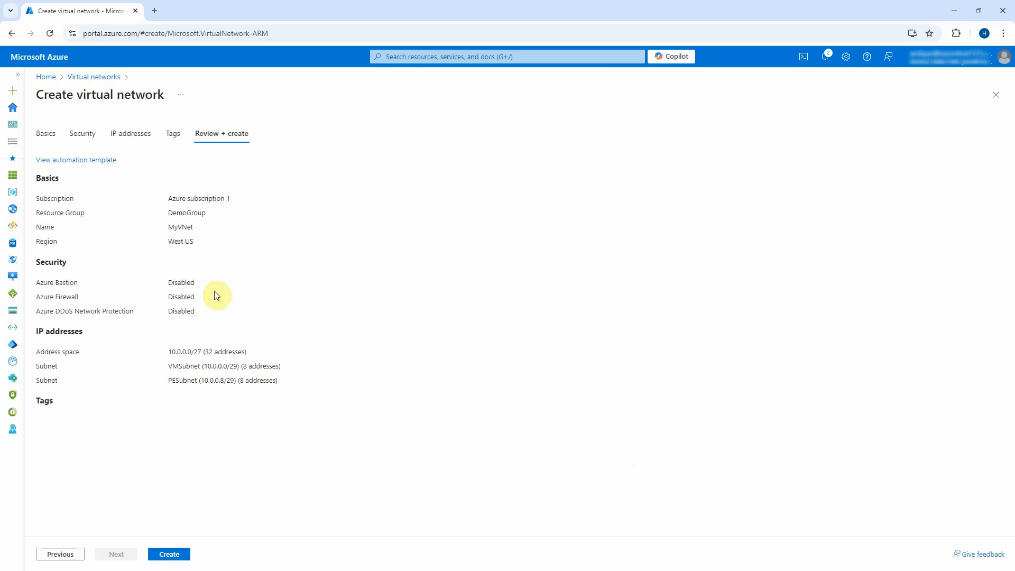
pyautogui.click(168, 554)
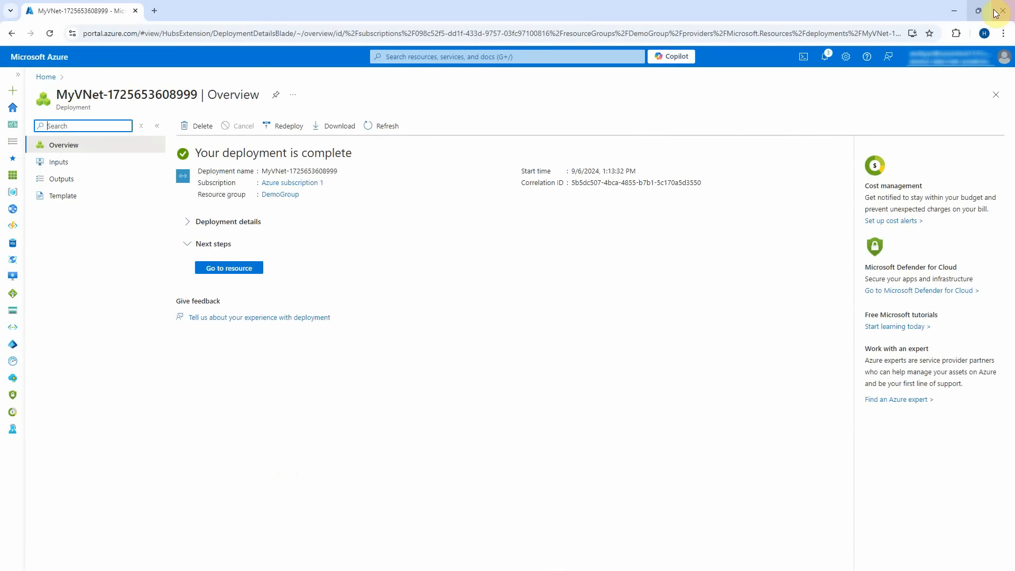
pyautogui.click(954, 11)
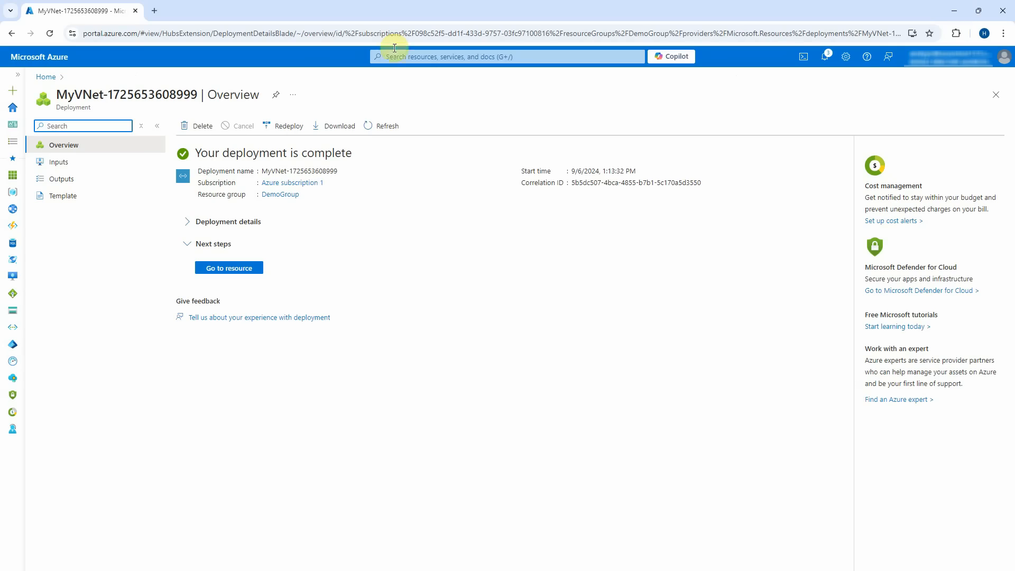
# Search 'private', open Private endpoints and begin creating a new private endpoint.
pyautogui.click(401, 57)
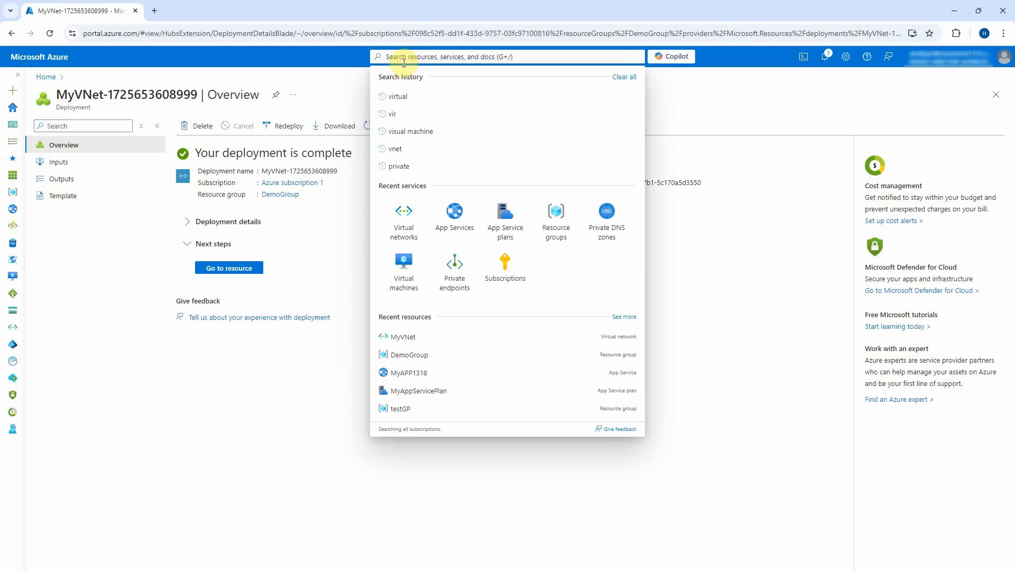
pyautogui.write('private')
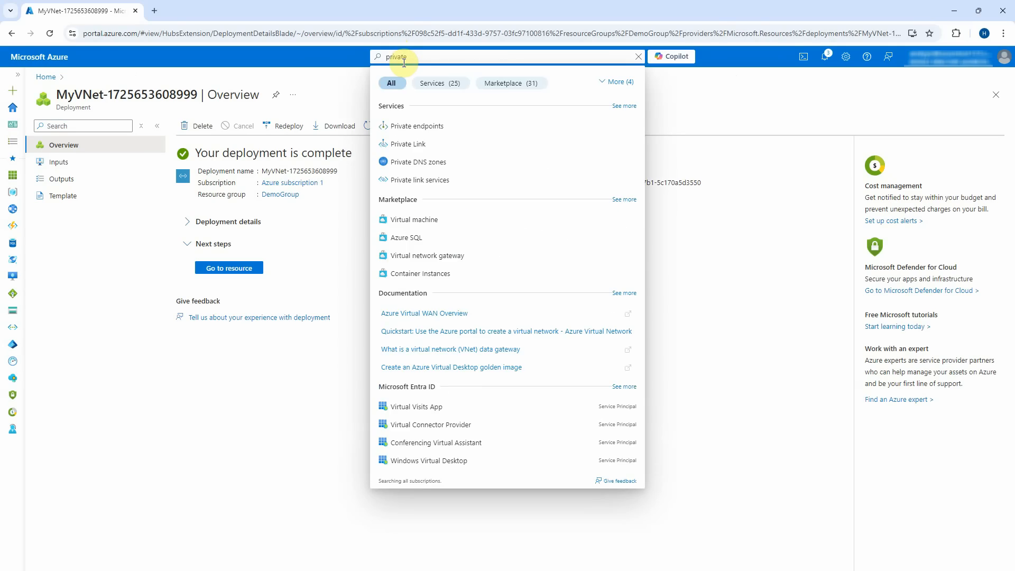
pyautogui.click(417, 126)
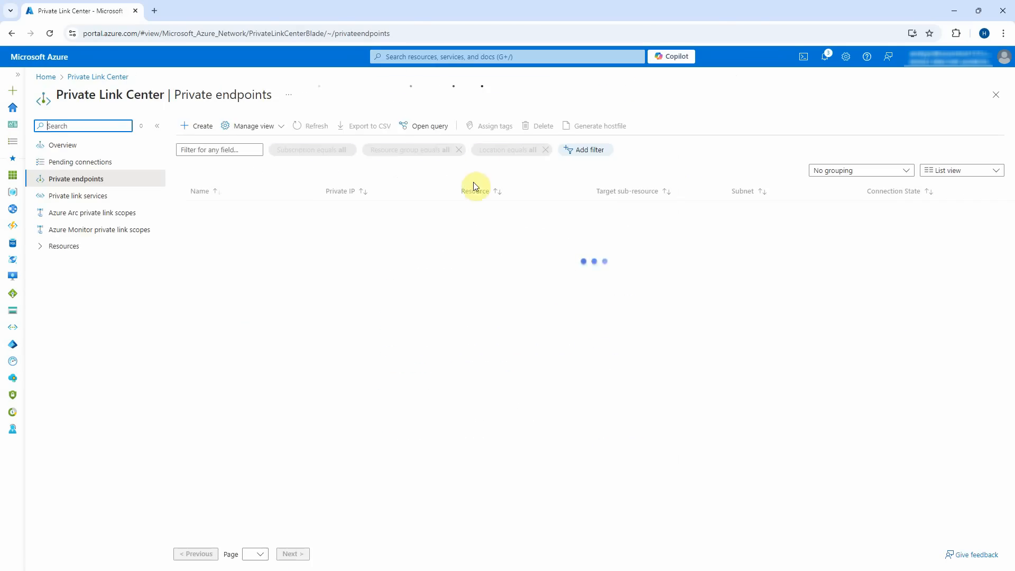
pyautogui.click(202, 127)
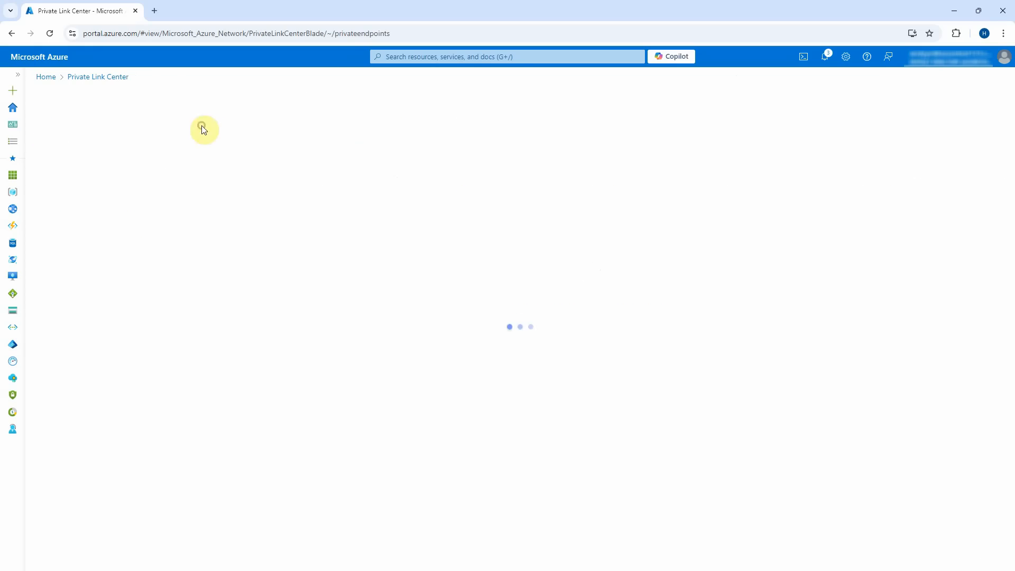
# Place the endpoint in DemoGroup, West US, and name it MyApp1318-Private-Endpoint.
pyautogui.click(420, 219)
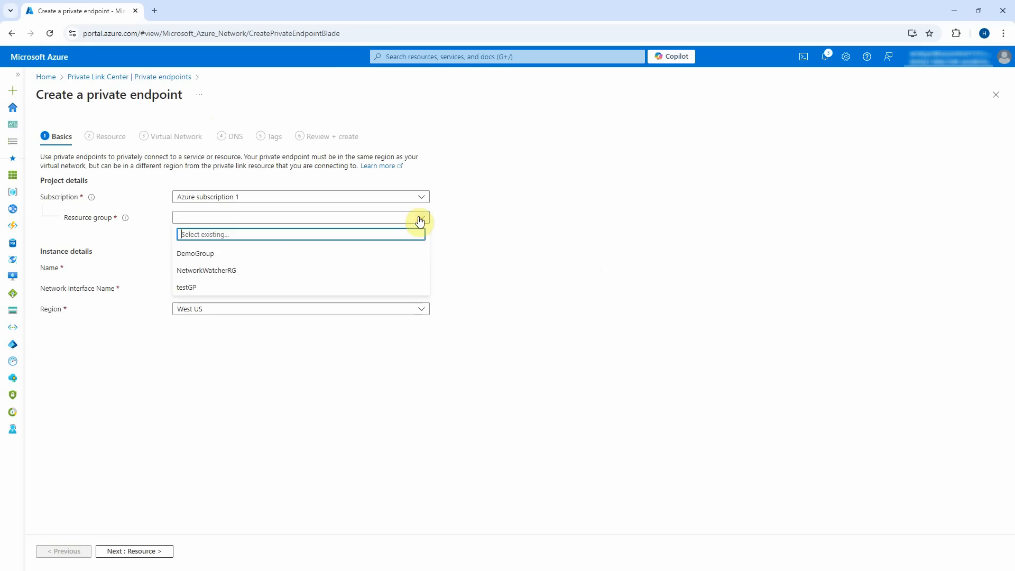
pyautogui.click(383, 254)
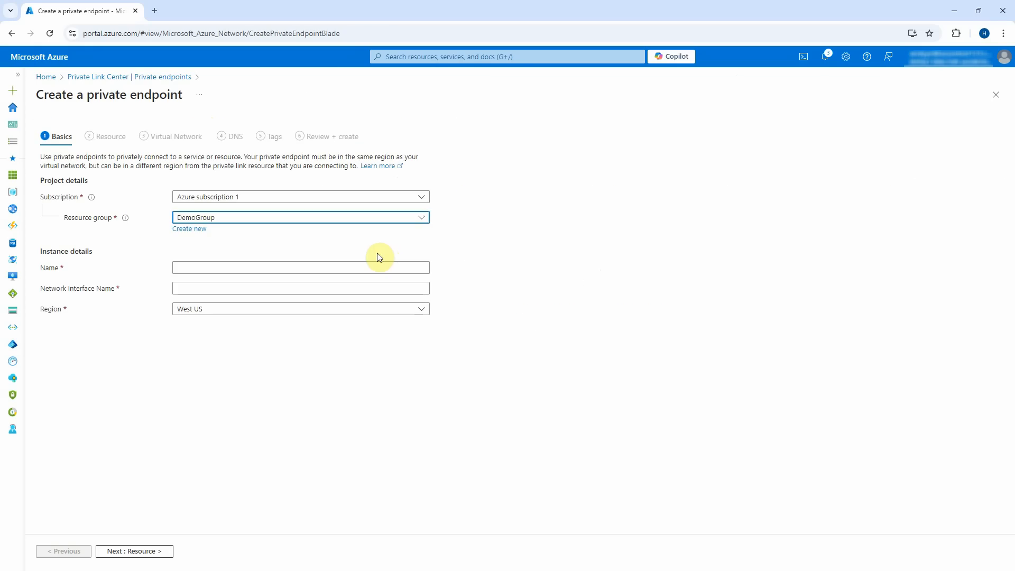
pyautogui.click(287, 268)
pyautogui.write('MyApp1318')
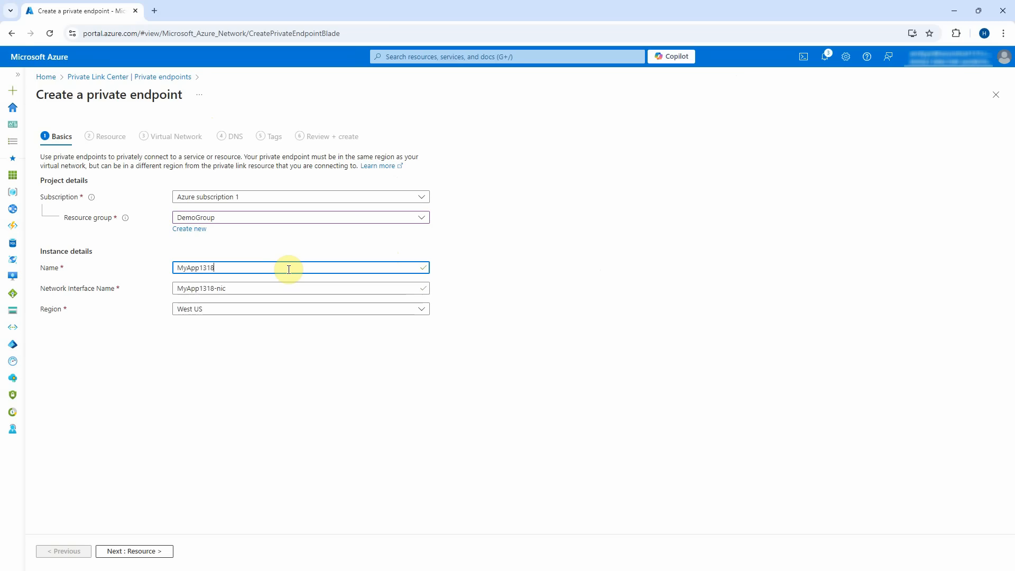
pyautogui.write('-Private-Endpoint')
pyautogui.click(148, 551)
# Target resource type Microsoft.Web/sites, the MyAPP1318 web app, with sub-resource sites.
pyautogui.click(230, 233)
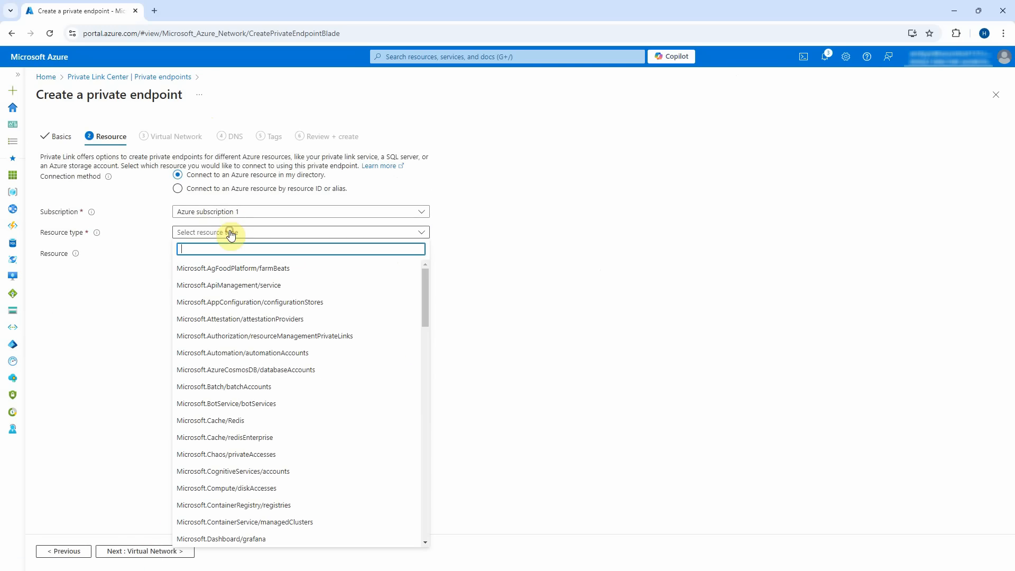
pyautogui.scroll(-15, 344, 400)
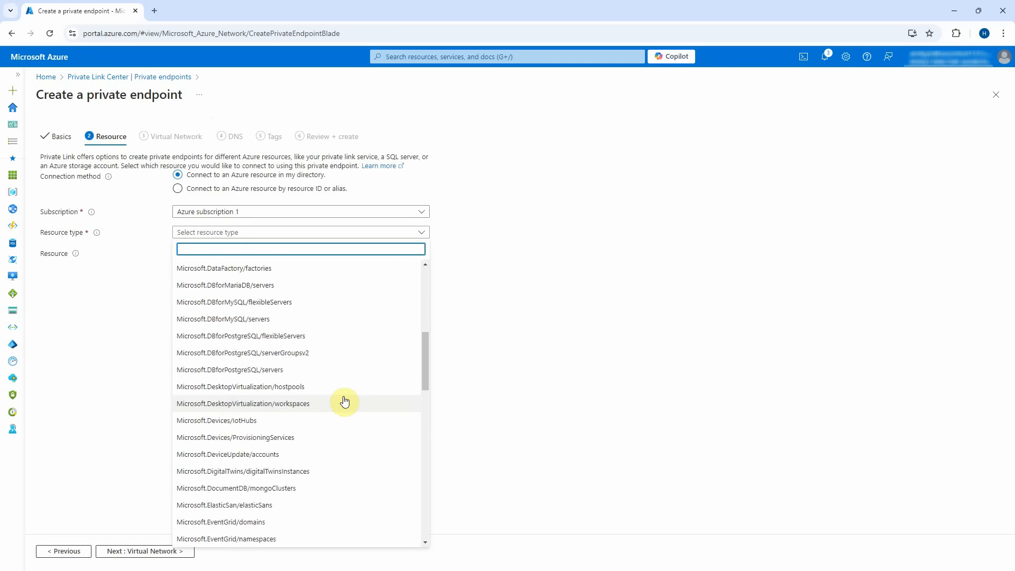
pyautogui.scroll(-3, 344, 401)
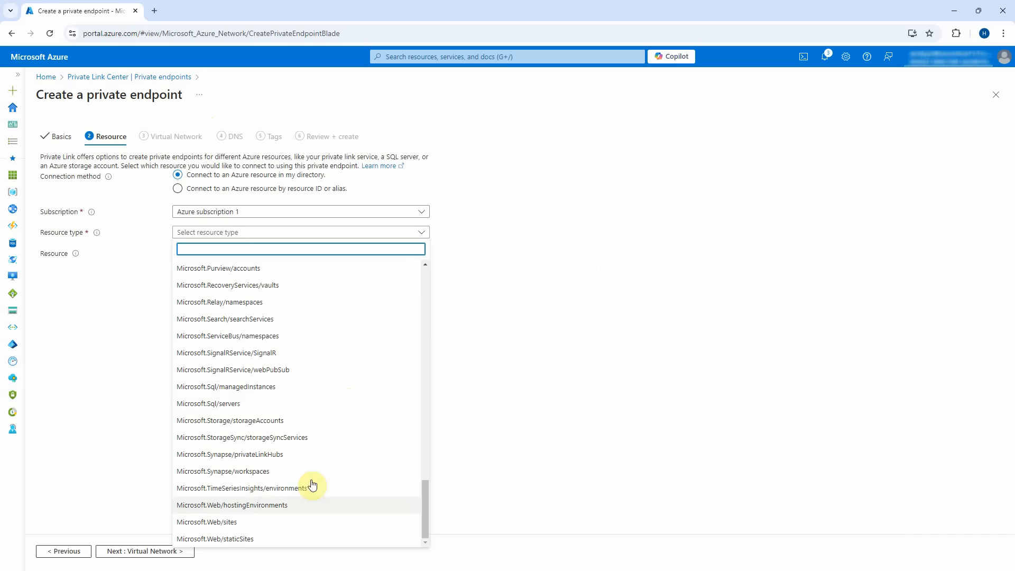
pyautogui.click(308, 520)
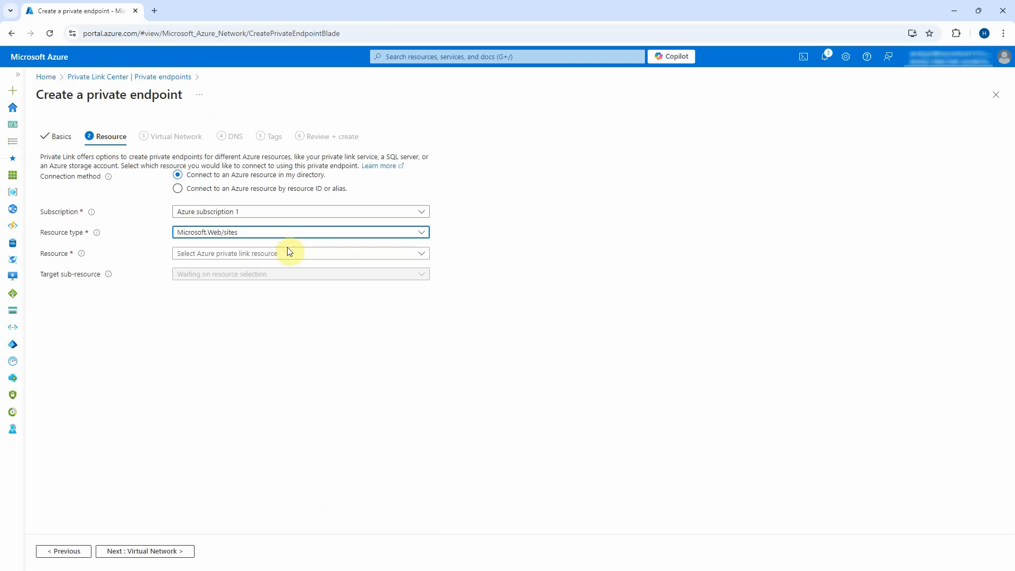
pyautogui.click(349, 256)
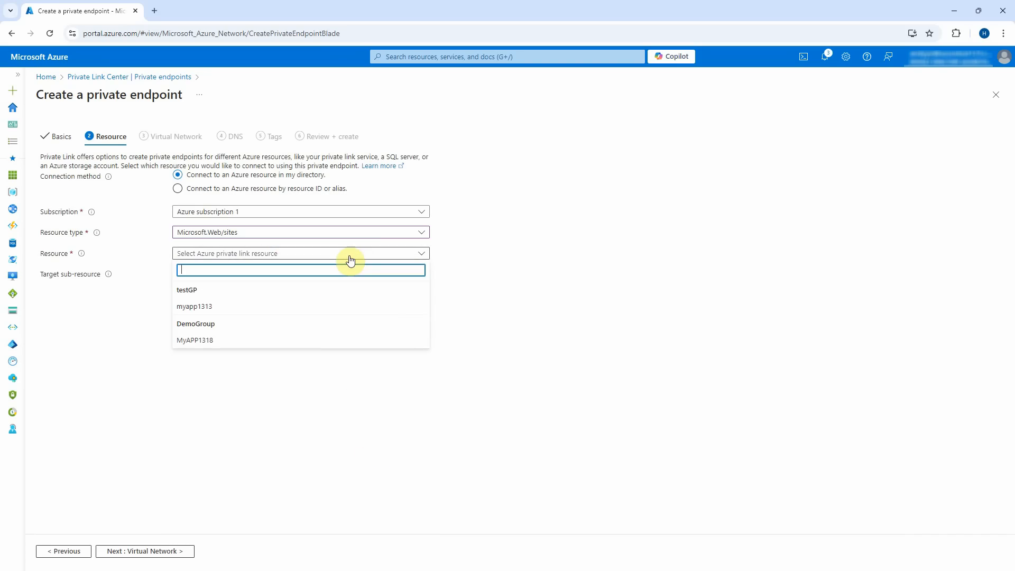
pyautogui.click(297, 341)
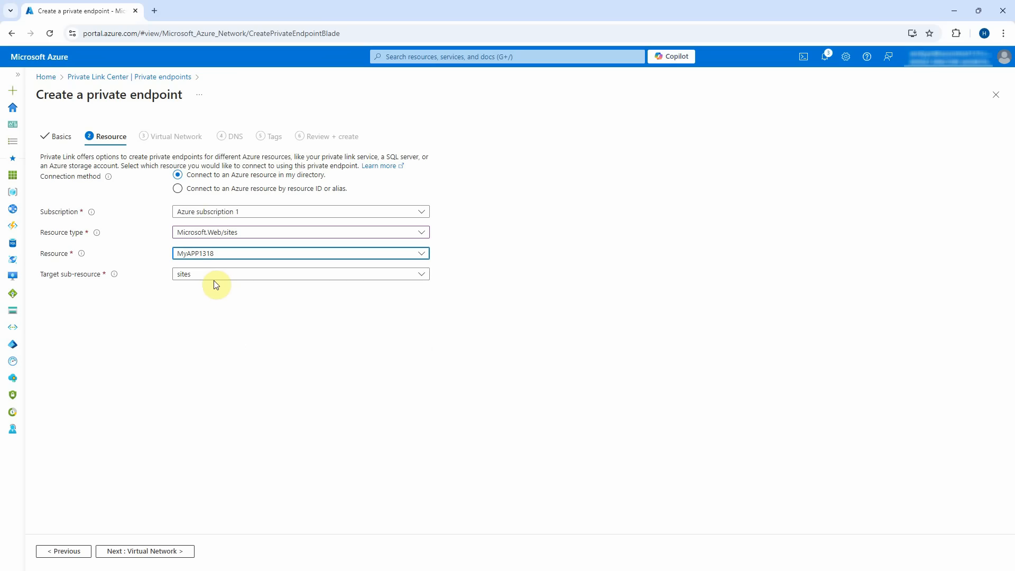
pyautogui.click(153, 551)
# Put the endpoint in MyVNet's PESubnet, keeping a dynamically assigned private IP.
pyautogui.click(271, 203)
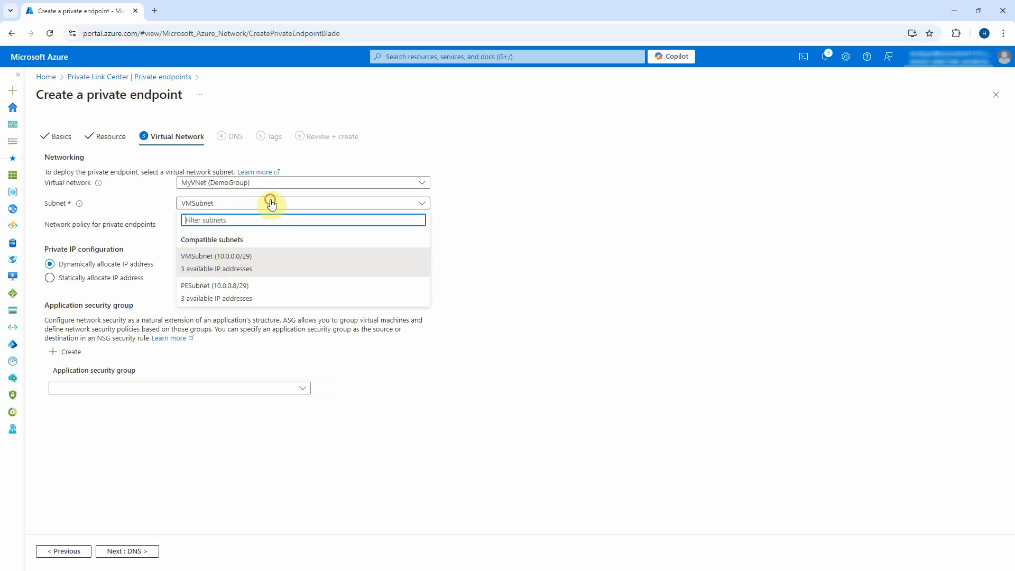
pyautogui.click(222, 295)
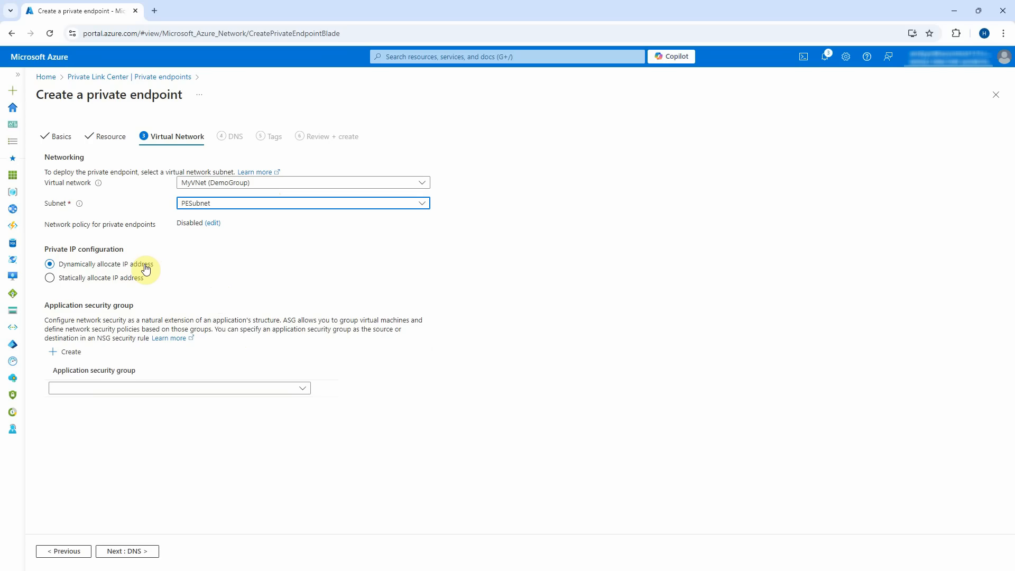
pyautogui.click(66, 278)
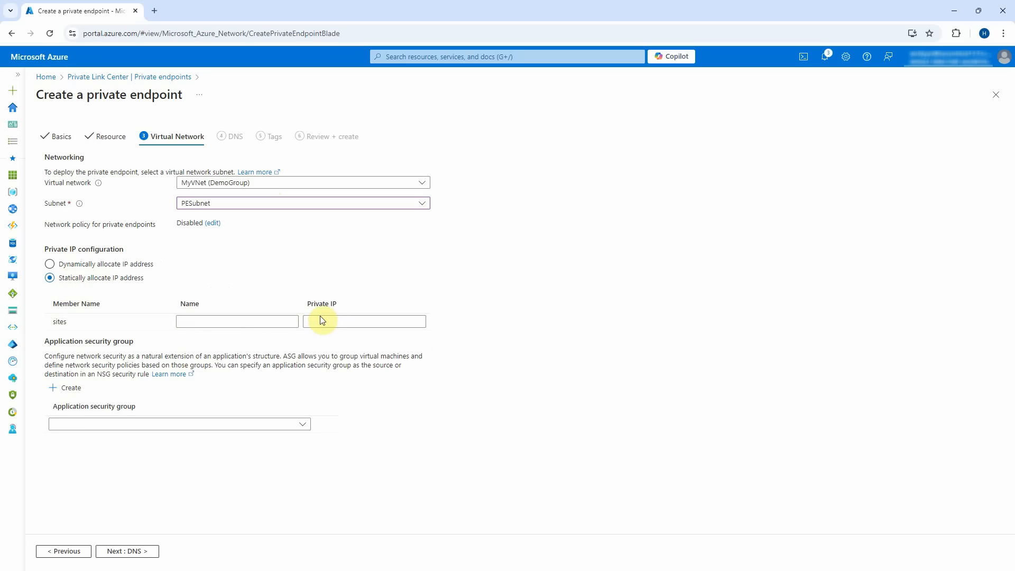
pyautogui.click(105, 264)
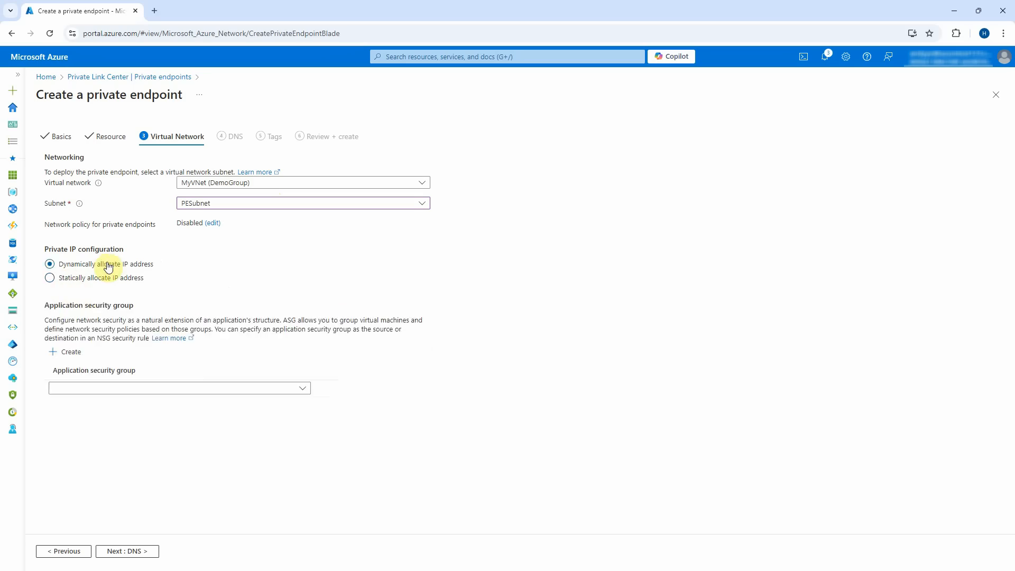
pyautogui.click(147, 551)
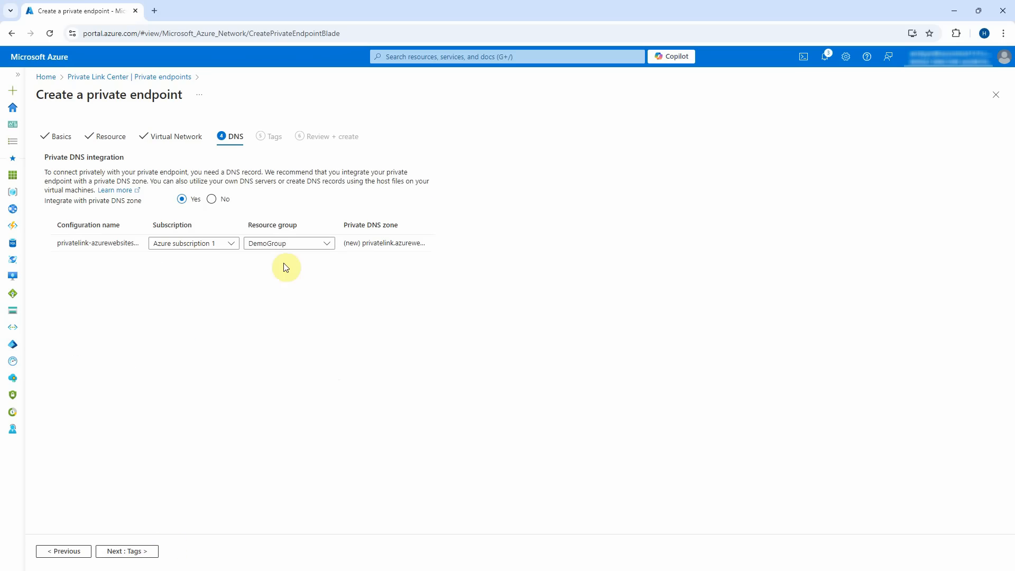
# Skip tags, pass validation, and create MyApp1318-Private-Endpoint with privatelink.azurewebsites.net DNS integration.
pyautogui.click(143, 558)
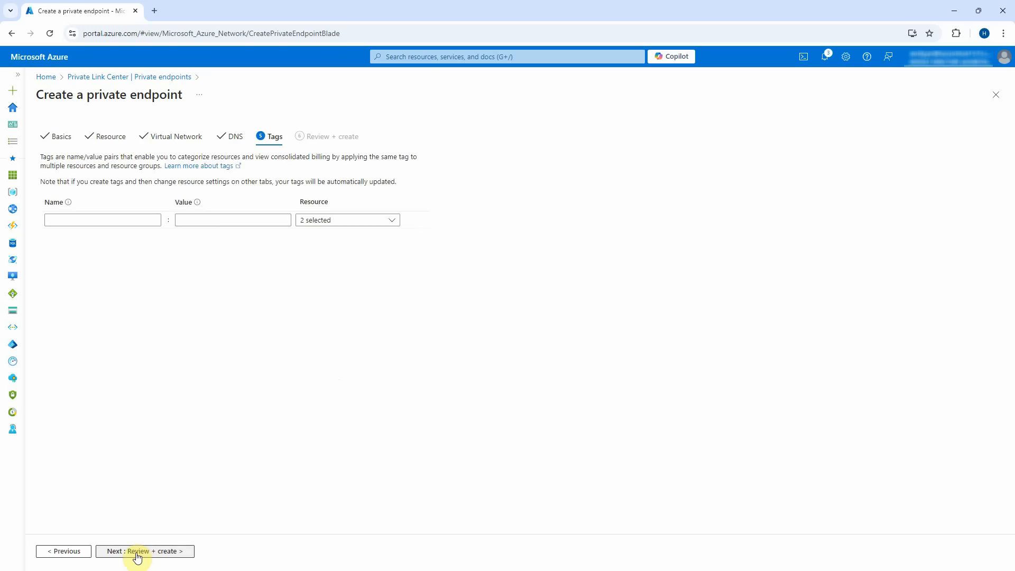
pyautogui.click(136, 554)
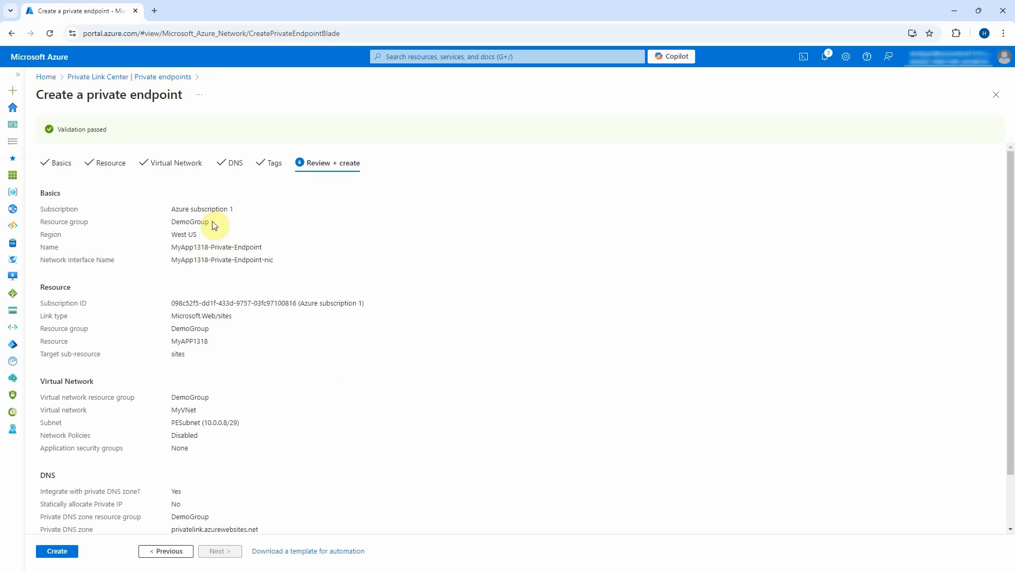
pyautogui.scroll(-2, 265, 421)
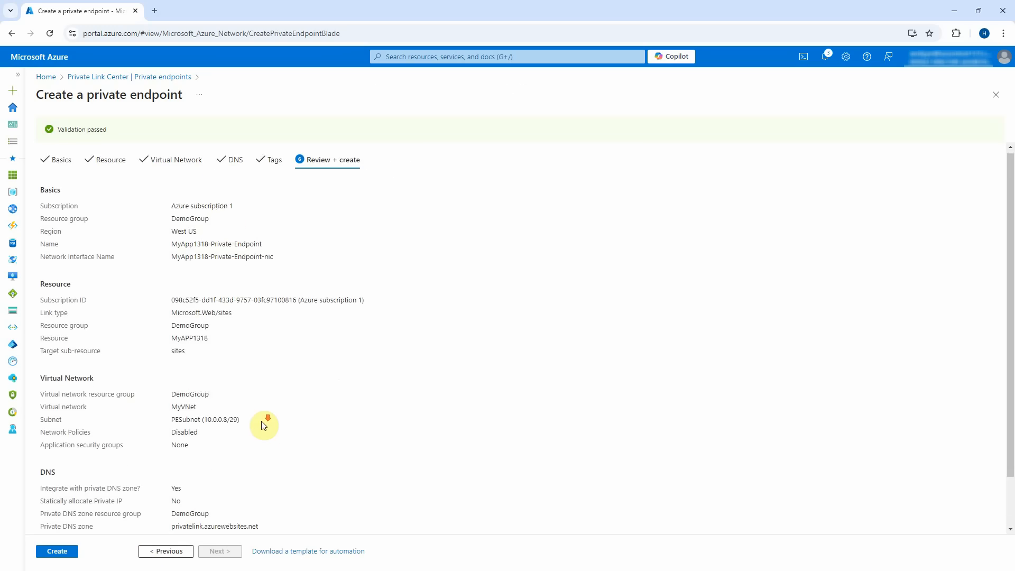
pyautogui.click(58, 552)
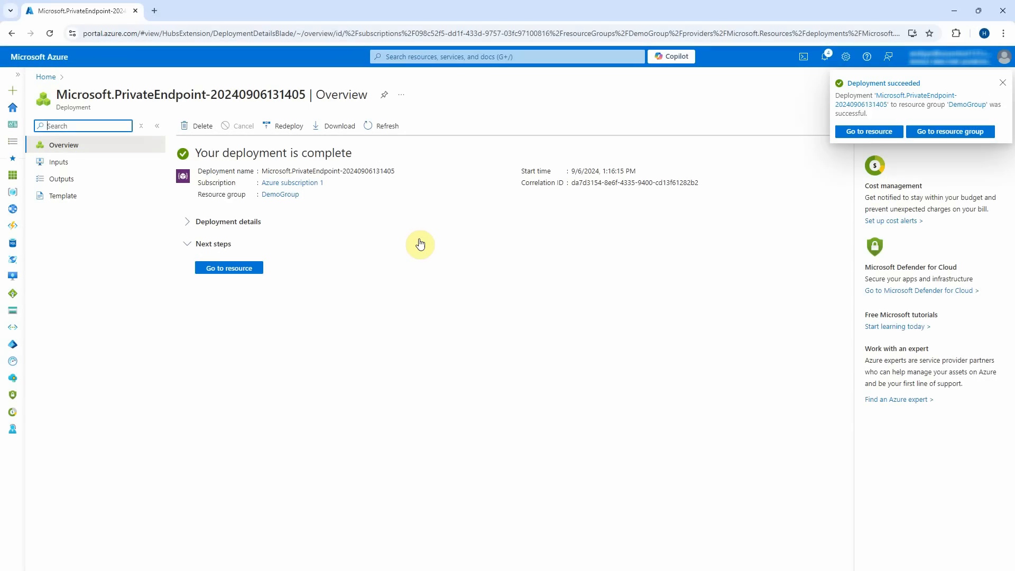
# Check the endpoint's DNS configuration: myapp1318.azurewebsites.net maps to 10.0.0.12, then return Home.
pyautogui.click(229, 268)
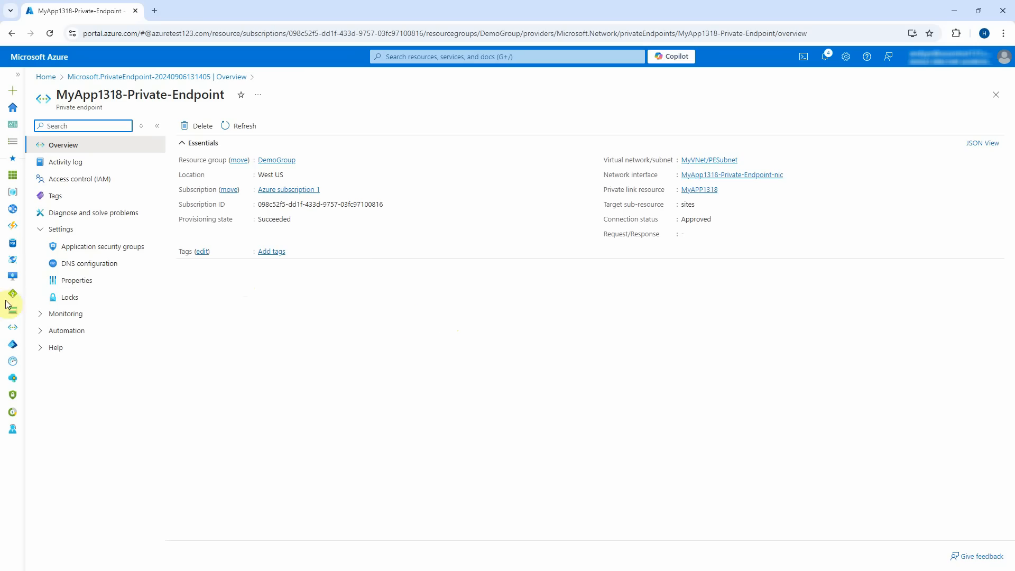
pyautogui.click(83, 263)
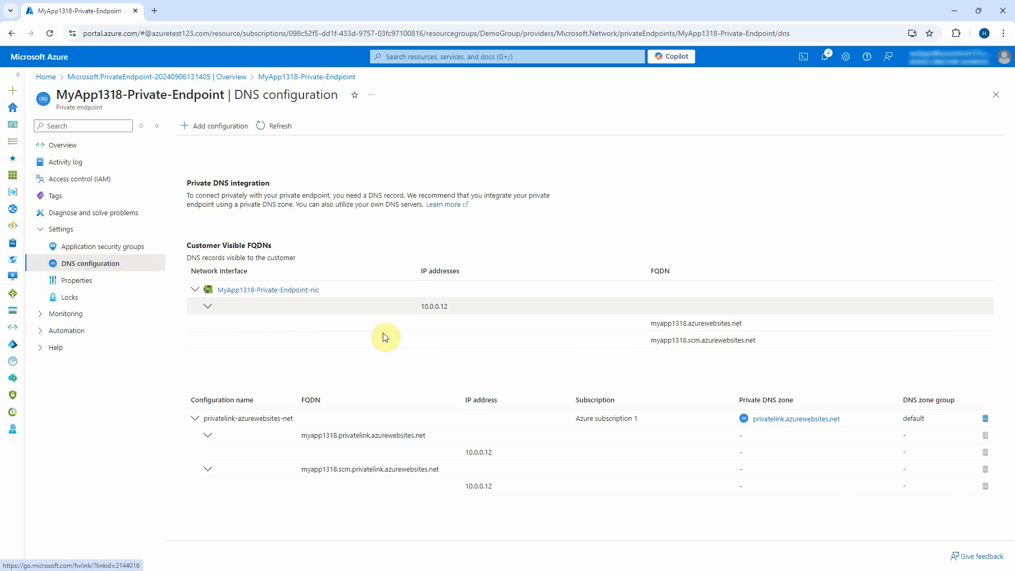
pyautogui.doubleClick(426, 310)
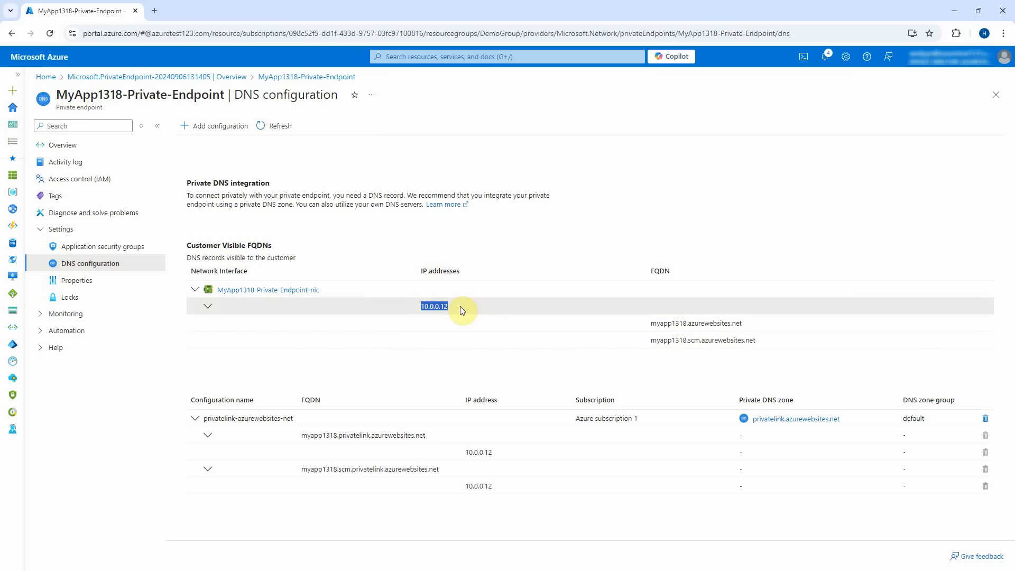
pyautogui.moveTo(754, 323); pyautogui.dragTo(650, 328)
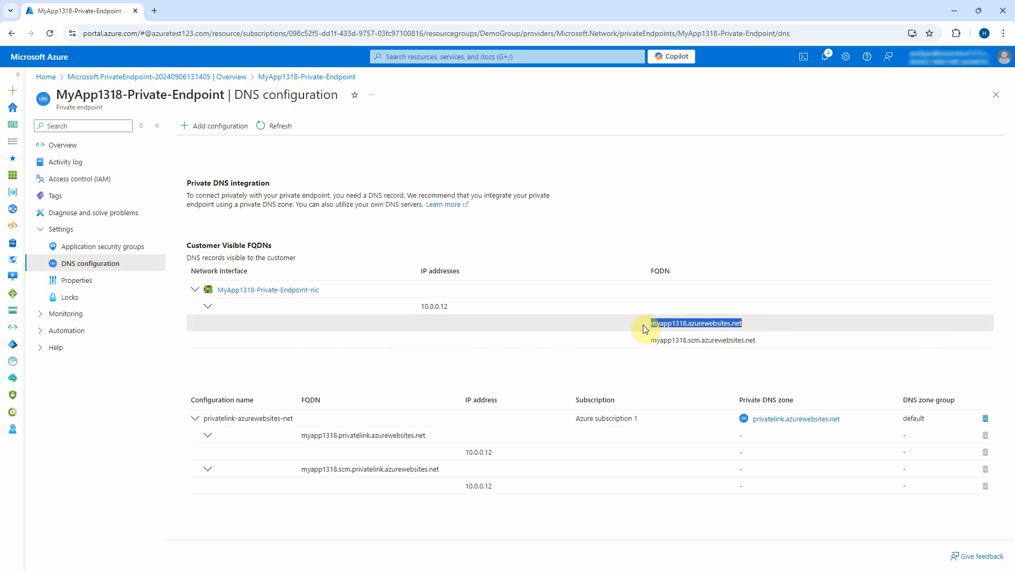
pyautogui.click(42, 80)
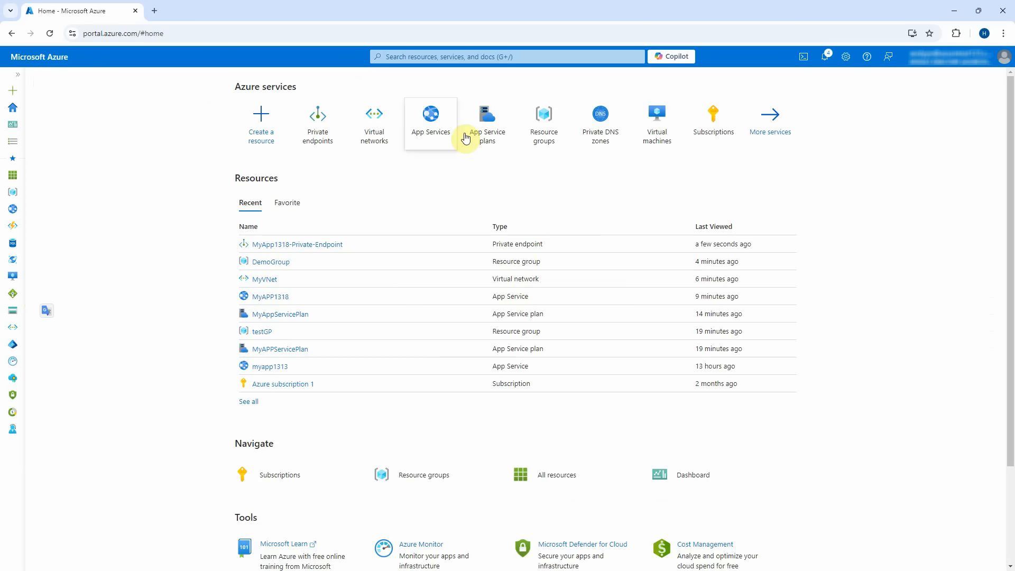
# Review MyAPP1318's Networking inbound addresses, then open its public access restrictions (Allow all).
pyautogui.click(437, 131)
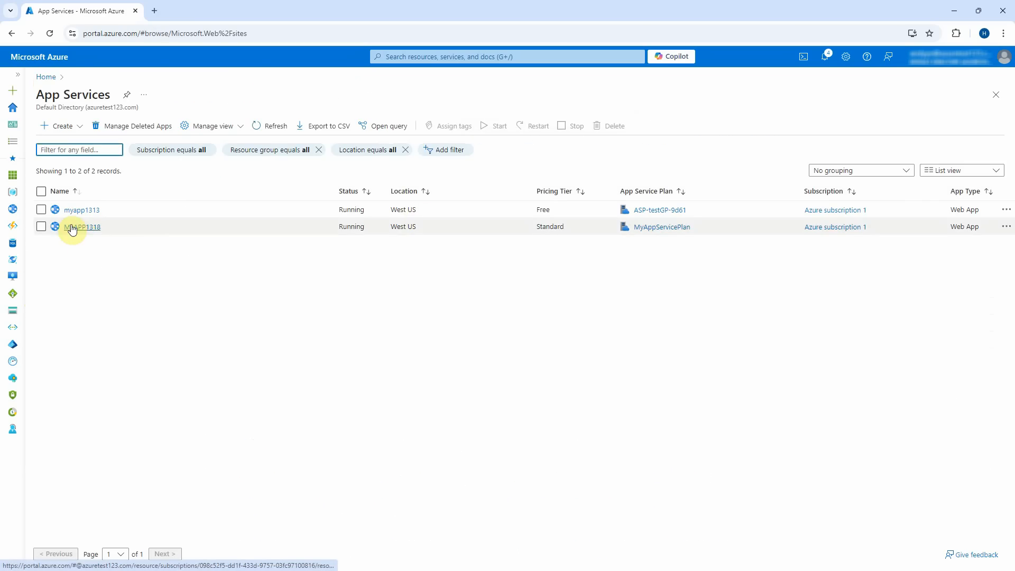
pyautogui.click(73, 228)
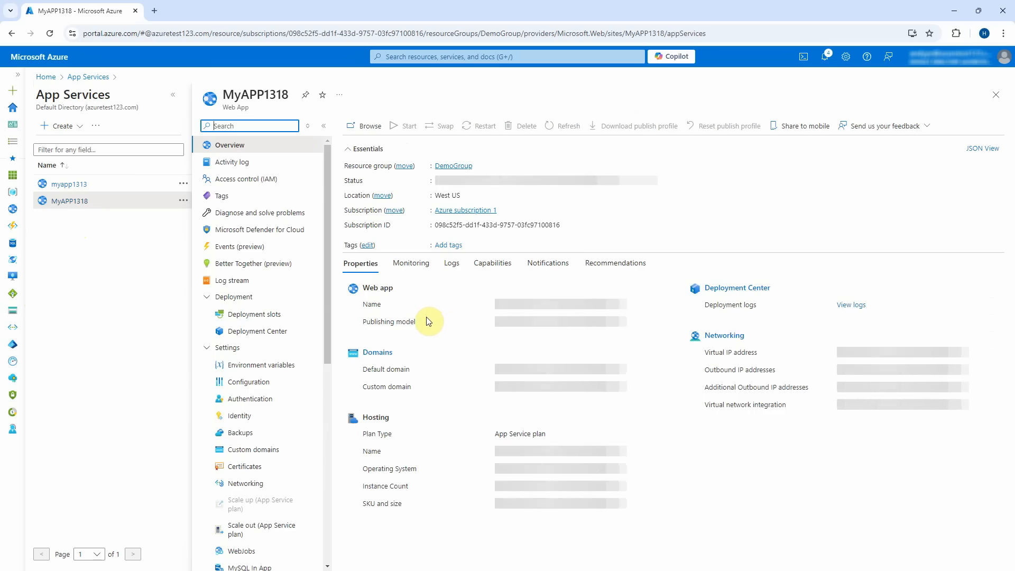
pyautogui.scroll(-2, 262, 422)
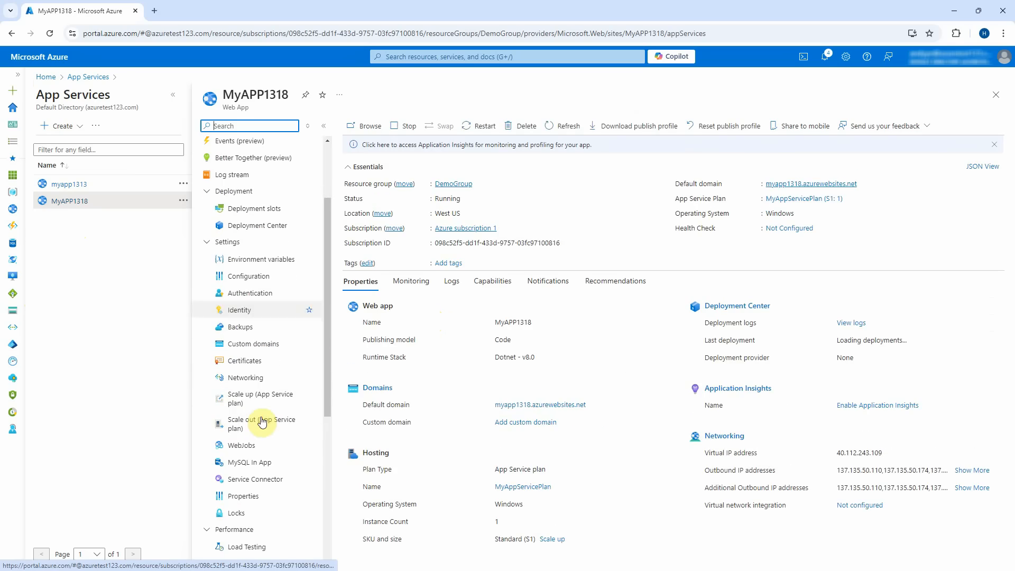
pyautogui.click(245, 377)
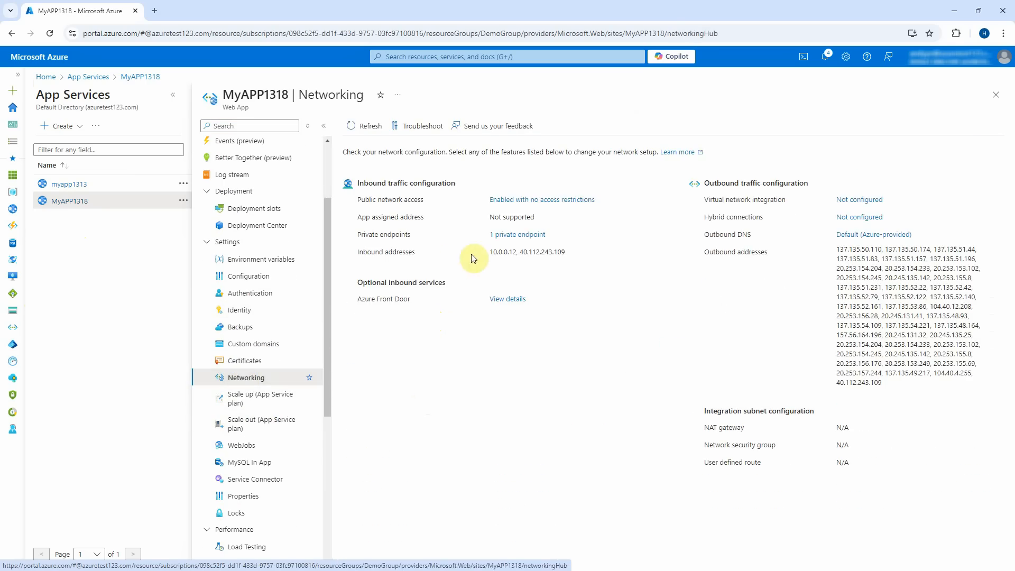
pyautogui.moveTo(484, 254); pyautogui.dragTo(566, 252)
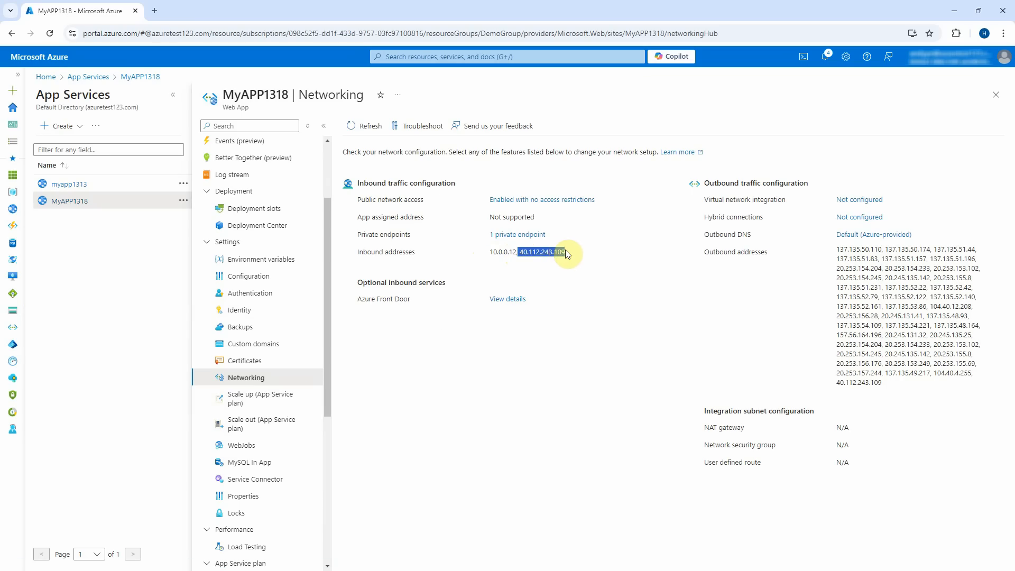
pyautogui.click(566, 250)
pyautogui.click(573, 205)
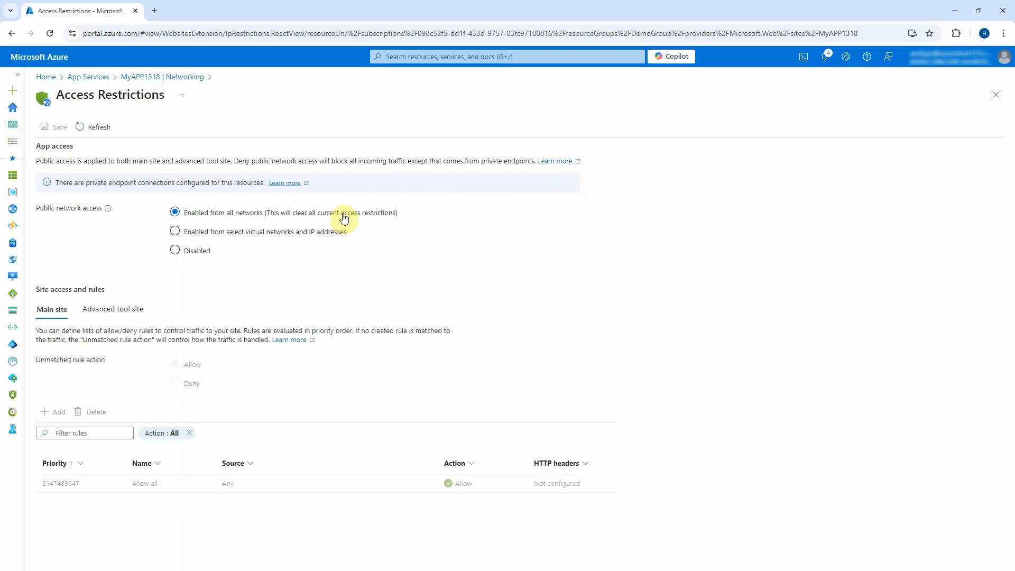
# Set MyAPP1318's public network access to Disabled and save, confirming the change.
pyautogui.click(175, 250)
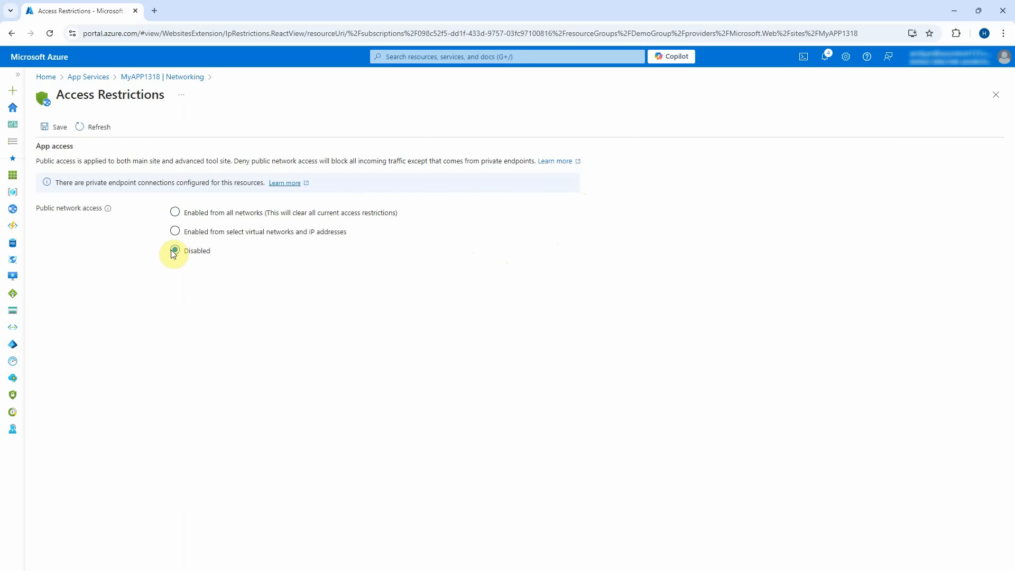
pyautogui.click(55, 127)
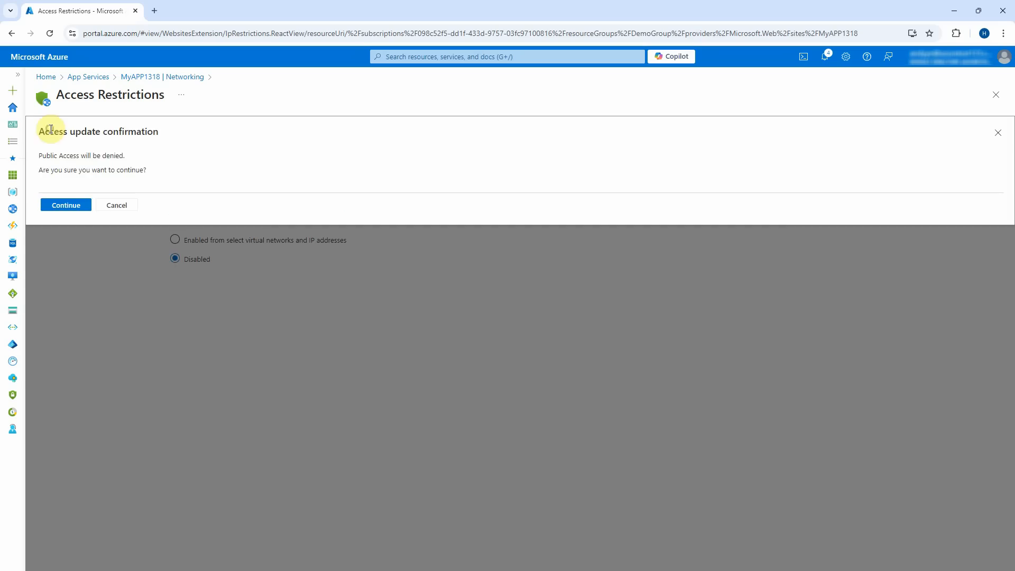
pyautogui.click(66, 205)
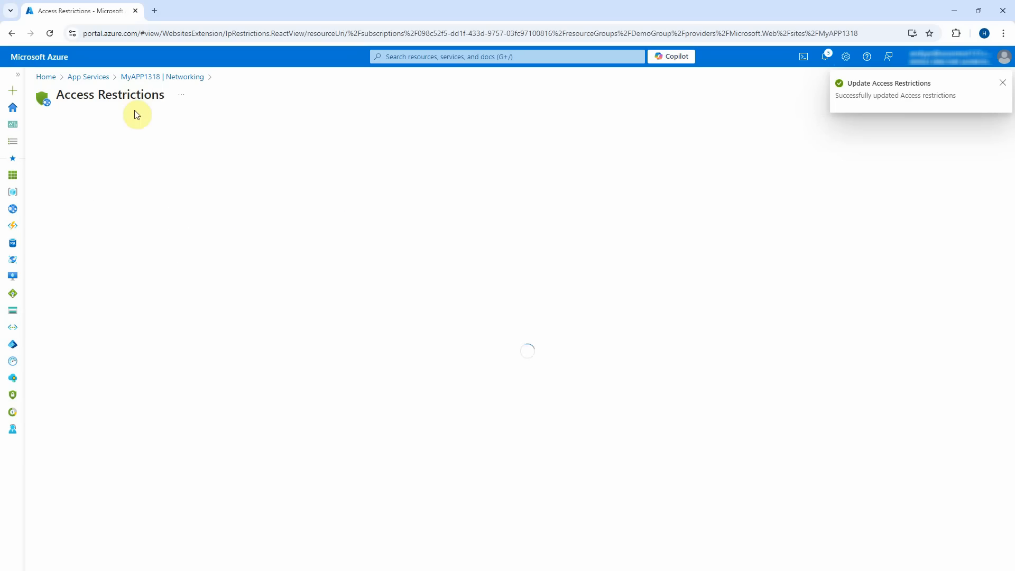
# Verify 10.0.0.12 is now the only inbound address, then go to Overview.
pyautogui.click(165, 79)
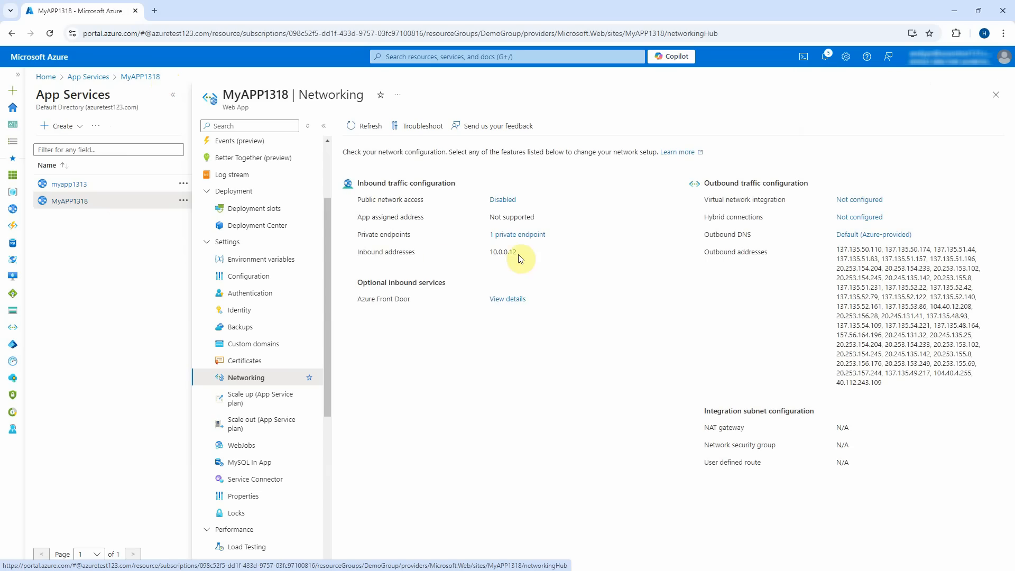
pyautogui.moveTo(534, 253); pyautogui.dragTo(468, 254)
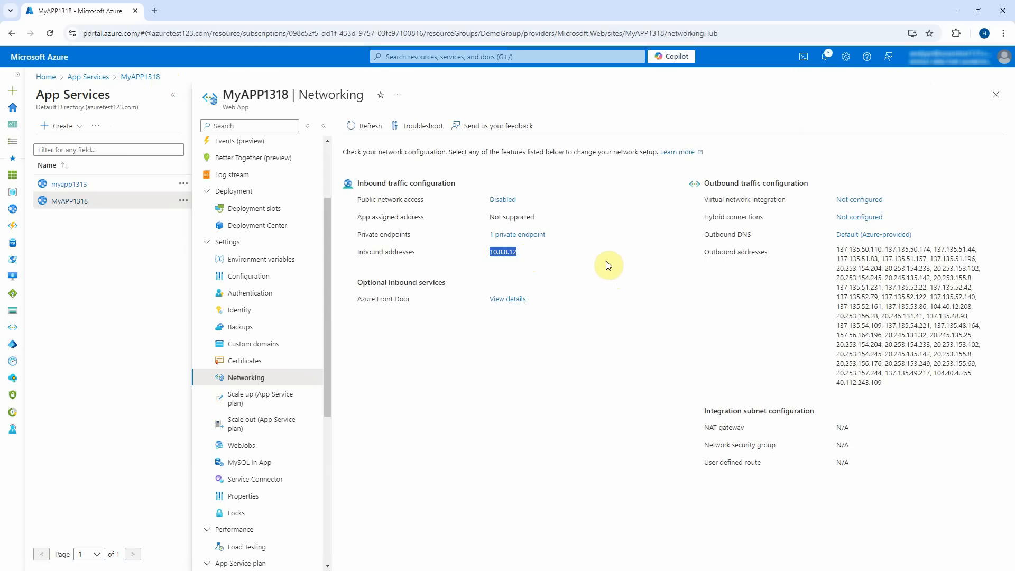
pyautogui.scroll(3, 317, 254)
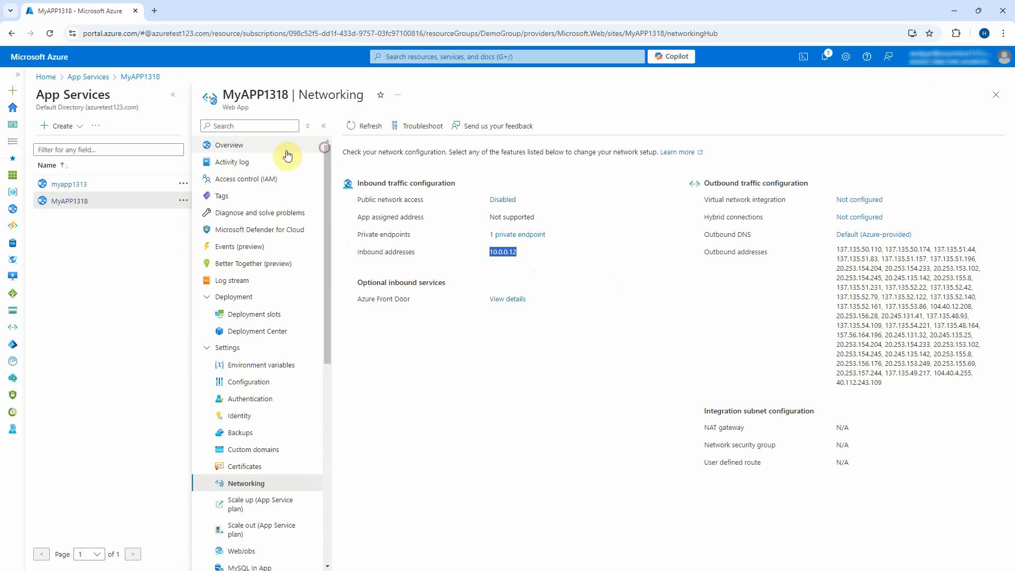
pyautogui.click(236, 144)
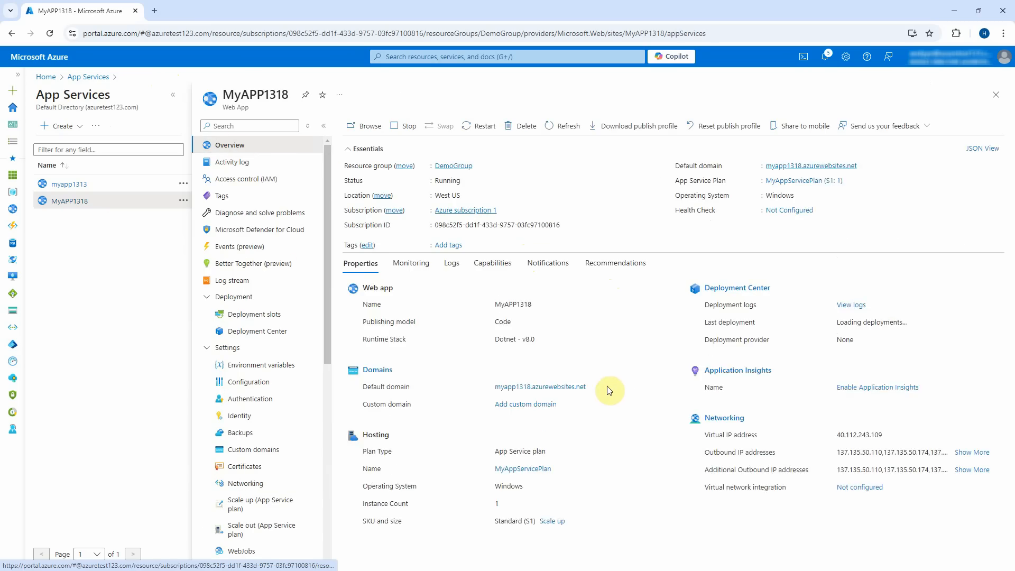
pyautogui.click(807, 184)
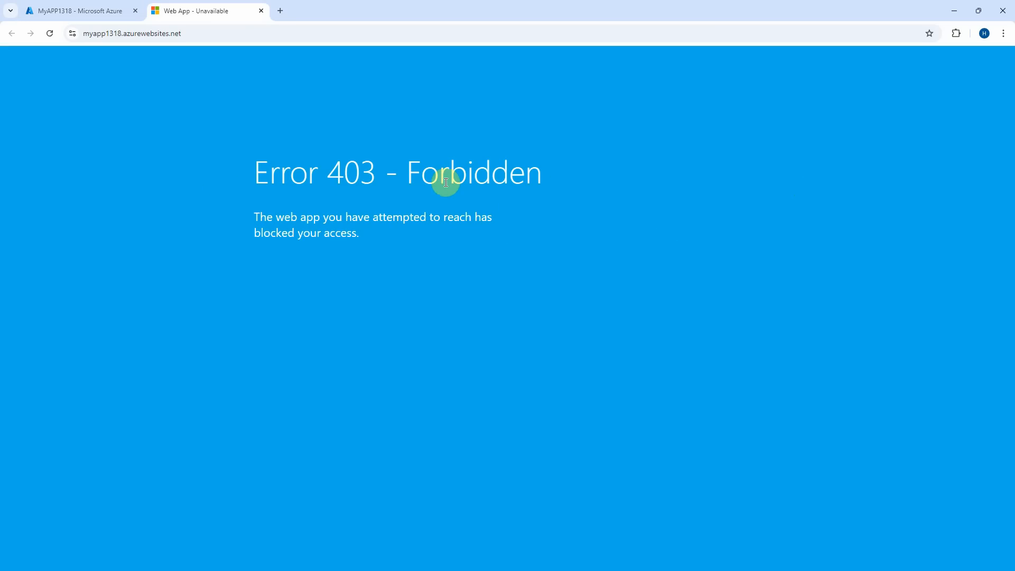
pyautogui.click(261, 10)
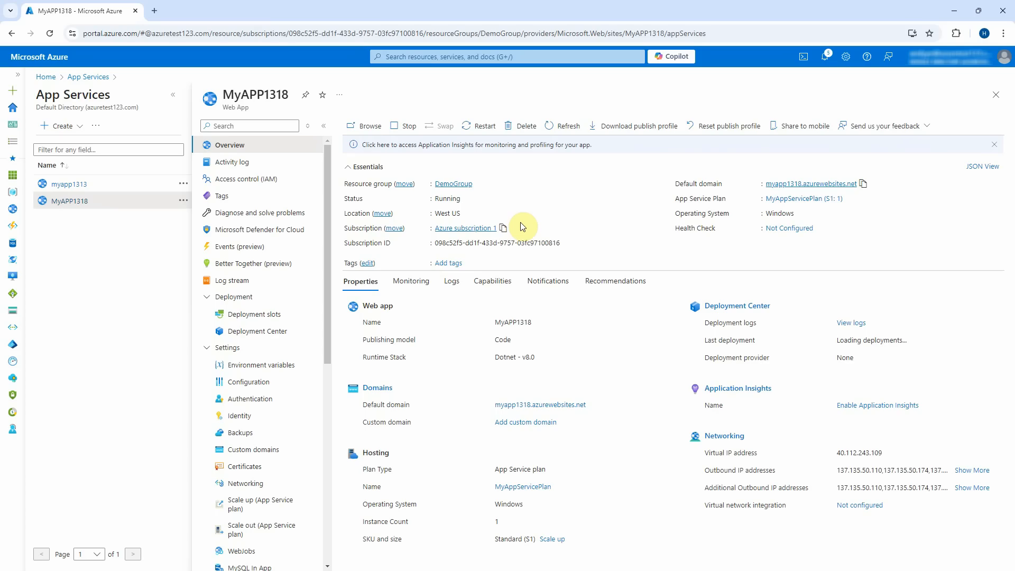
# Search for Virtual machines and begin creating a new Azure virtual machine.
pyautogui.click(470, 56)
pyautogui.write('v')
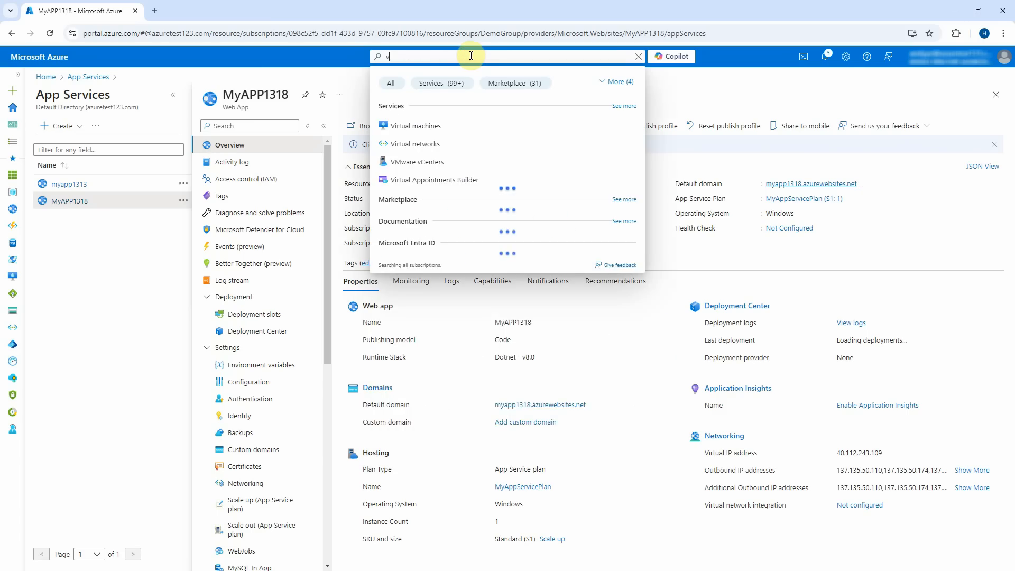
pyautogui.click(405, 126)
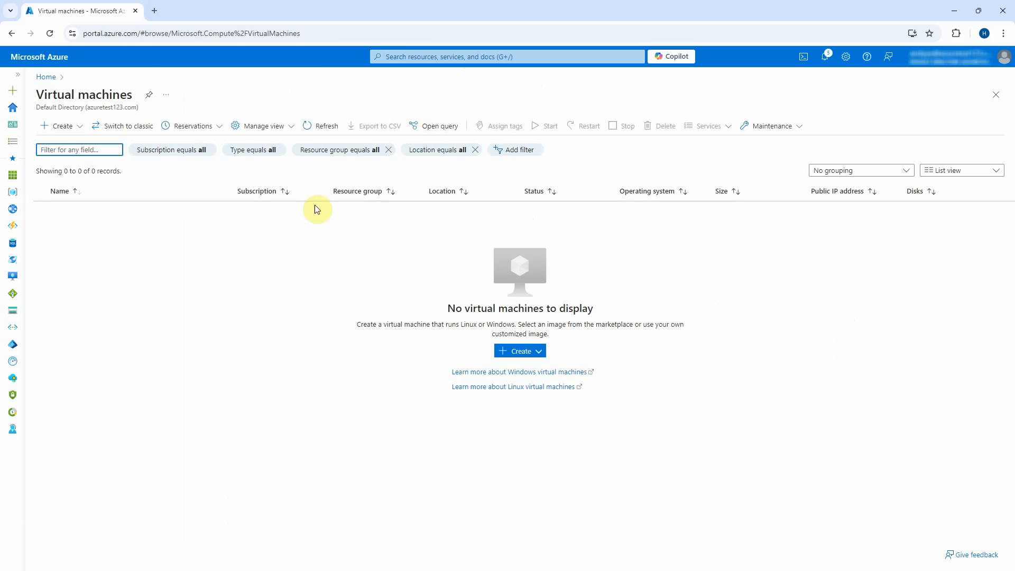
pyautogui.click(59, 125)
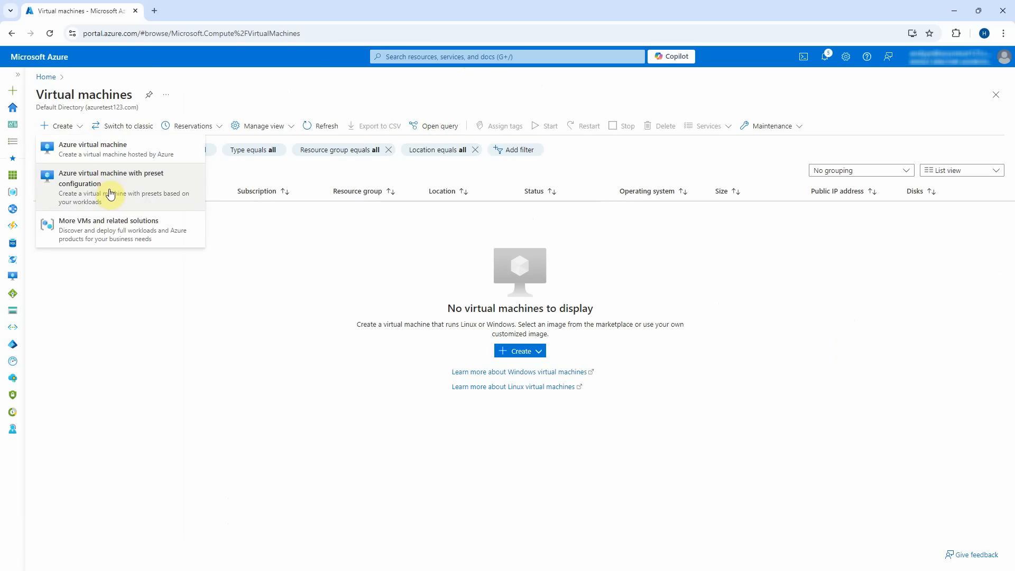
pyautogui.click(112, 151)
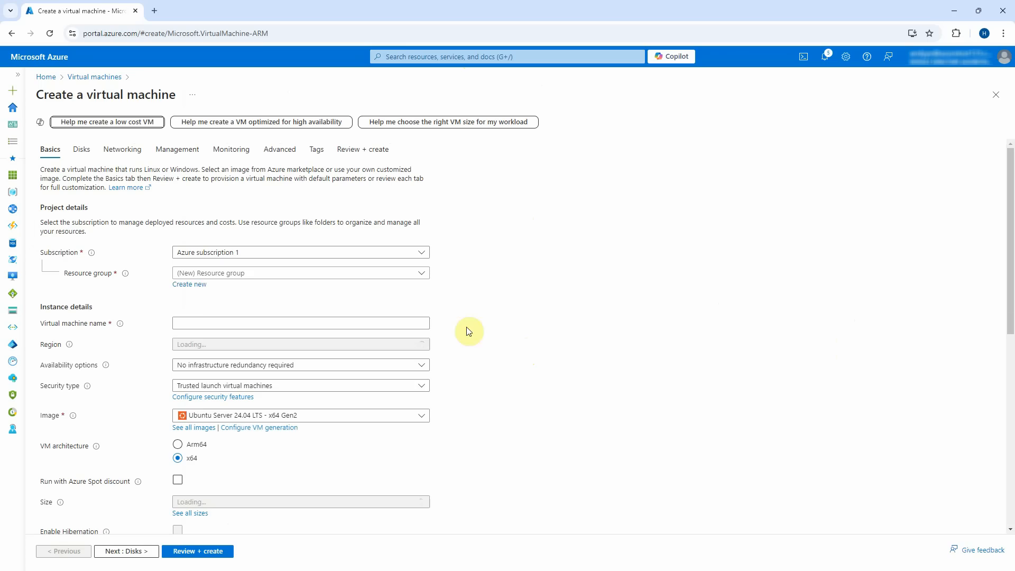
# Name the VM MyVM in DemoGroup, with no infrastructure redundancy and Standard security.
pyautogui.click(362, 273)
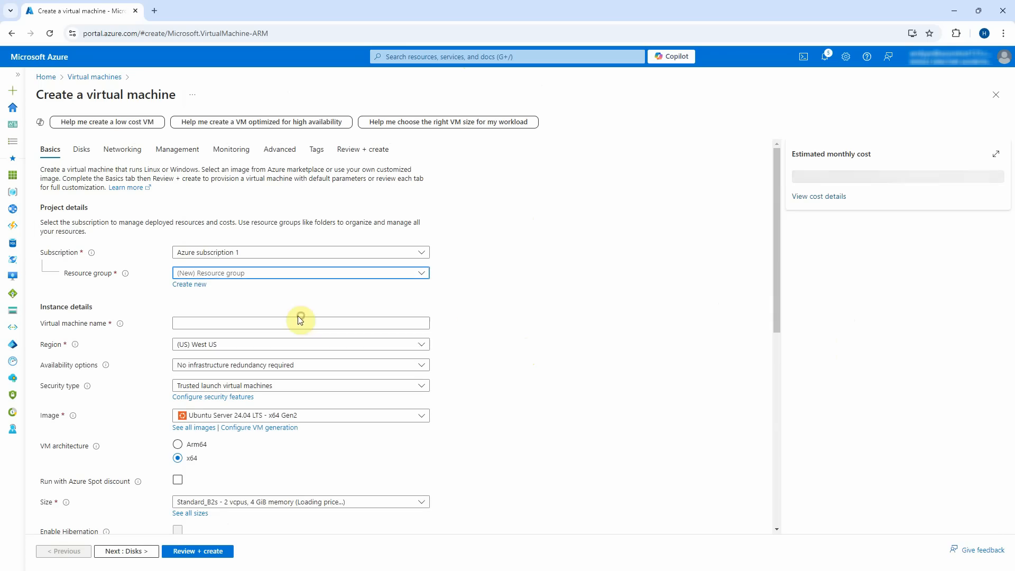
pyautogui.click(258, 328)
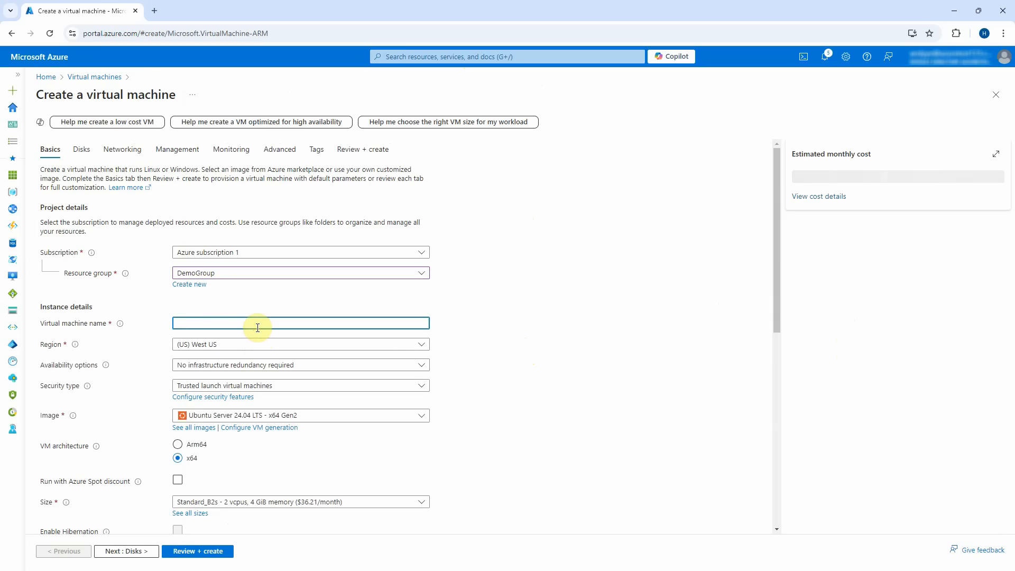
pyautogui.write('MyVM')
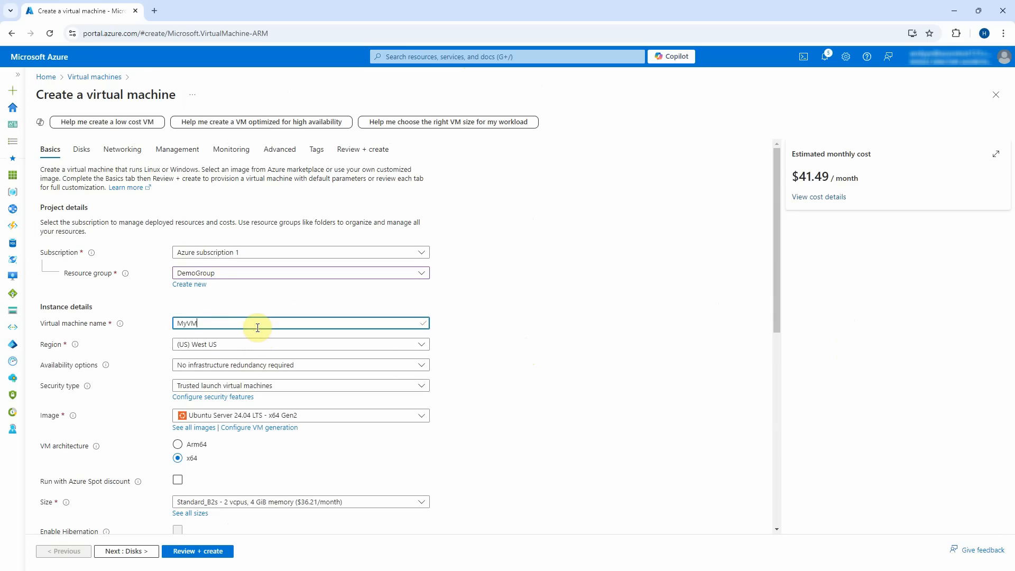
pyautogui.click(273, 366)
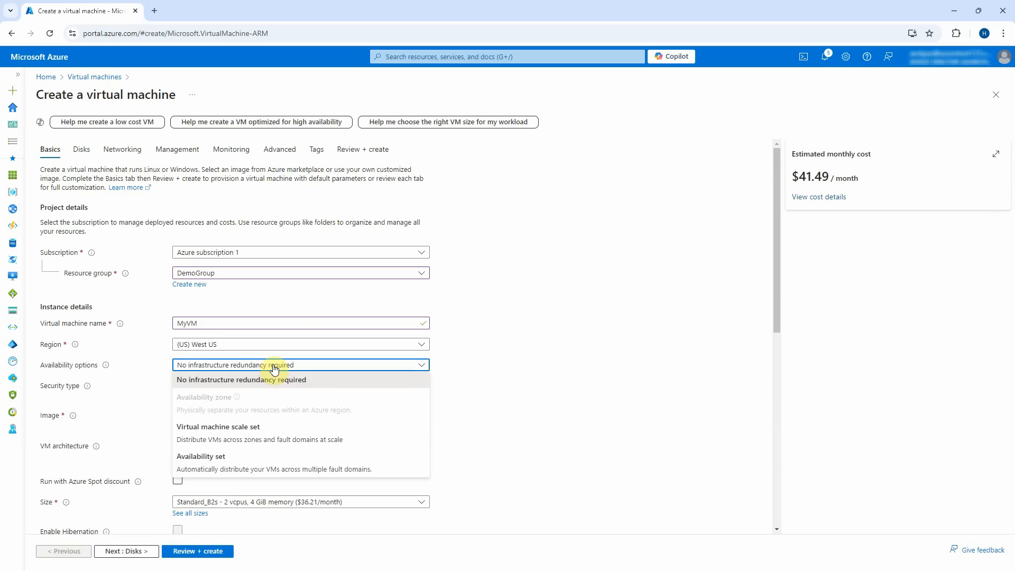
pyautogui.click(274, 366)
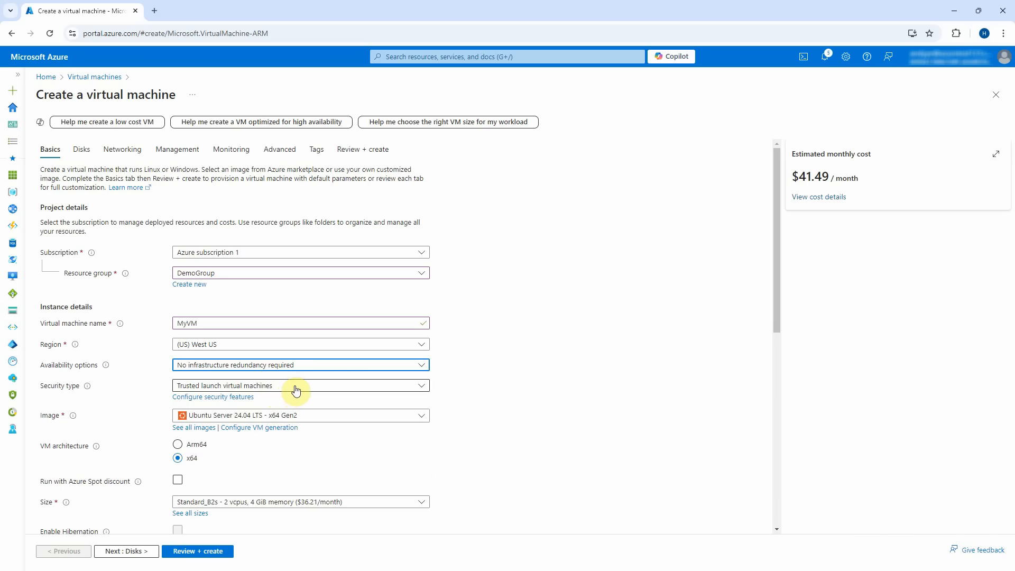
pyautogui.click(295, 391)
pyautogui.click(292, 404)
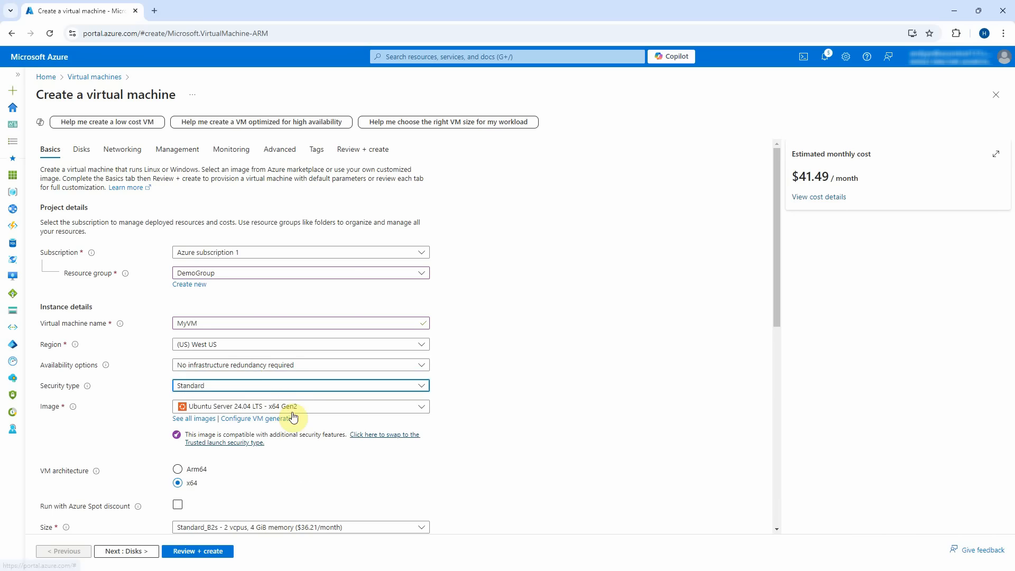
# Choose the Windows 11 Pro, version 22H2 image and keep the Standard_B2s size.
pyautogui.click(312, 408)
pyautogui.scroll(-3, 324, 371)
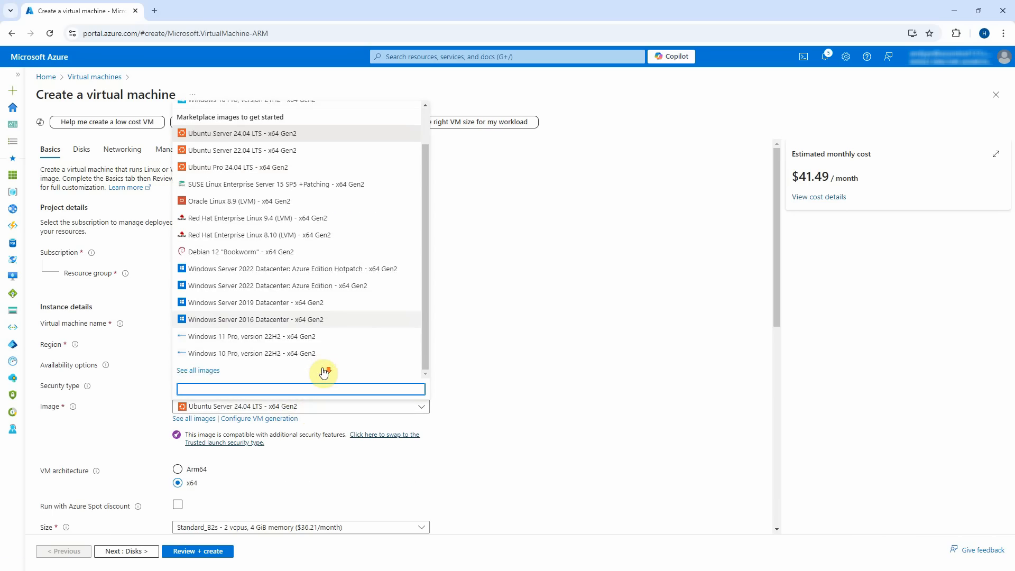
pyautogui.click(310, 336)
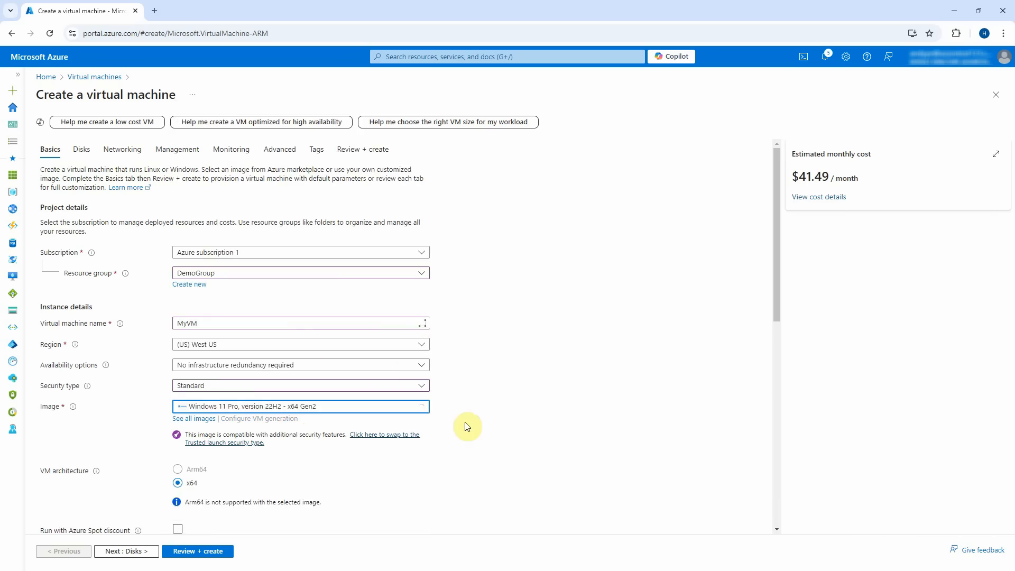
pyautogui.scroll(-2, 467, 426)
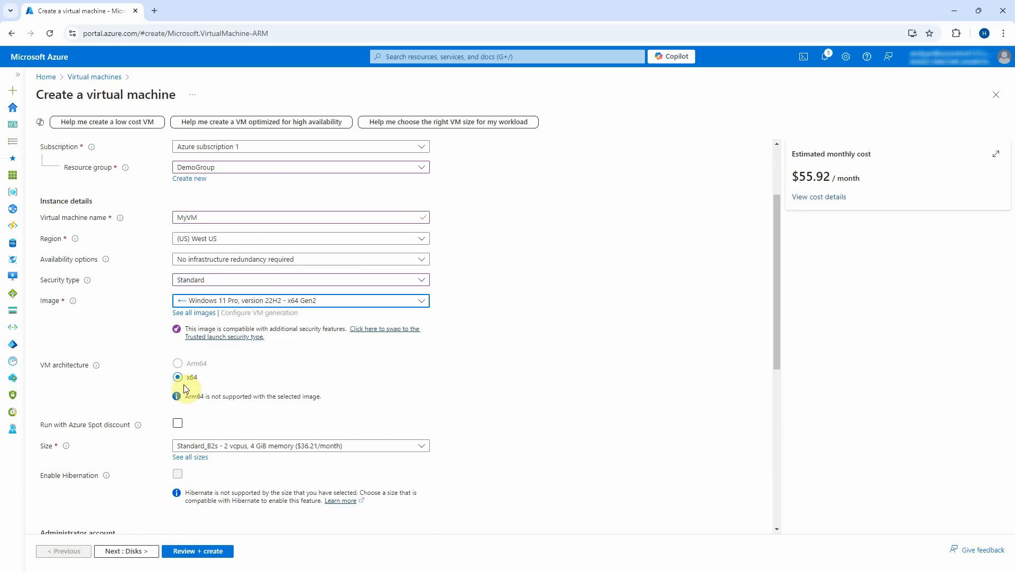
pyautogui.scroll(-1, 220, 427)
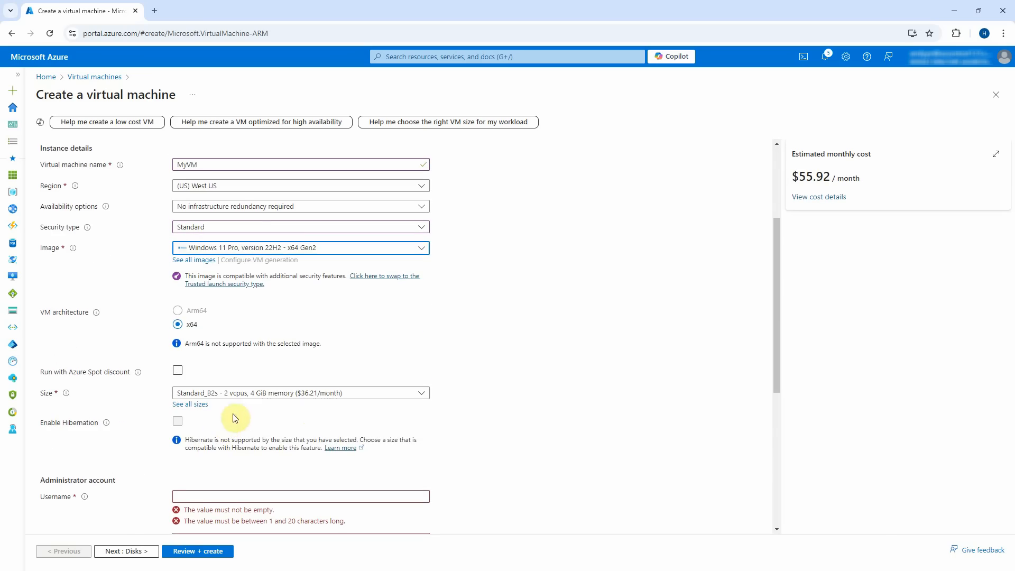
pyautogui.click(282, 396)
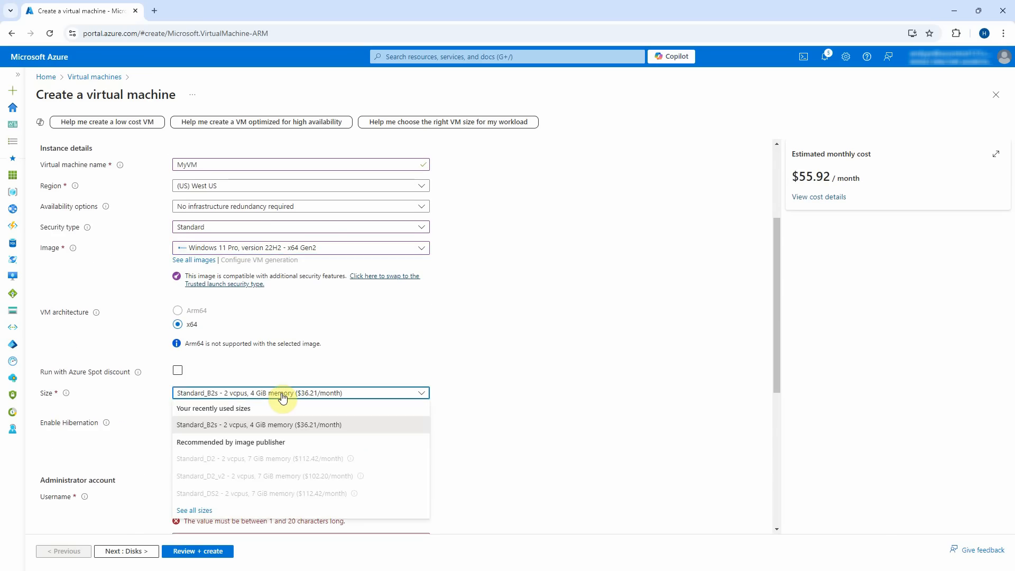
pyautogui.click(282, 397)
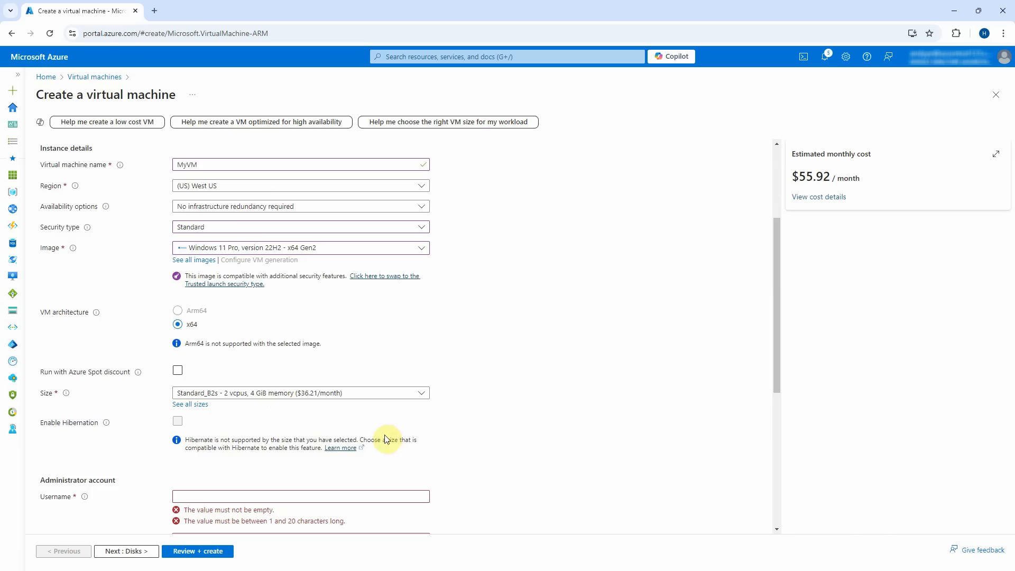
# Enter the administrator username and password, and confirm Windows 10/11 licence eligibility.
pyautogui.scroll(-3, 276, 468)
pyautogui.click(225, 337)
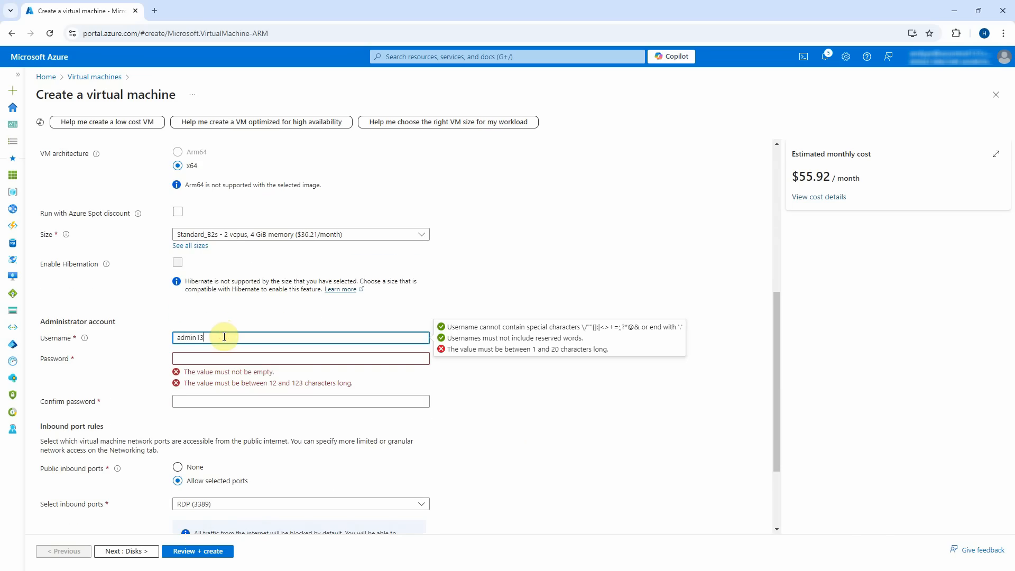
pyautogui.press('Tab')
pyautogui.write('•')
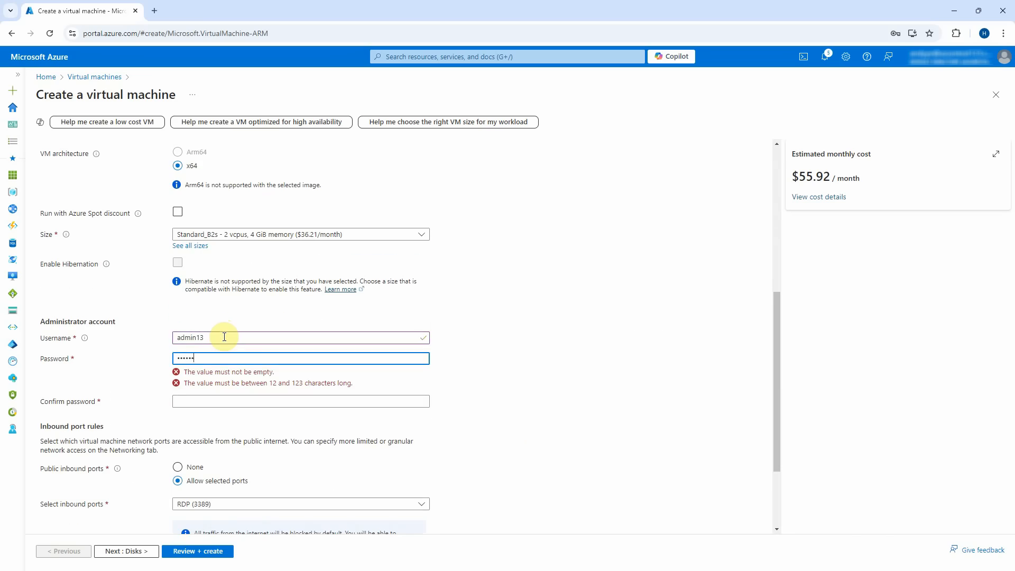
pyautogui.write('•••••••••')
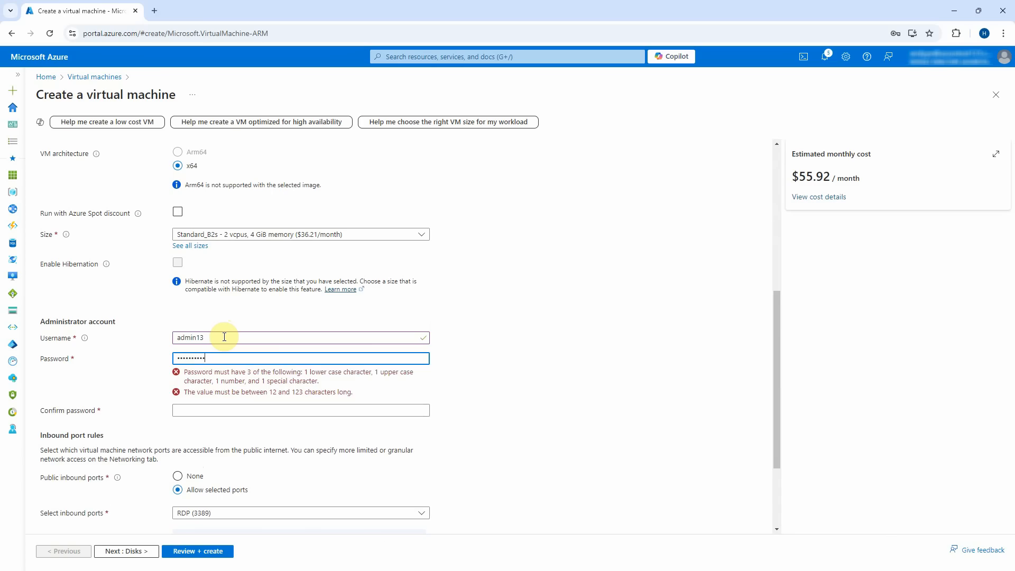
pyautogui.press('Tab')
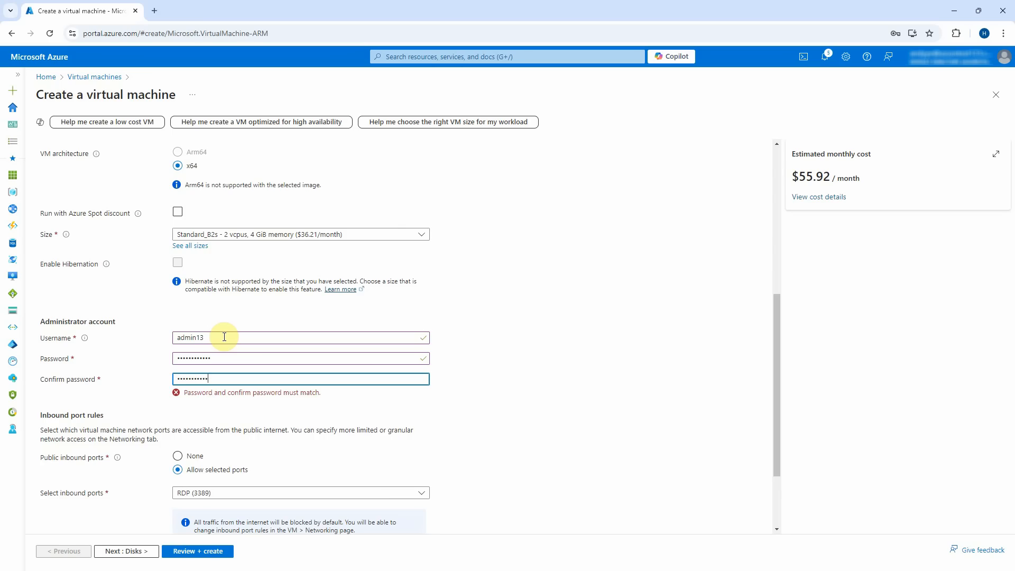
pyautogui.scroll(-2, 318, 375)
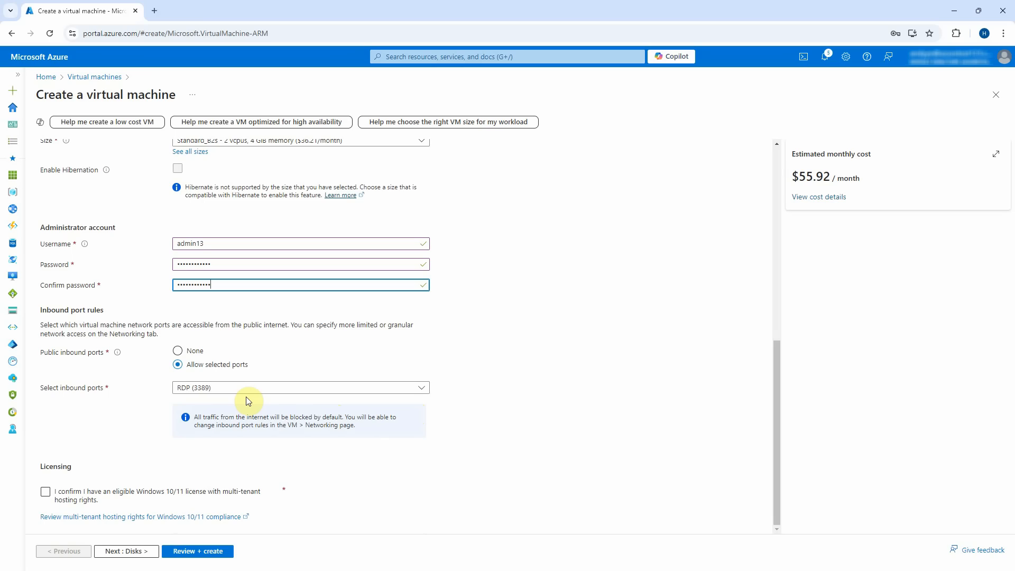
pyautogui.click(45, 491)
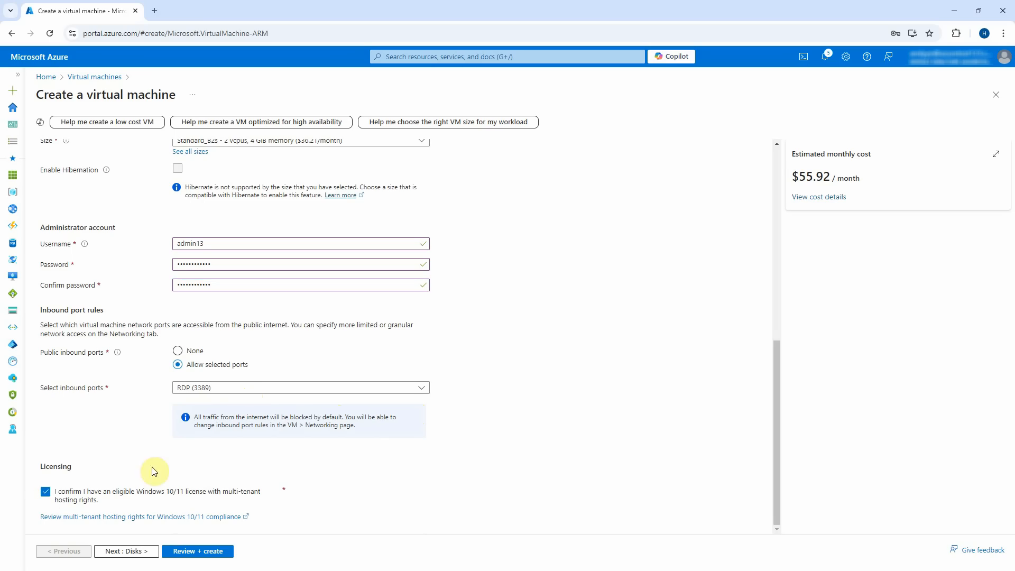
pyautogui.click(148, 552)
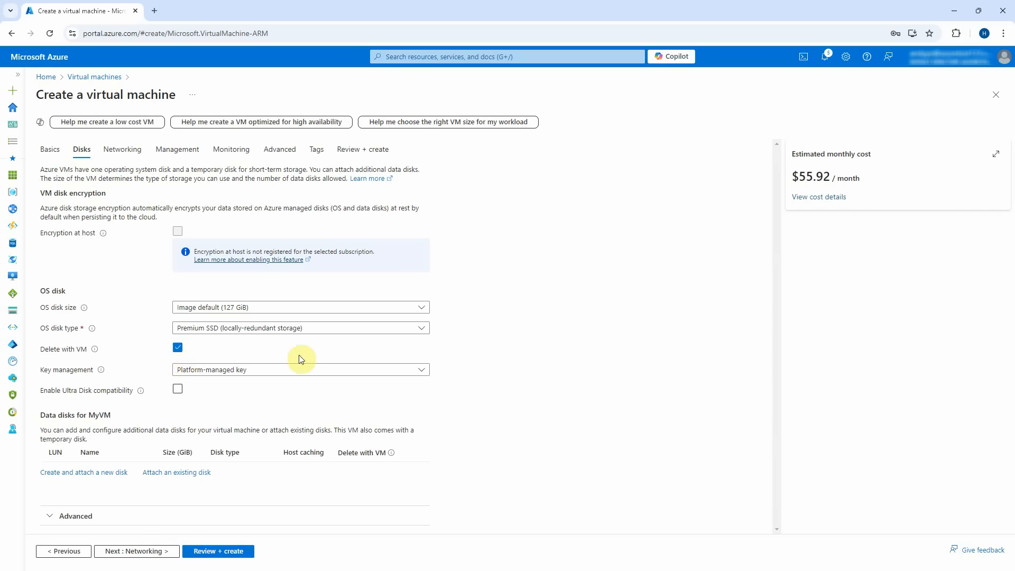
# Change the VM's OS disk type to Standard SSD.
pyautogui.click(381, 329)
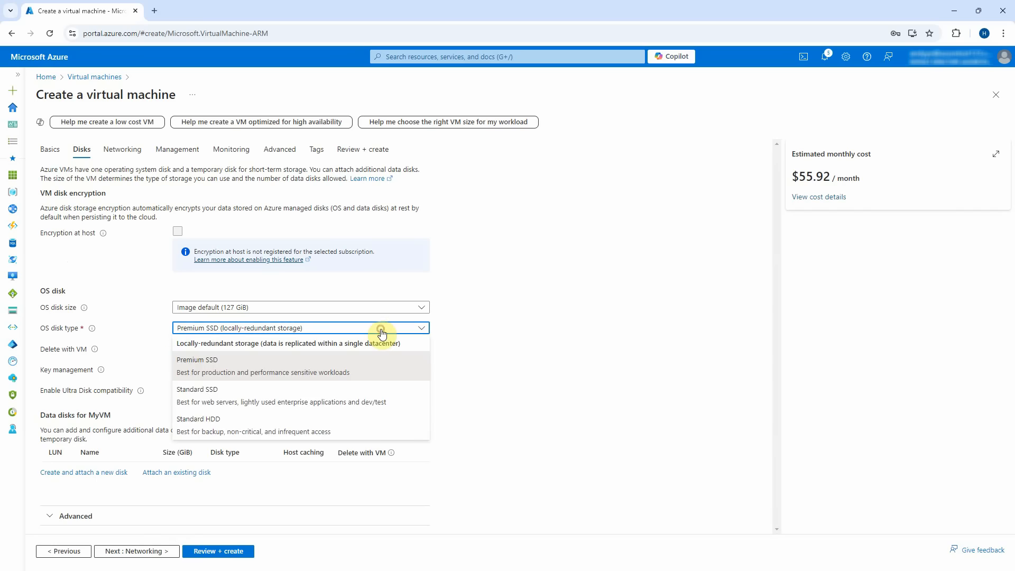
pyautogui.click(322, 400)
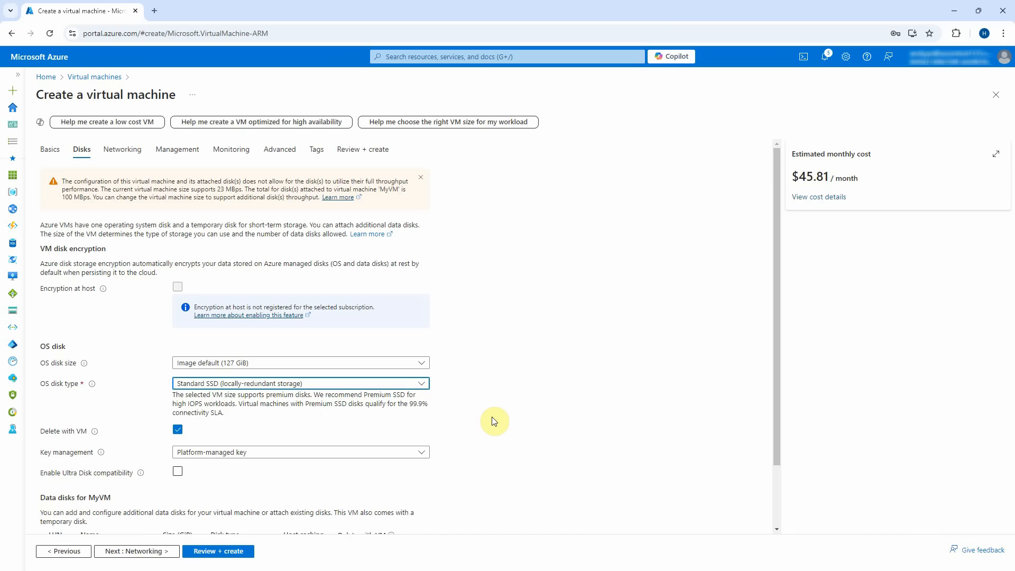
pyautogui.scroll(-1, 494, 421)
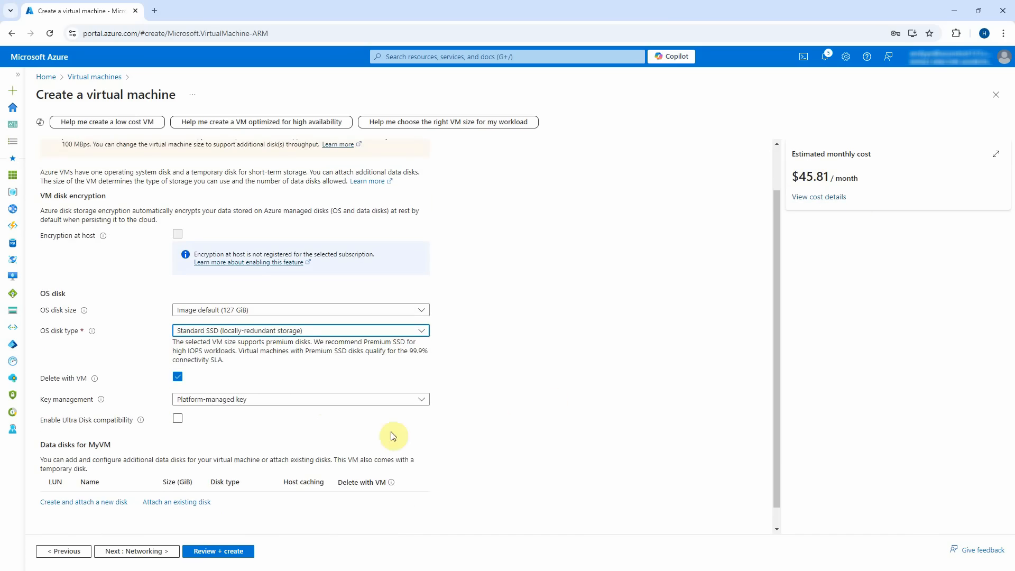
pyautogui.scroll(-1, 309, 428)
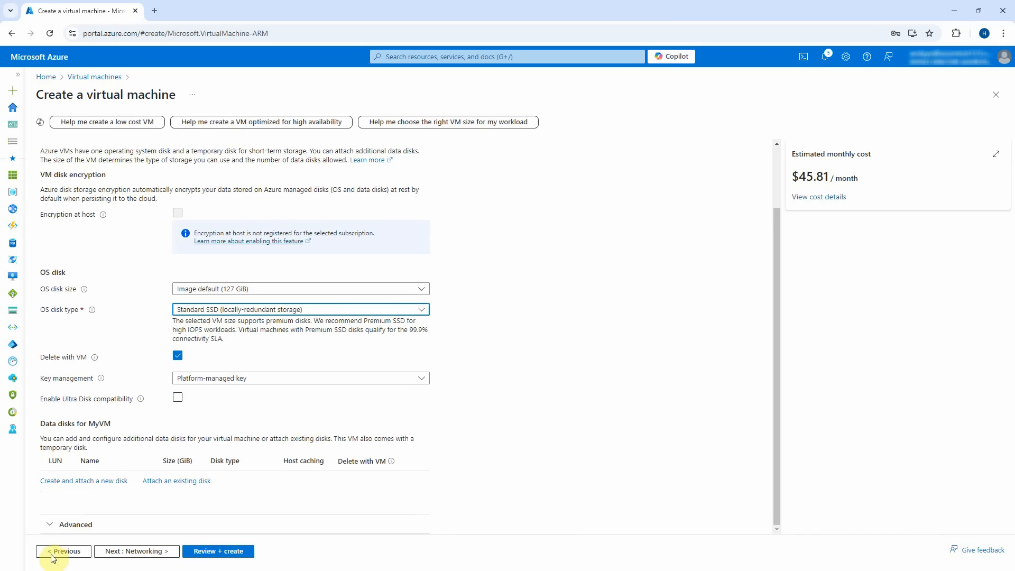
# Place the VM in MyVNet's VMSubnet (10.0.0.0/29) with new public IP MyVM-ip.
pyautogui.click(142, 551)
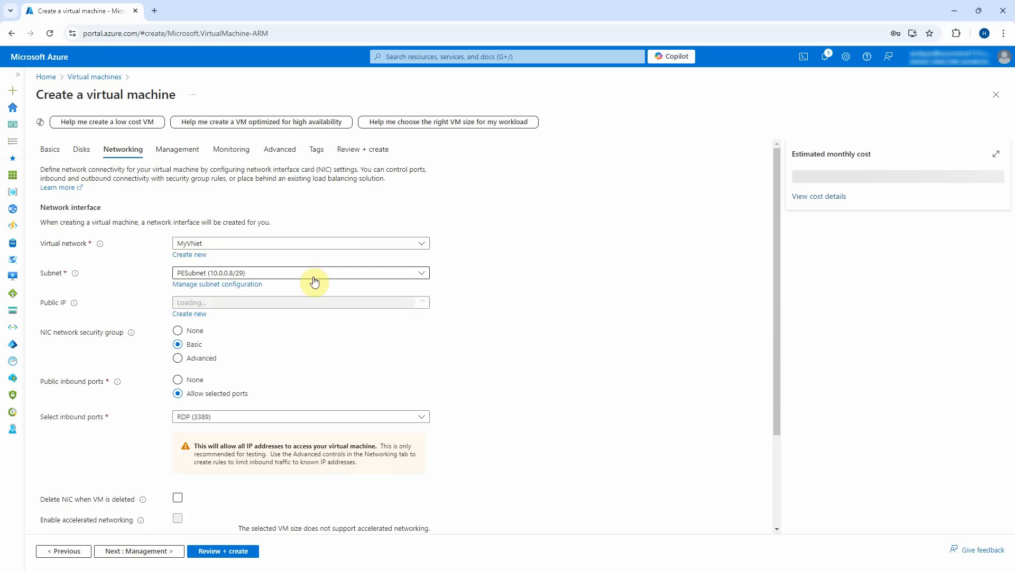
pyautogui.click(301, 277)
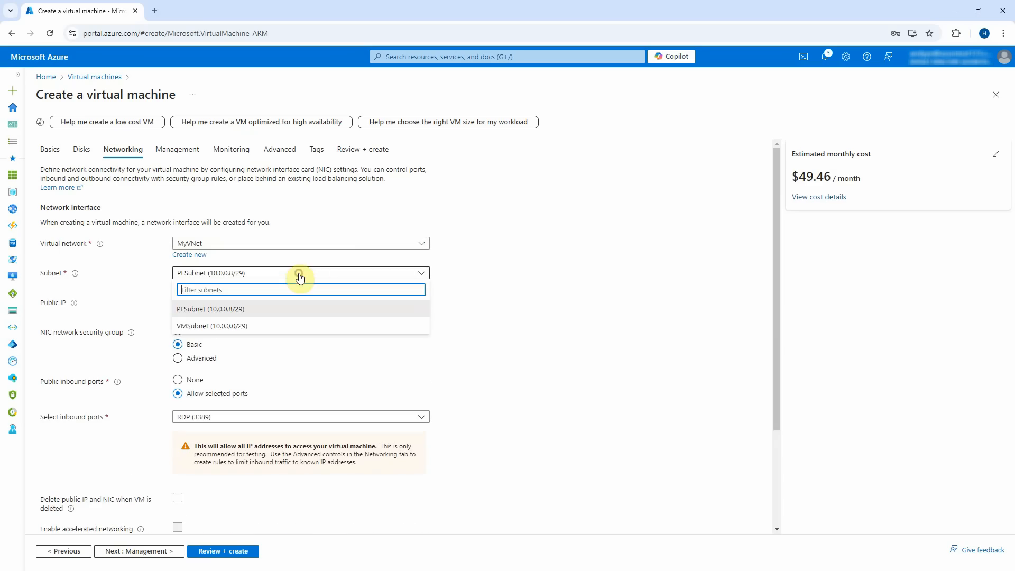
pyautogui.click(260, 326)
pyautogui.scroll(-1, 275, 333)
pyautogui.scroll(-1, 227, 365)
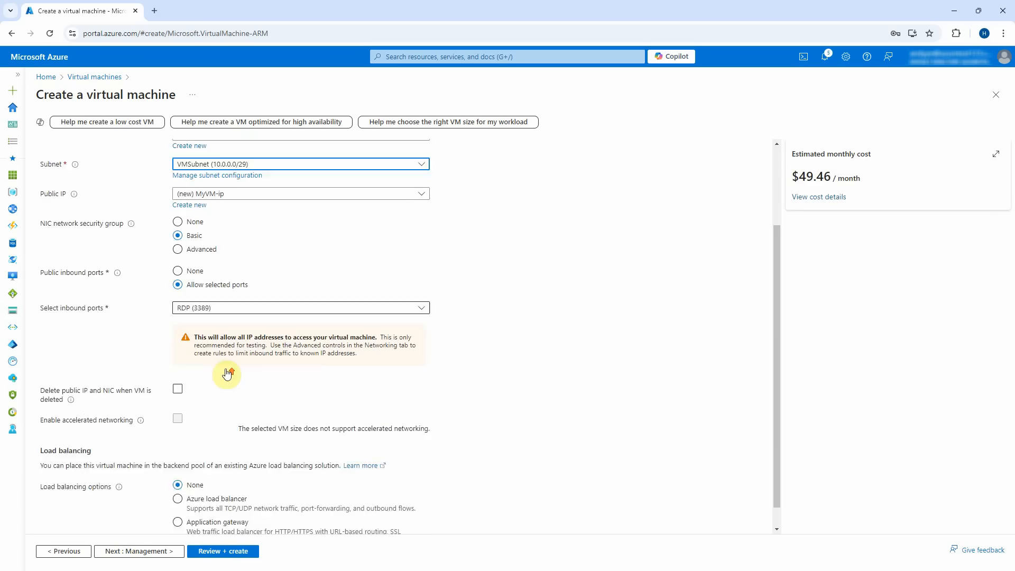
pyautogui.scroll(1, 159, 527)
pyautogui.scroll(-2, 159, 523)
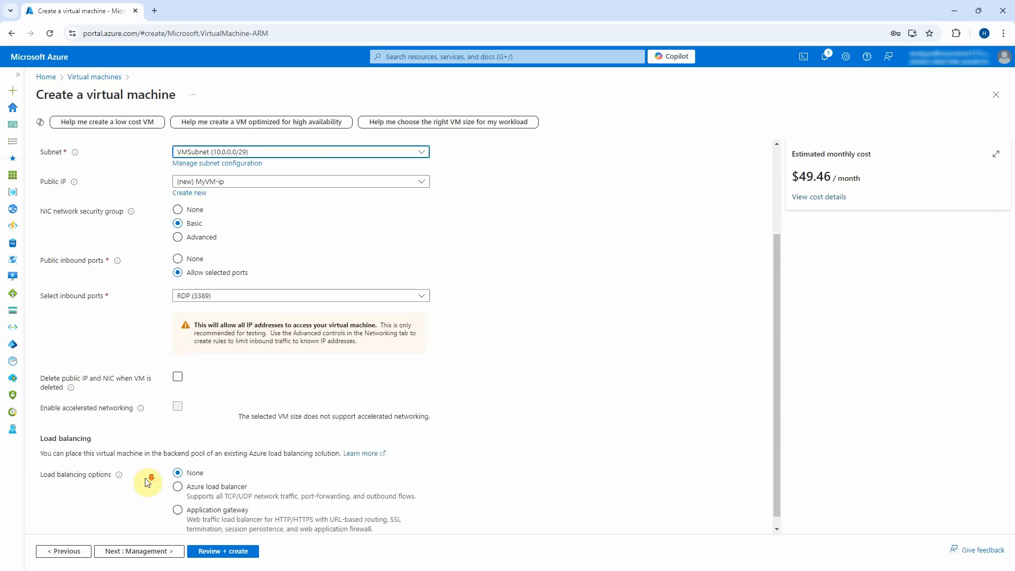
pyautogui.click(138, 551)
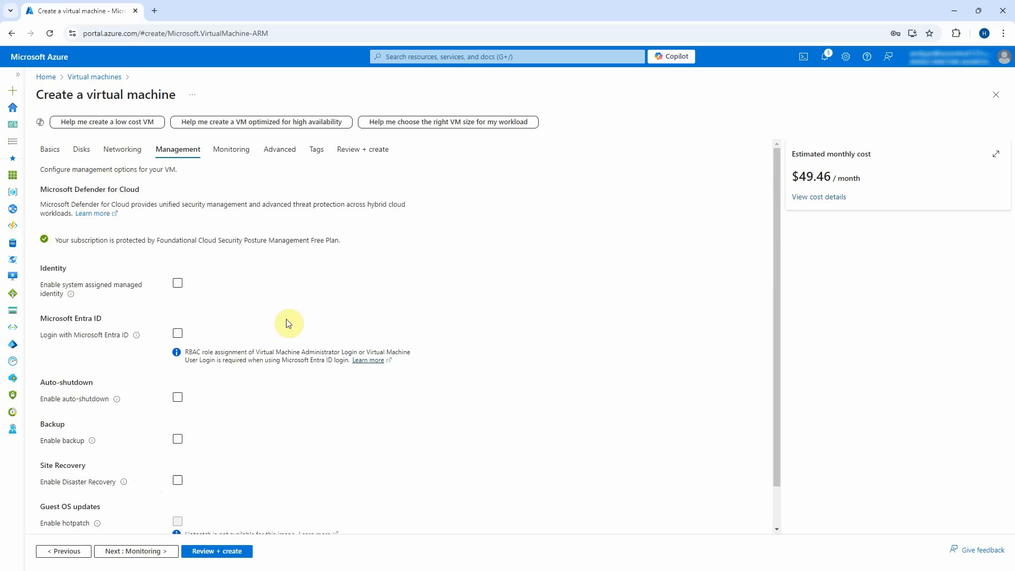
# Set the VM's patch orchestration to Manual updates.
pyautogui.scroll(-1, 287, 322)
pyautogui.click(278, 508)
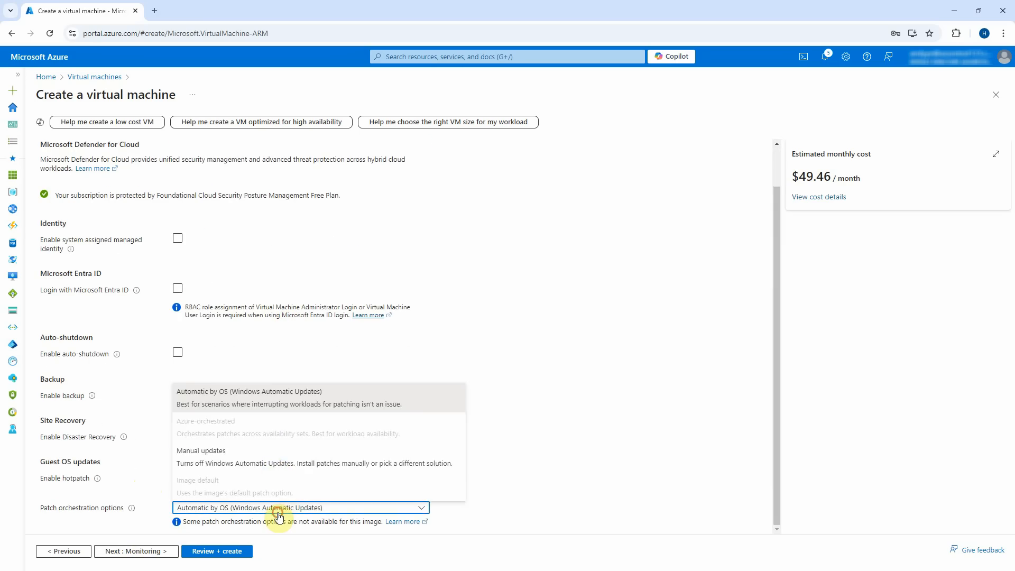
pyautogui.click(276, 458)
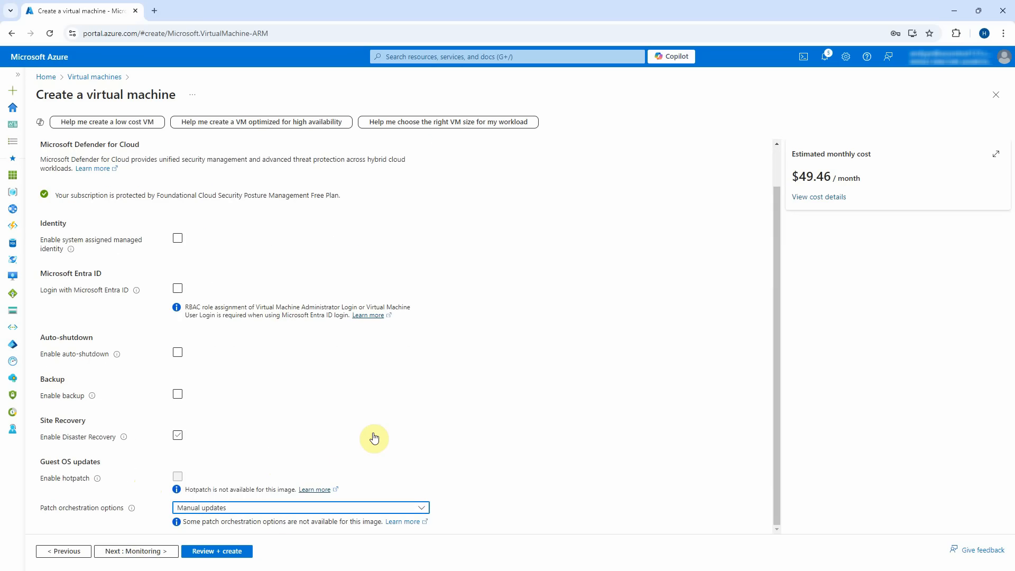
# Disable boot diagnostics and reach the review summary: Validation passed, $49.46/month.
pyautogui.click(142, 551)
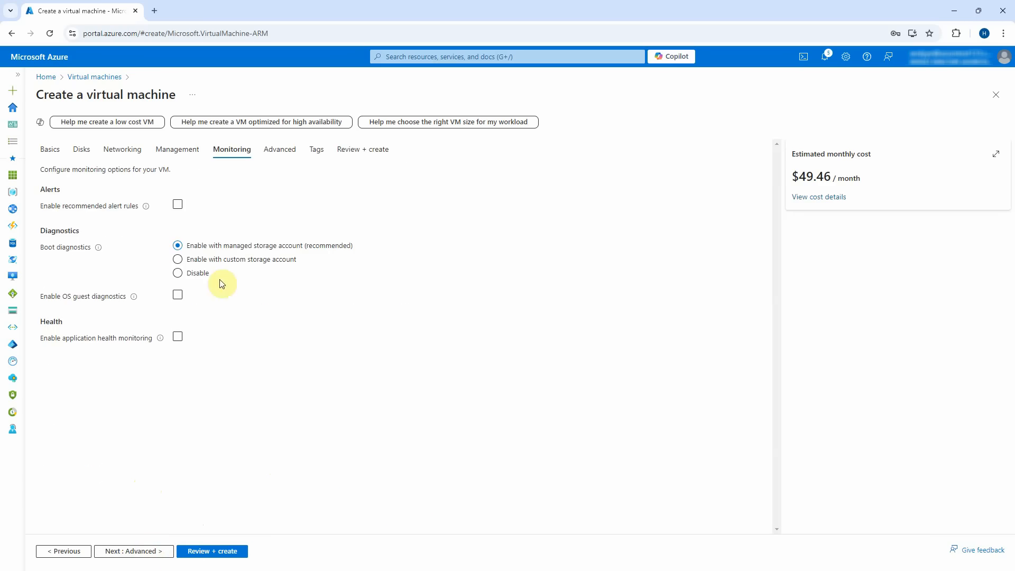
pyautogui.click(184, 277)
pyautogui.click(153, 552)
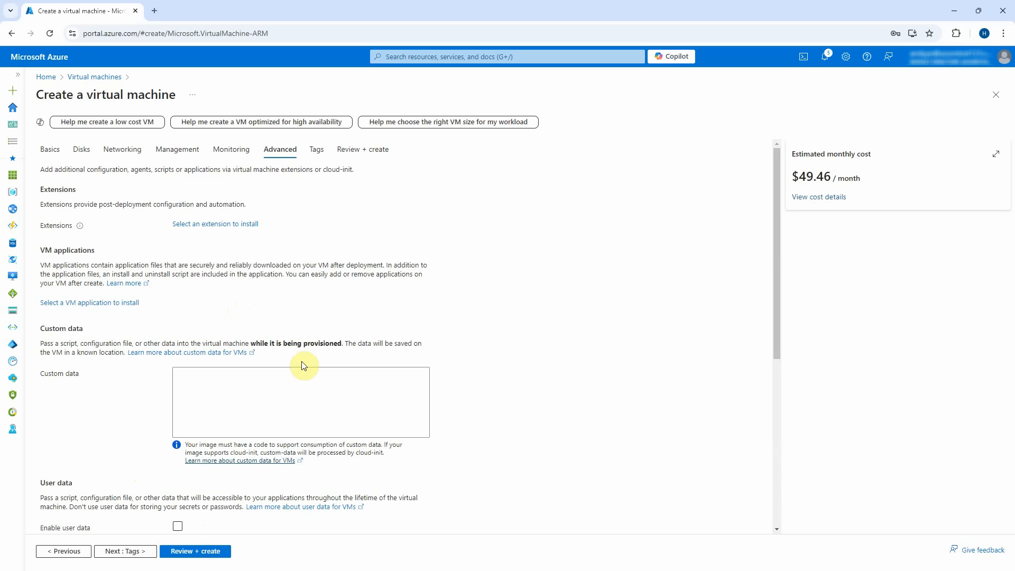
pyautogui.scroll(-6, 303, 365)
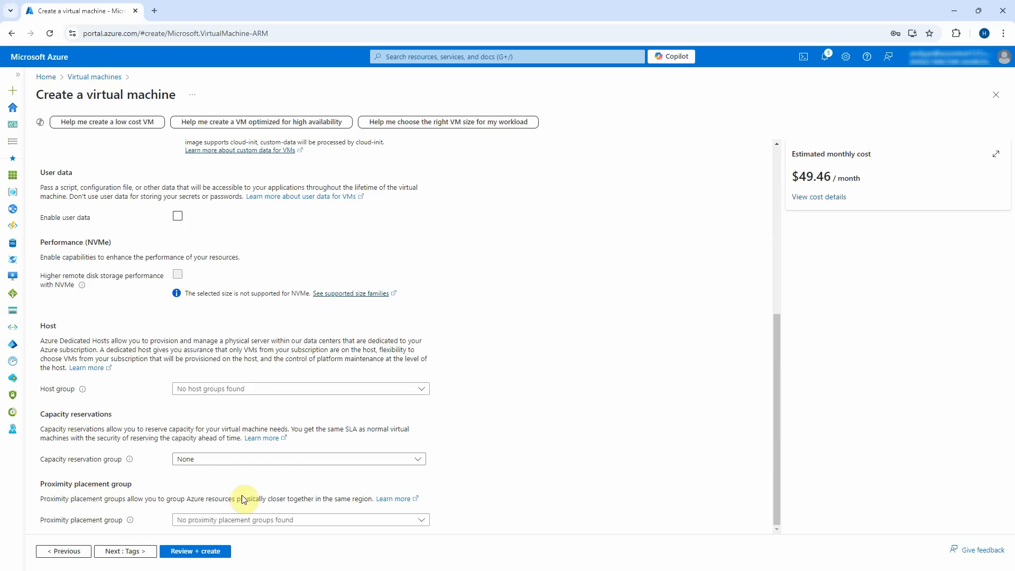
pyautogui.click(210, 551)
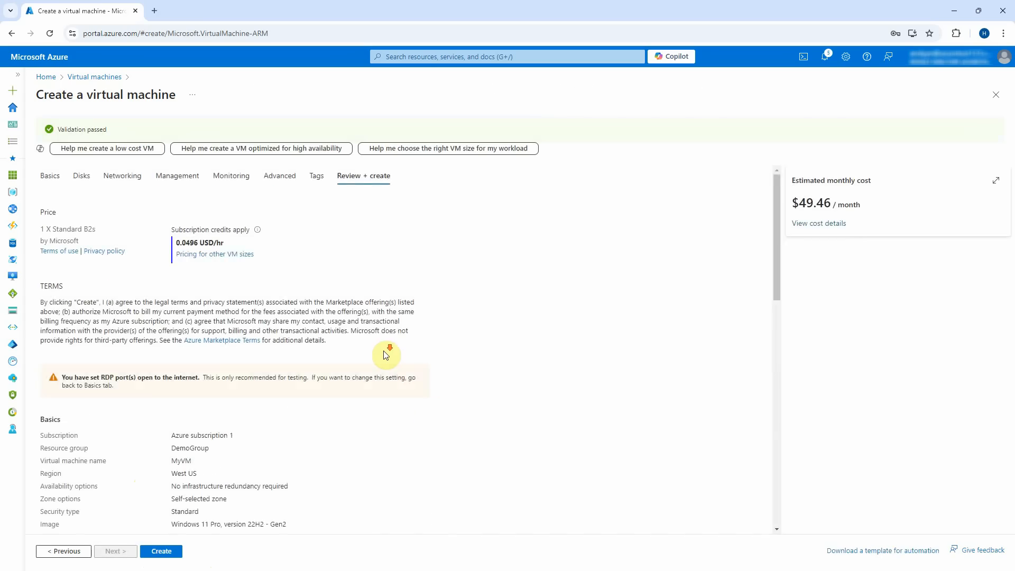
# Create MyVM in DemoGroup from the review summary, then go back to the portal Home after deployment.
pyautogui.scroll(-2, 384, 354)
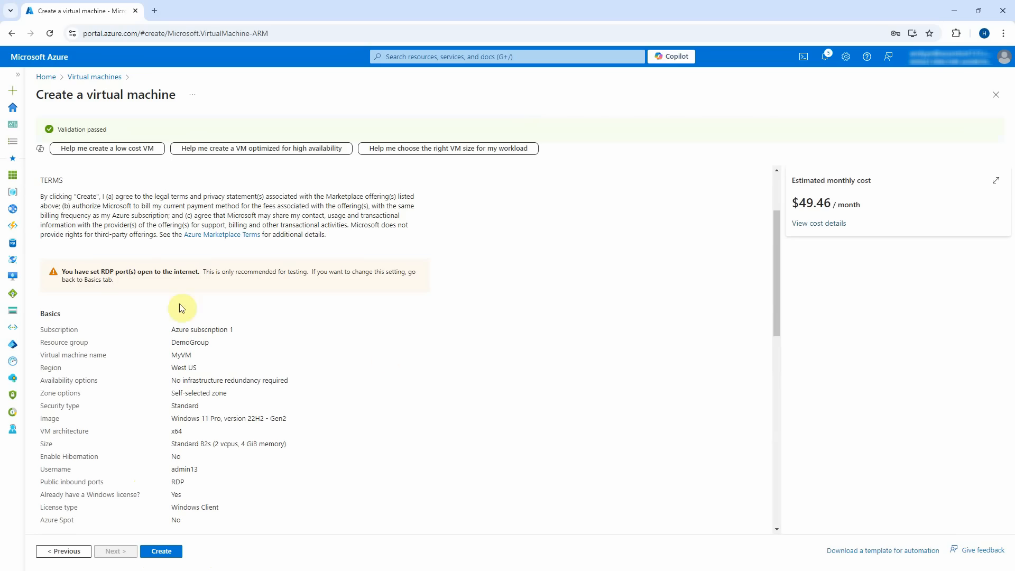
pyautogui.scroll(-10, 283, 295)
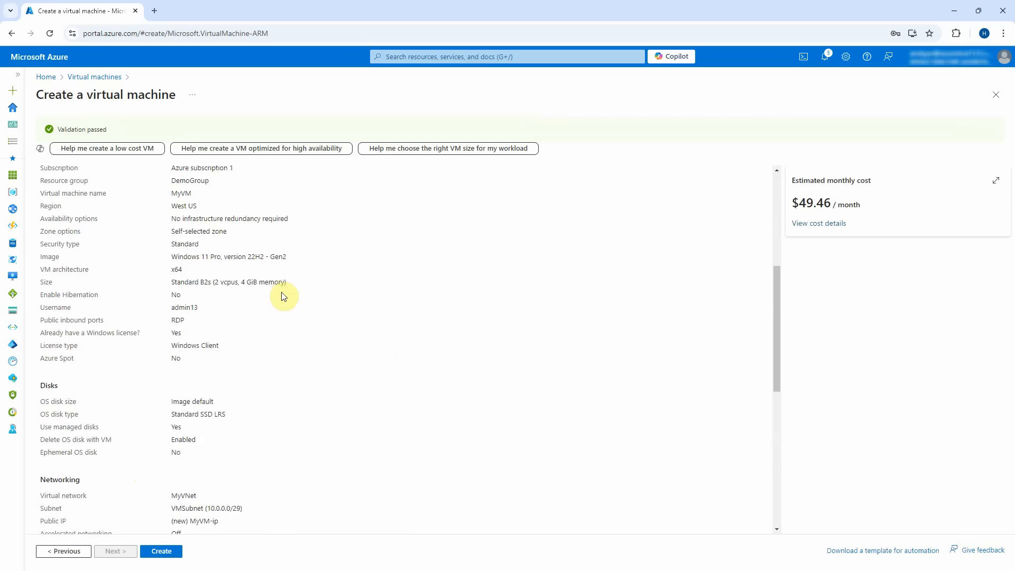
pyautogui.click(159, 551)
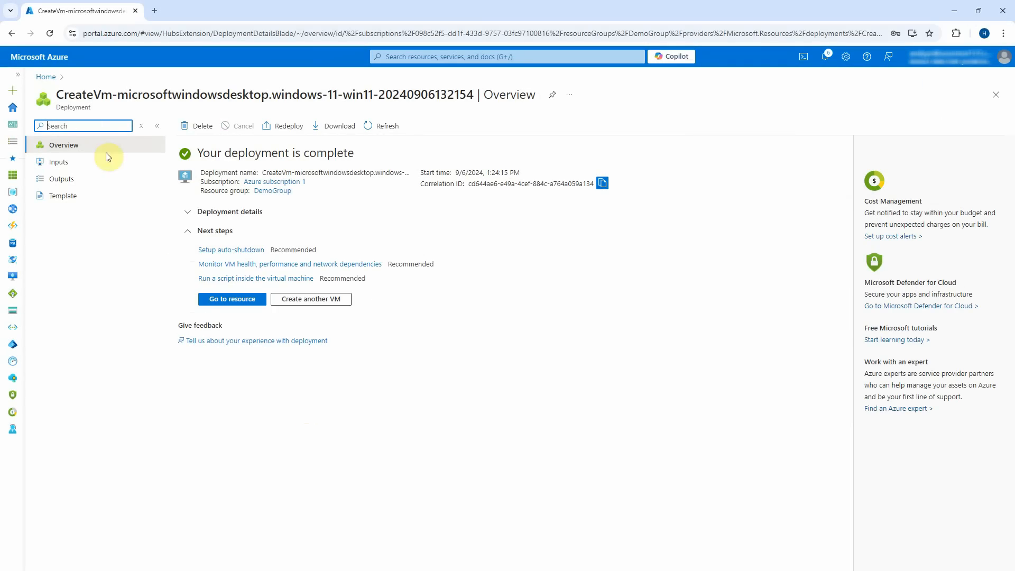
pyautogui.click(44, 77)
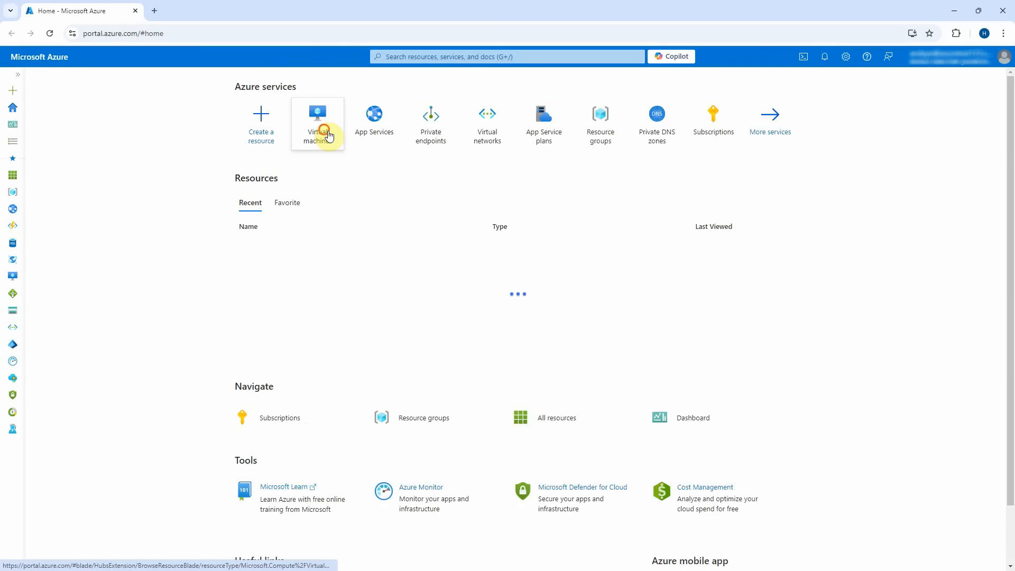
# Open MyVM's Connect page, then download and open its Native RDP file, MyVM (1).rdp.
pyautogui.click(323, 129)
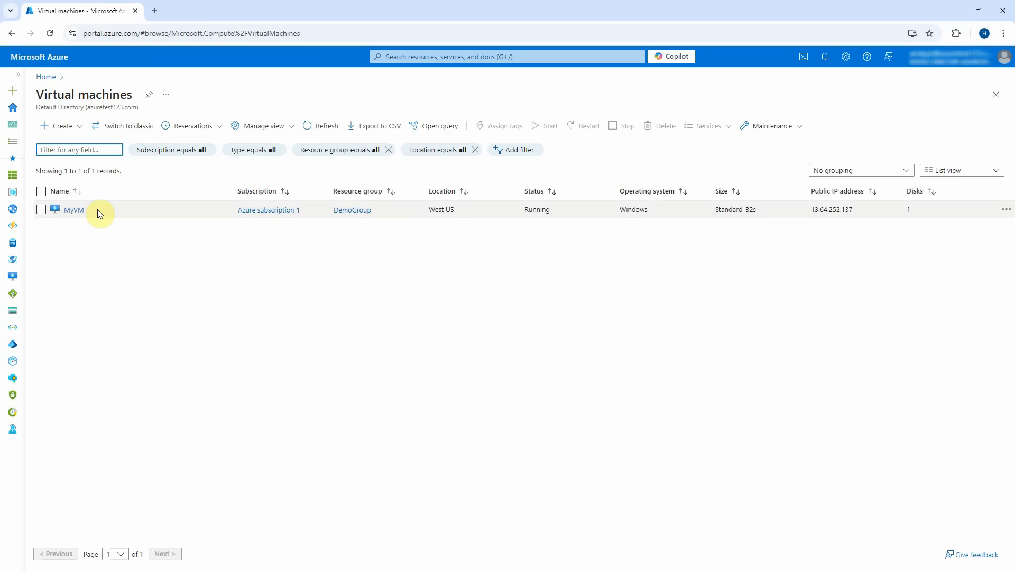
pyautogui.click(80, 209)
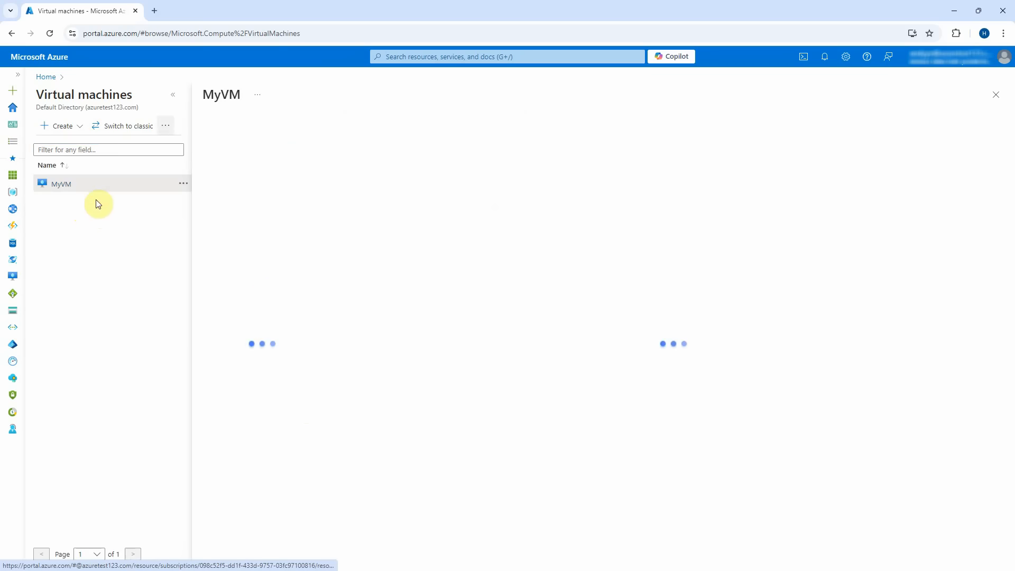
pyautogui.click(173, 95)
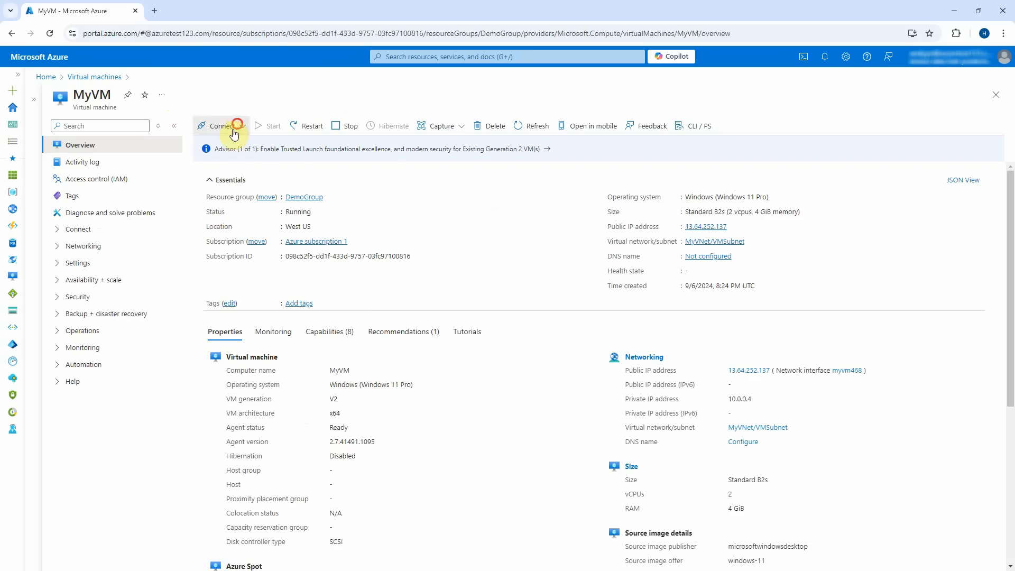
pyautogui.click(217, 125)
pyautogui.click(248, 151)
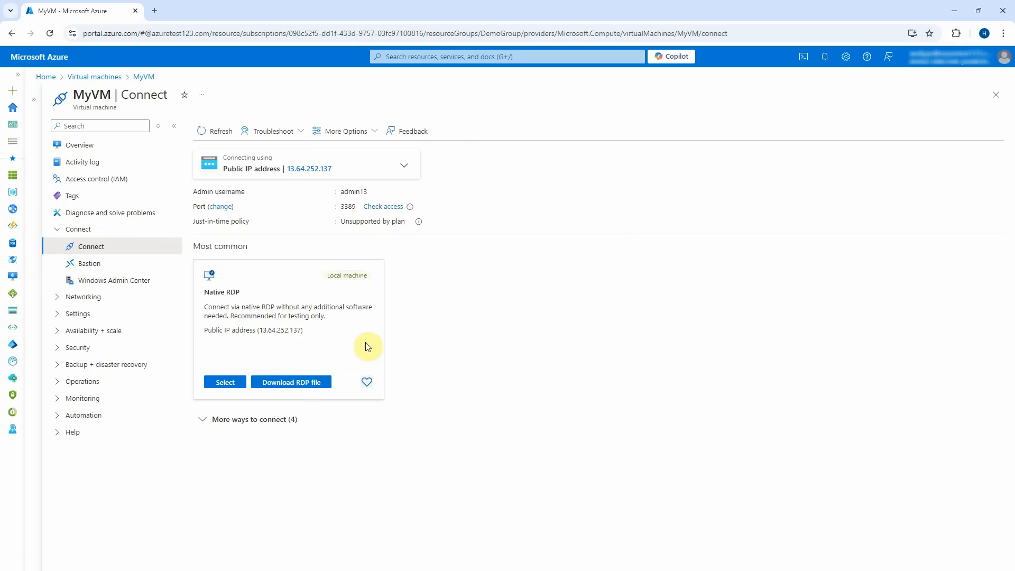
pyautogui.click(317, 382)
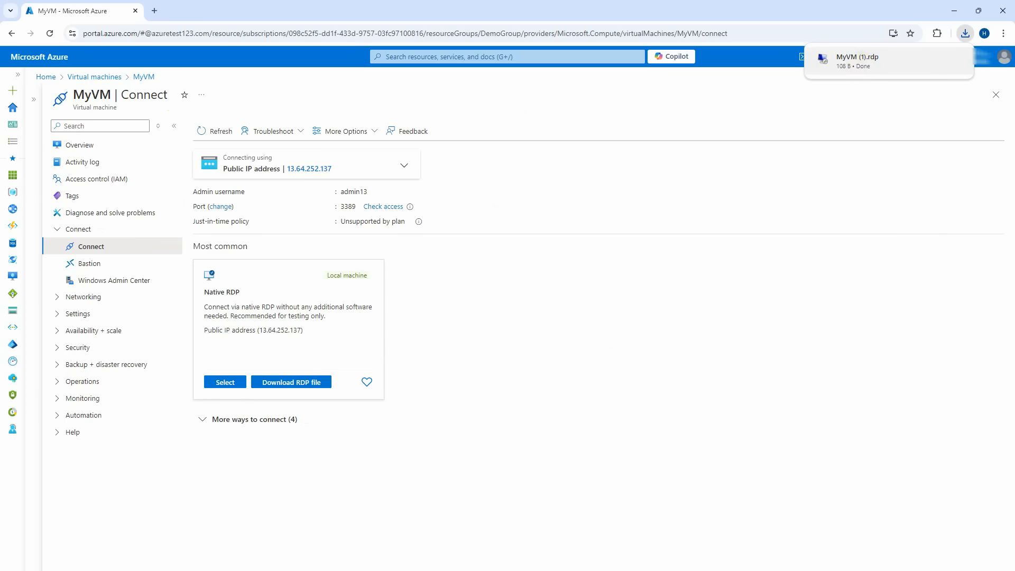
pyautogui.moveTo(475, 207); pyautogui.dragTo(525, 192)
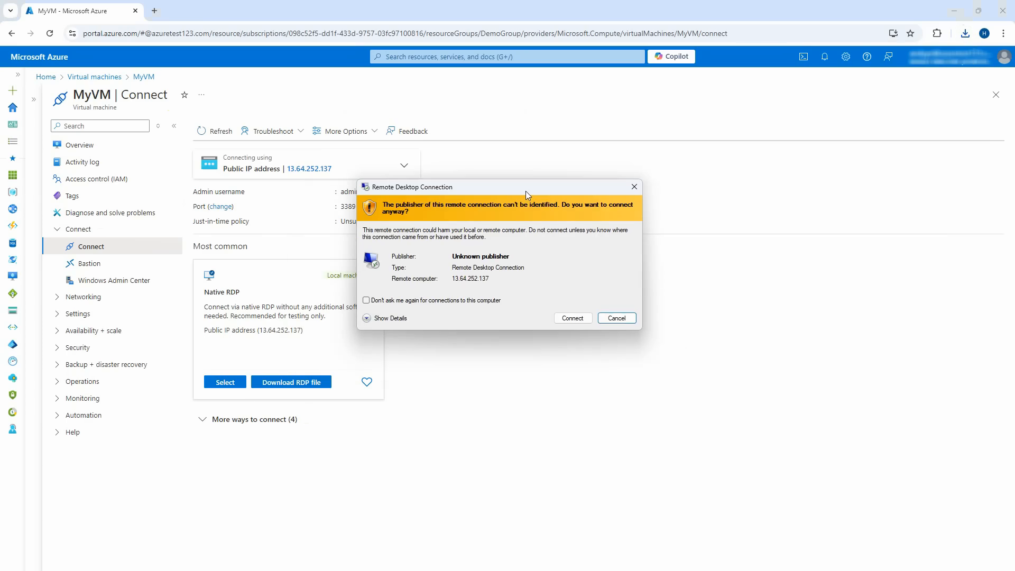
# Connect to MyVM at 13.64.252.137 with the admin password, accepting publisher and certificate warnings.
pyautogui.click(580, 319)
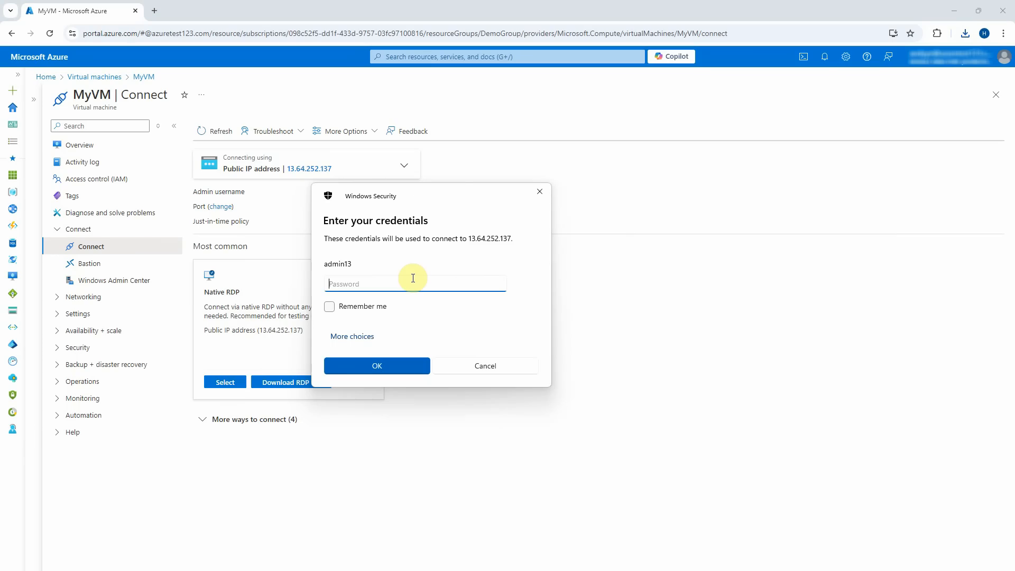
pyautogui.write('************')
pyautogui.click(403, 368)
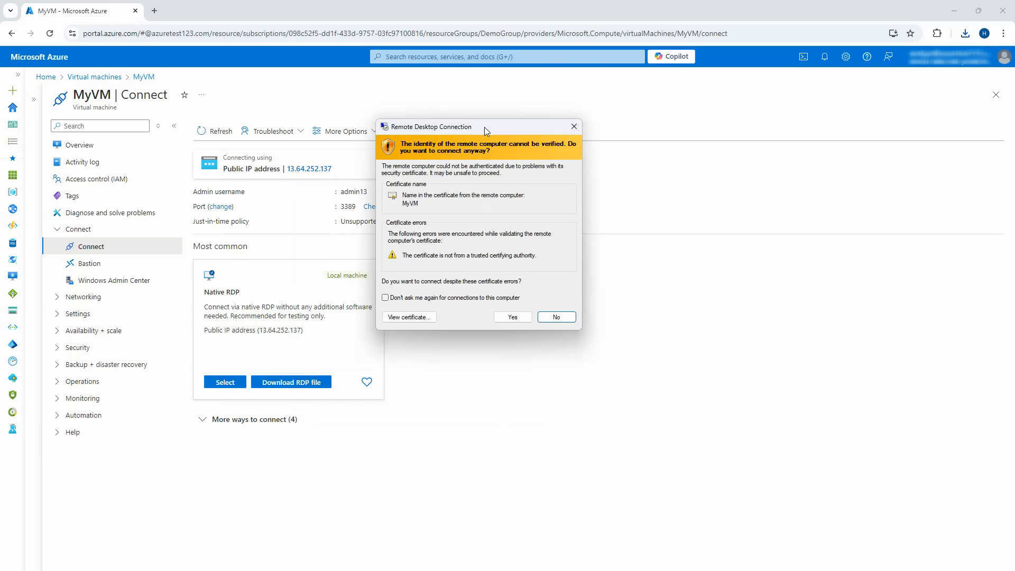
pyautogui.click(525, 323)
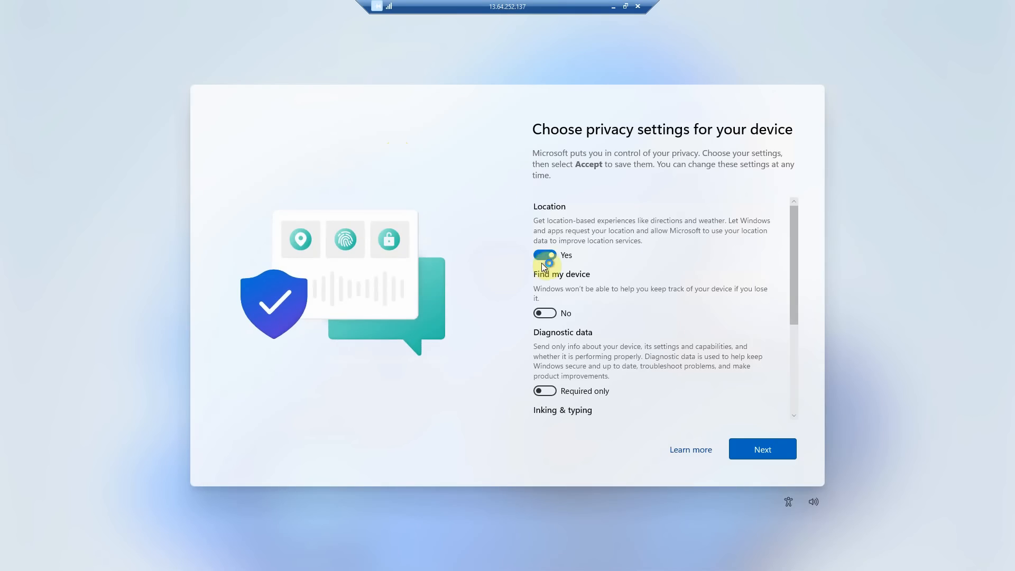
# Set Inking & typing and Tailored experiences to No and accept the VM's privacy settings.
pyautogui.scroll(-5, 772, 274)
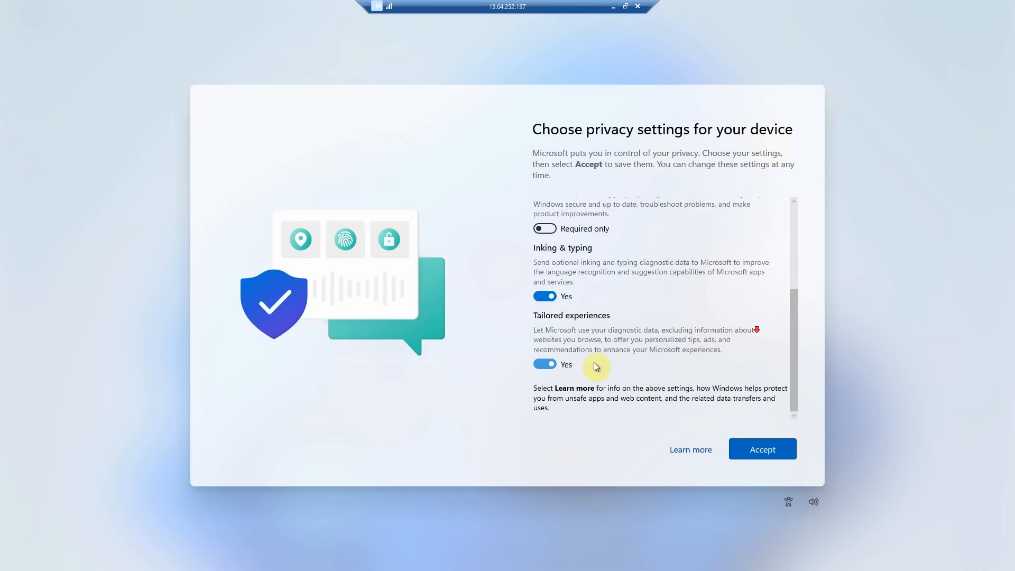
pyautogui.click(544, 296)
pyautogui.click(544, 363)
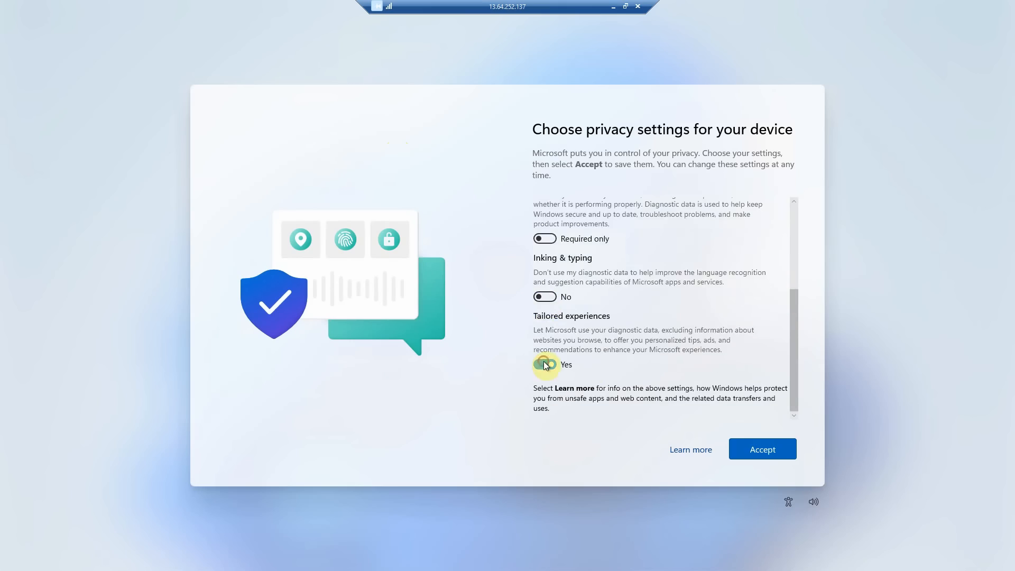
pyautogui.click(758, 454)
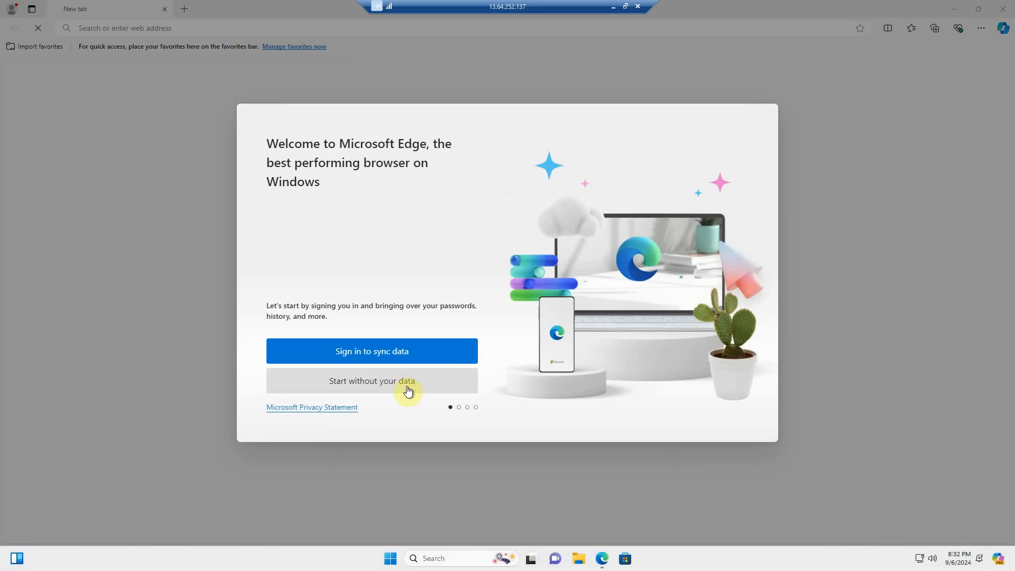
# Skip Edge's sign-in and import pages, close the themes welcome tab, and window the remote session.
pyautogui.click(387, 389)
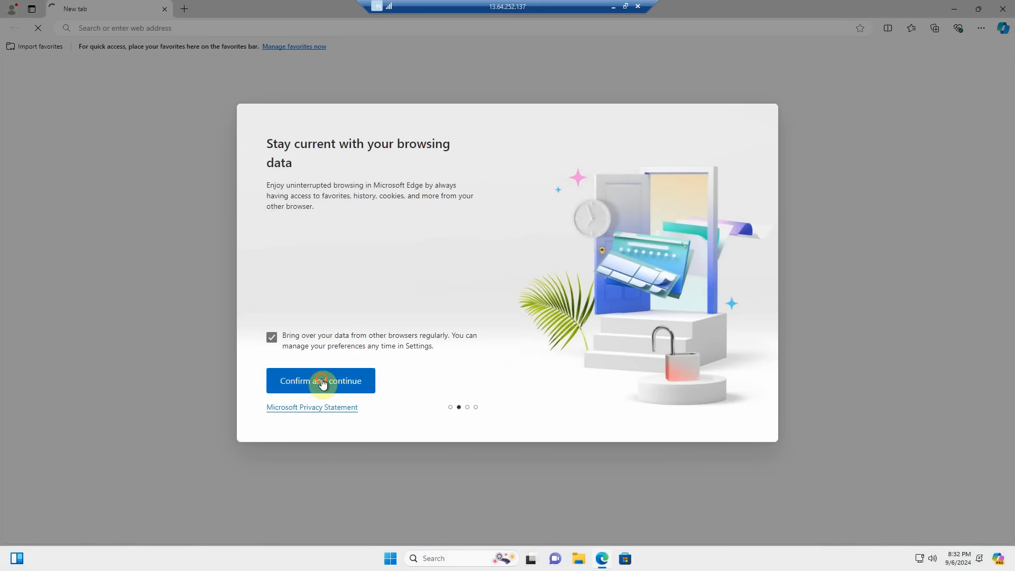
pyautogui.click(323, 385)
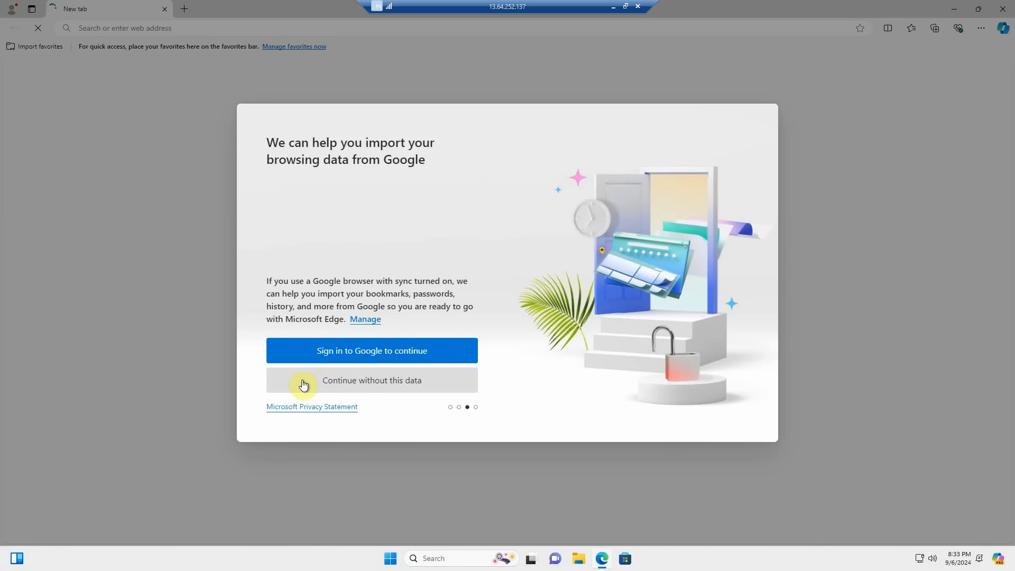
pyautogui.click(363, 387)
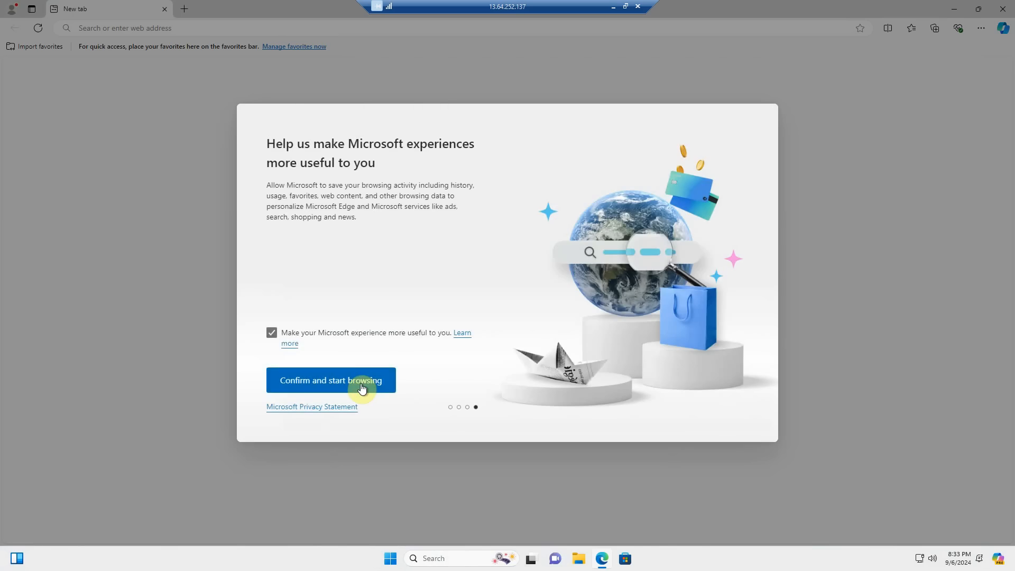
pyautogui.click(363, 387)
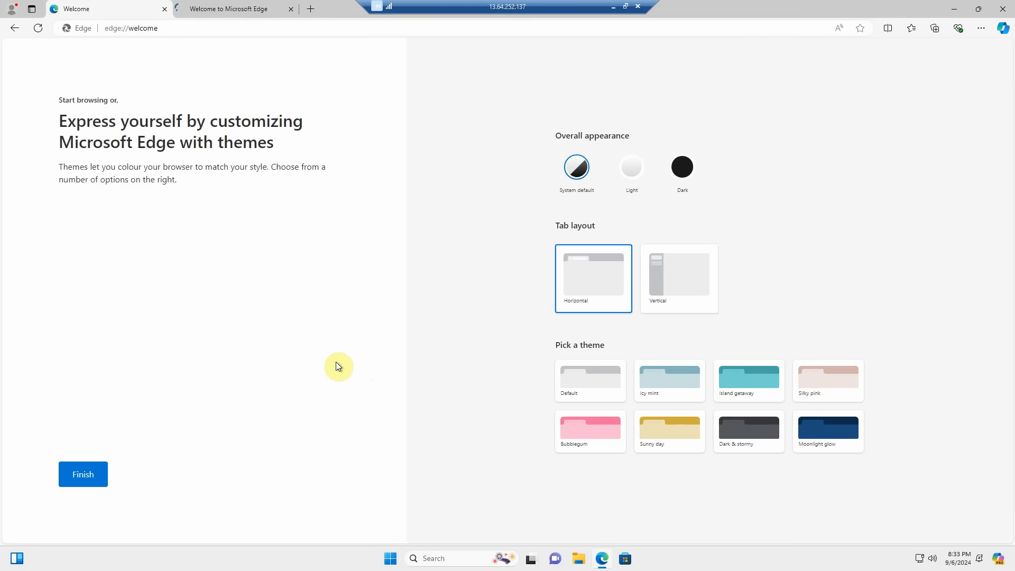
pyautogui.click(248, 14)
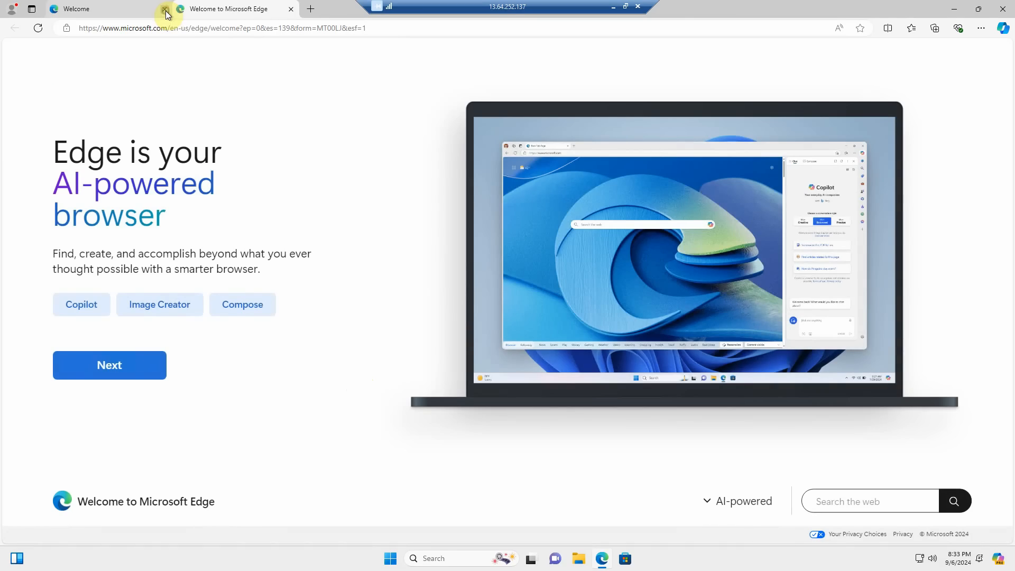
pyautogui.click(165, 10)
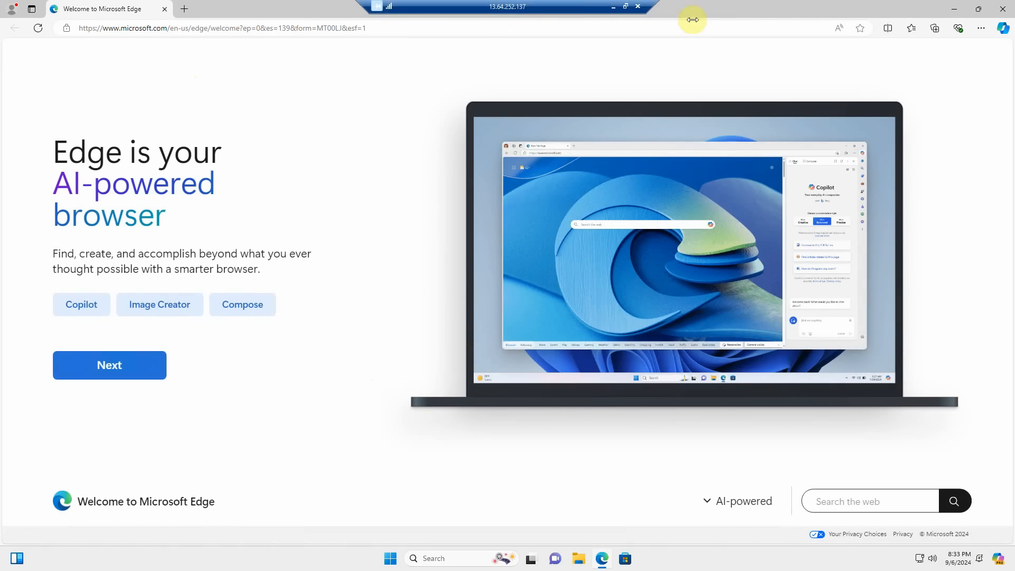
pyautogui.click(626, 6)
pyautogui.moveTo(572, 200); pyautogui.dragTo(614, 263)
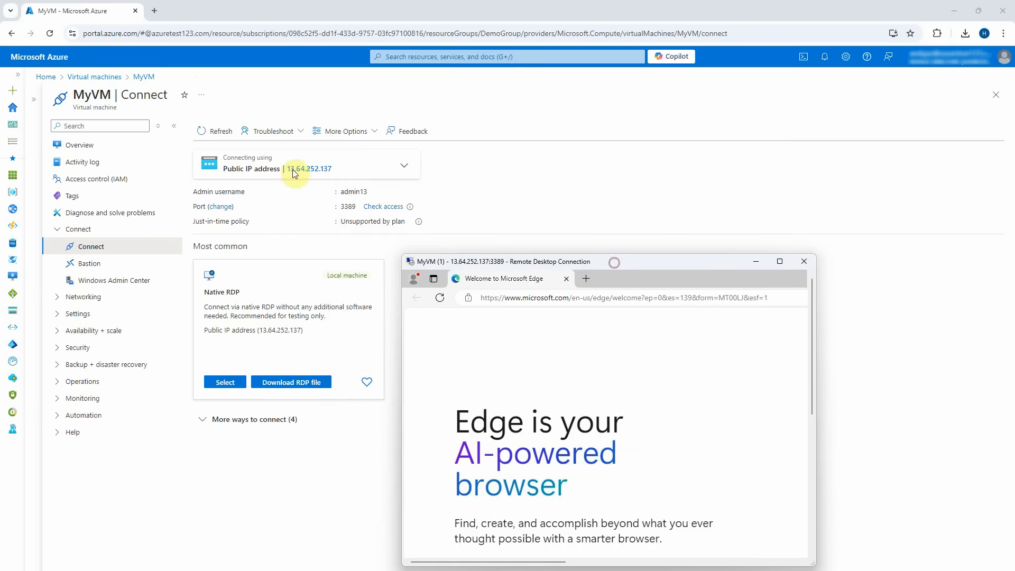
# Open MyAPP1318's default domain from the host, see Error 403 - Forbidden, and copy its URL.
pyautogui.click(45, 76)
pyautogui.click(377, 125)
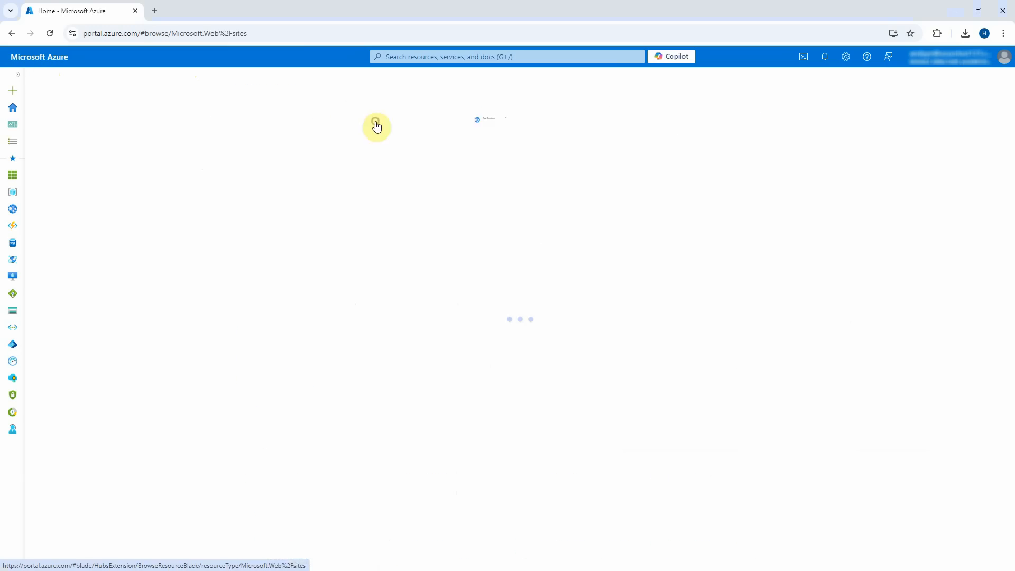
pyautogui.click(83, 230)
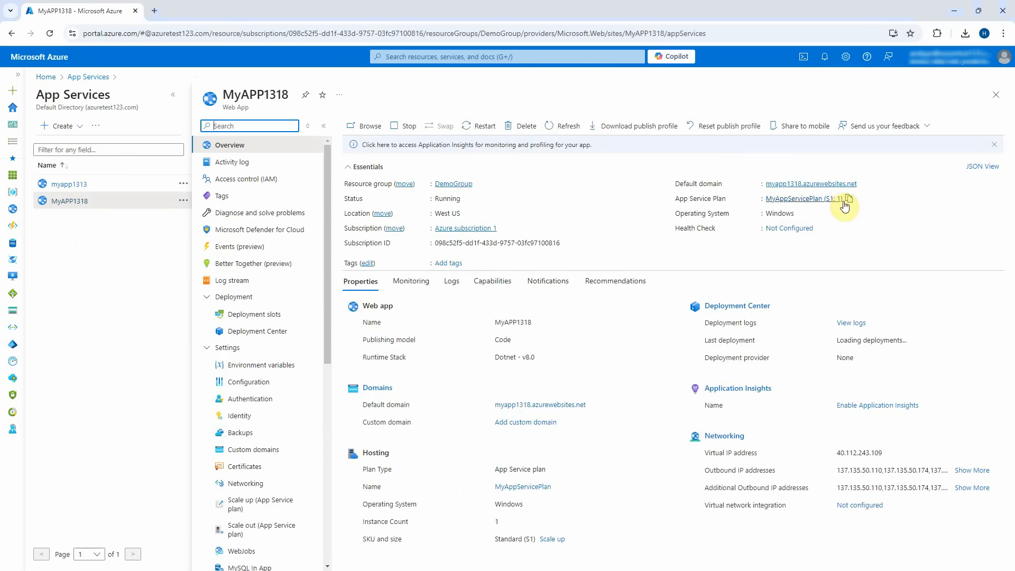
pyautogui.click(823, 184)
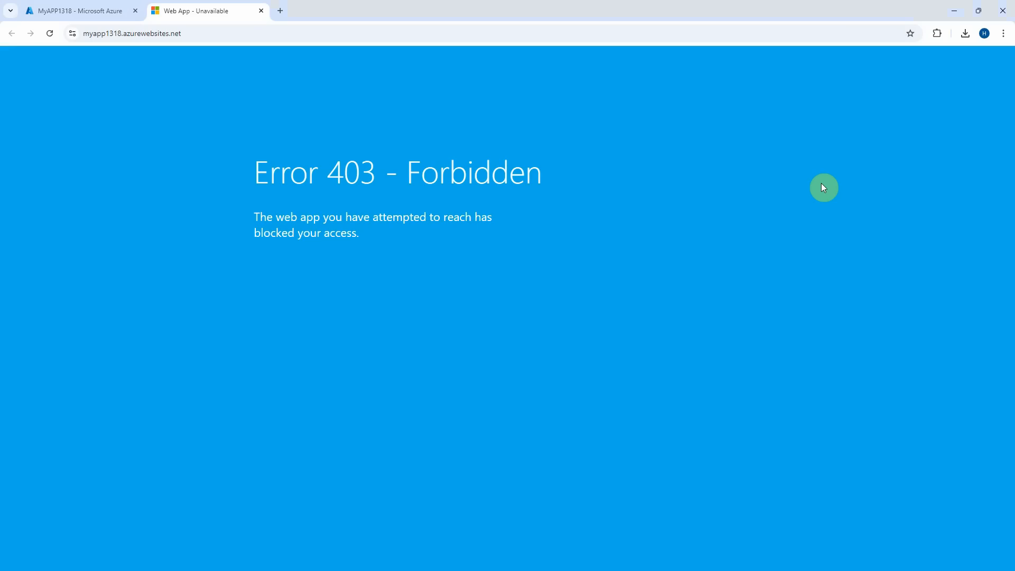
pyautogui.click(231, 32)
pyautogui.hotkey('ctrl', 'c')
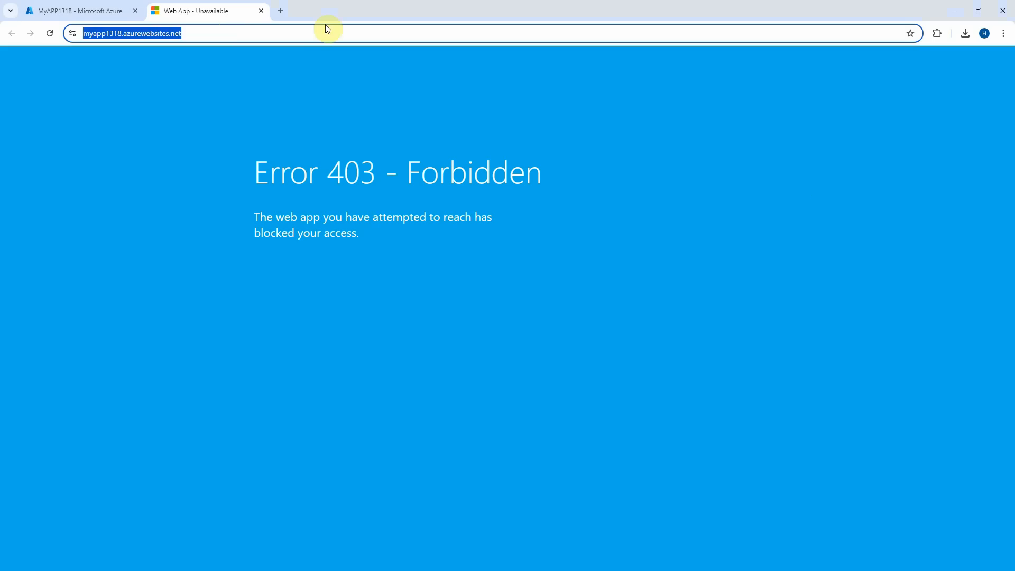
pyautogui.click(322, 570)
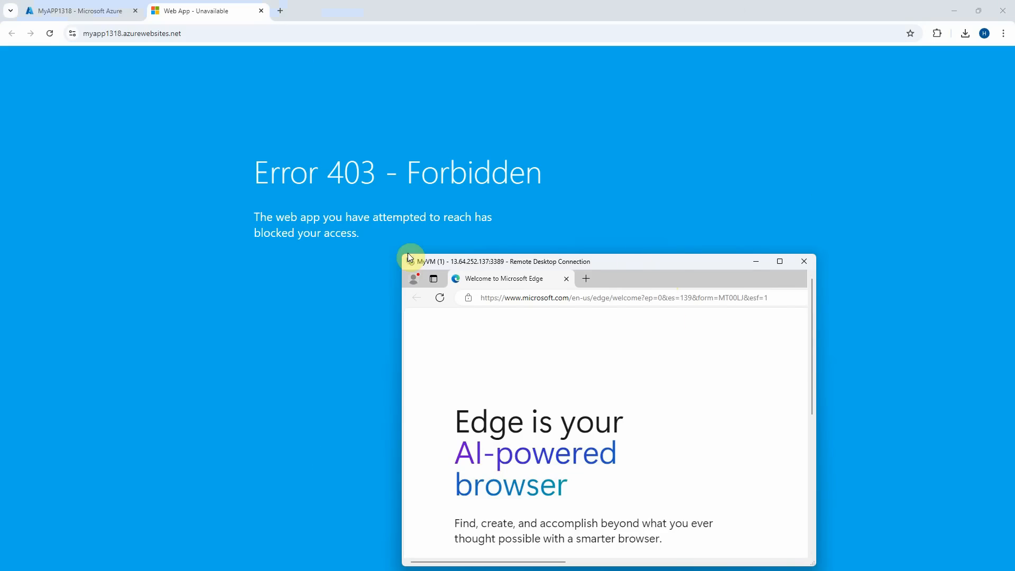
# Load myapp1318.azurewebsites.net in the VM's Edge and get the web app's running page.
pyautogui.moveTo(401, 254); pyautogui.dragTo(88, 120)
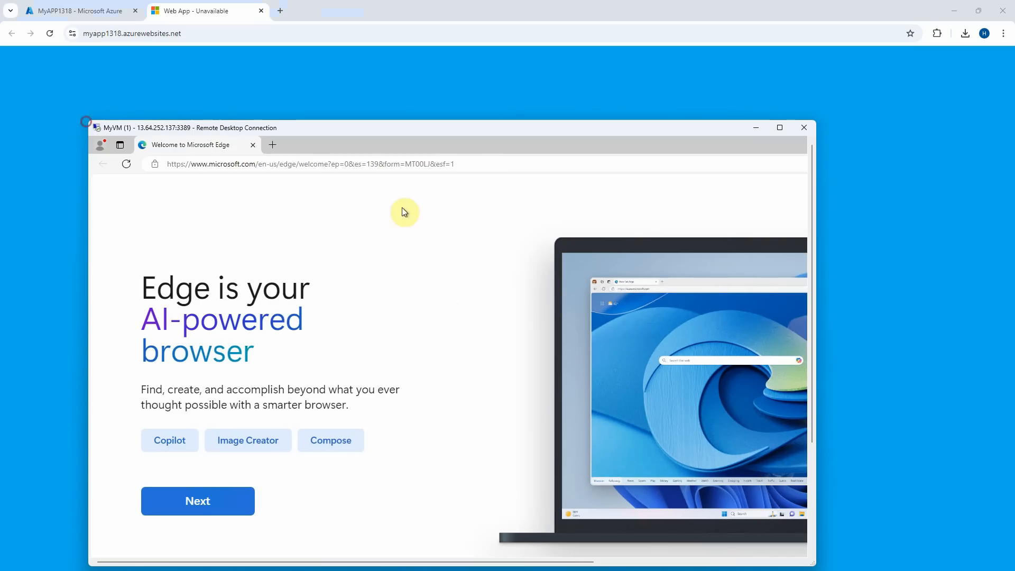
pyautogui.click(466, 165)
pyautogui.hotkey('ctrl', 'v')
pyautogui.press('Return')
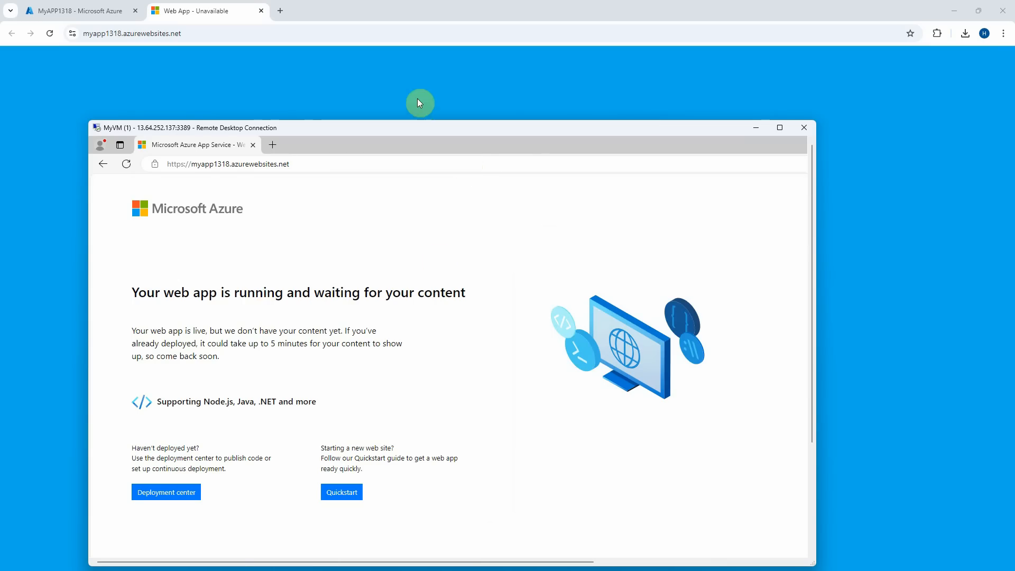
pyautogui.moveTo(399, 129); pyautogui.dragTo(607, 141)
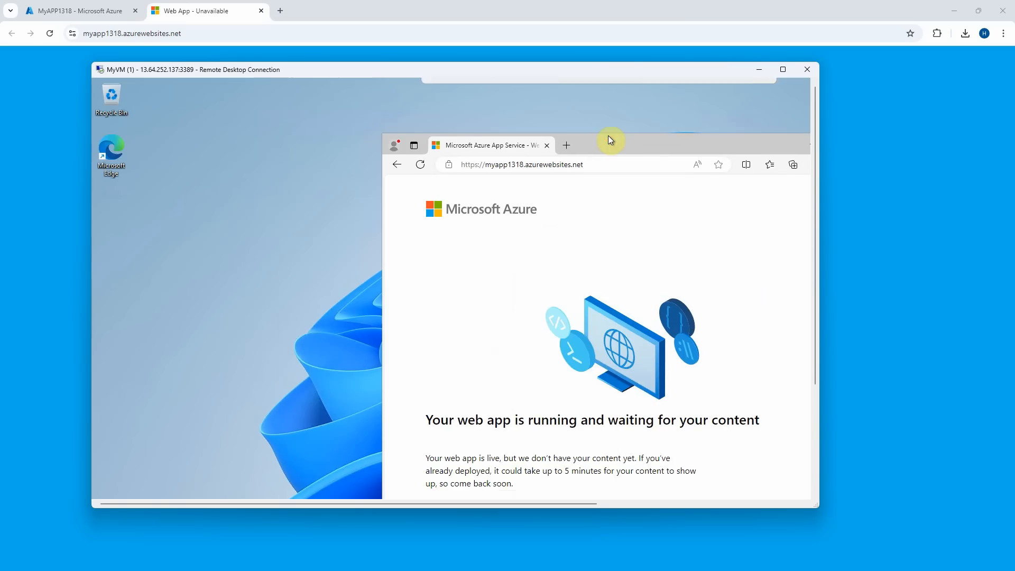
pyautogui.doubleClick(372, 78)
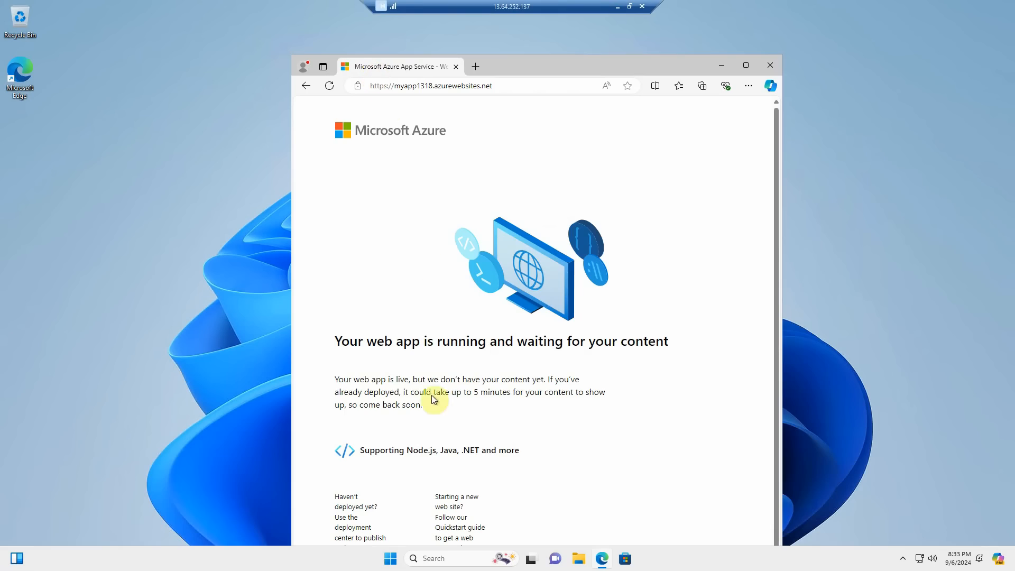
pyautogui.click(429, 558)
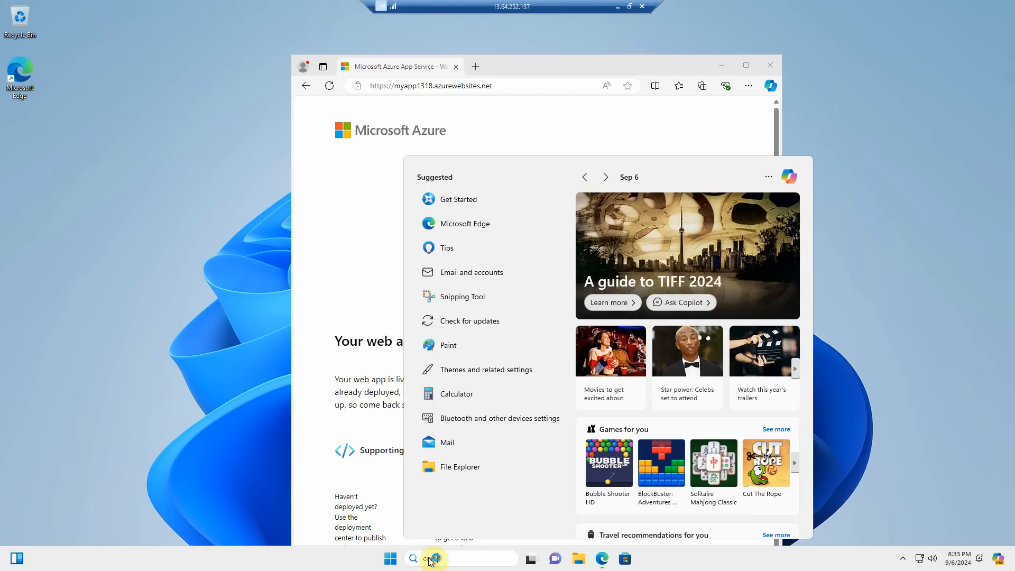
# Open Command Prompt on MyVM and ping myapp1318.azurewebsites.net, resolving via privatelink to 10.0.0.12.
pyautogui.write('com')
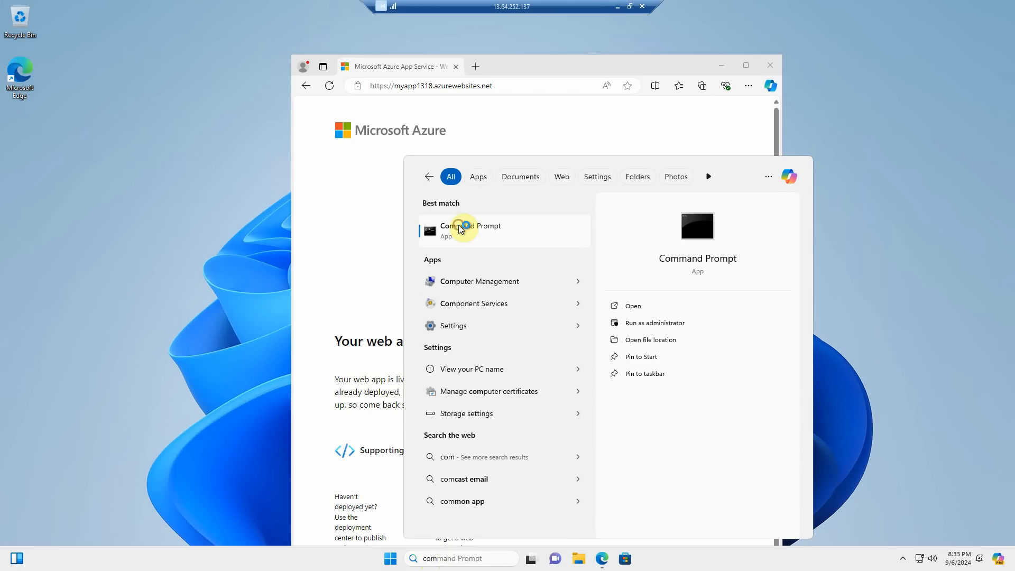
pyautogui.click(459, 224)
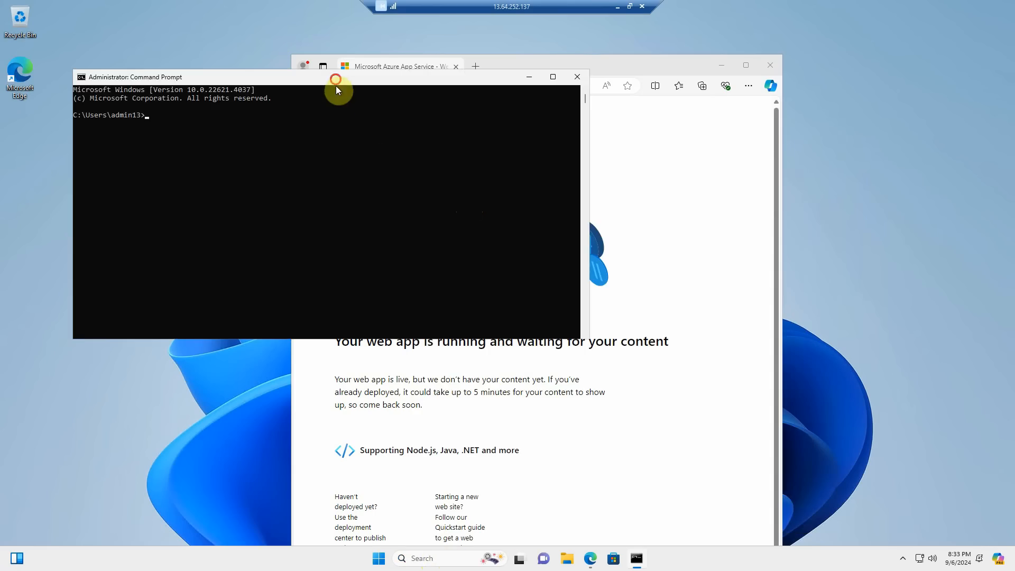
pyautogui.moveTo(335, 86); pyautogui.dragTo(452, 239)
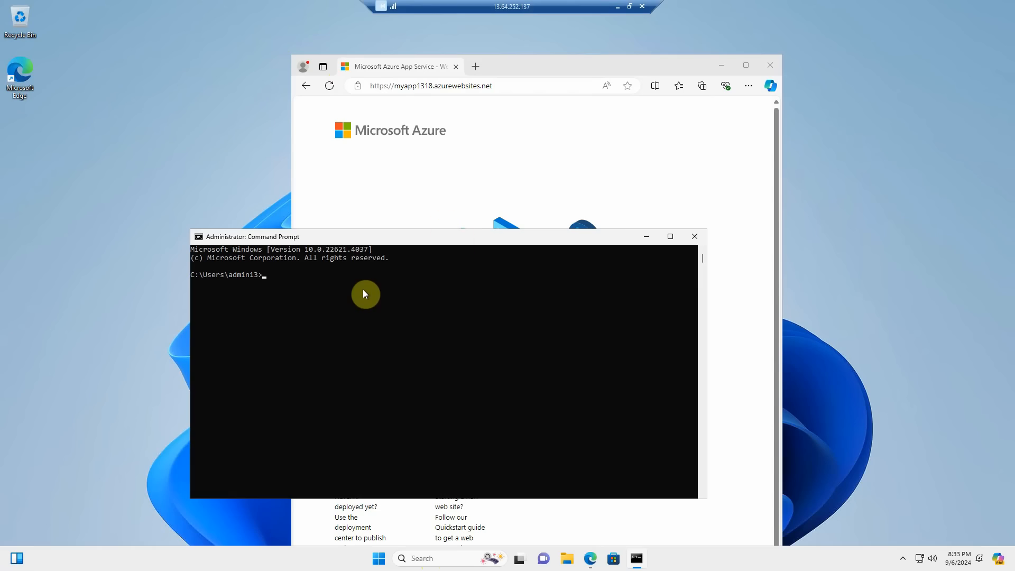
pyautogui.write('ping')
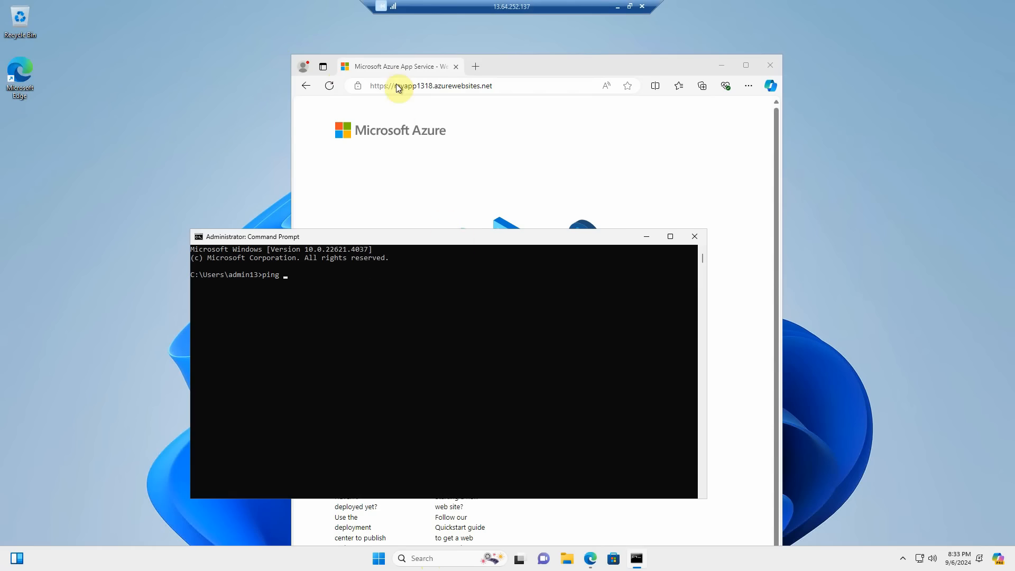
pyautogui.moveTo(394, 86); pyautogui.dragTo(494, 87)
pyautogui.click(248, 352)
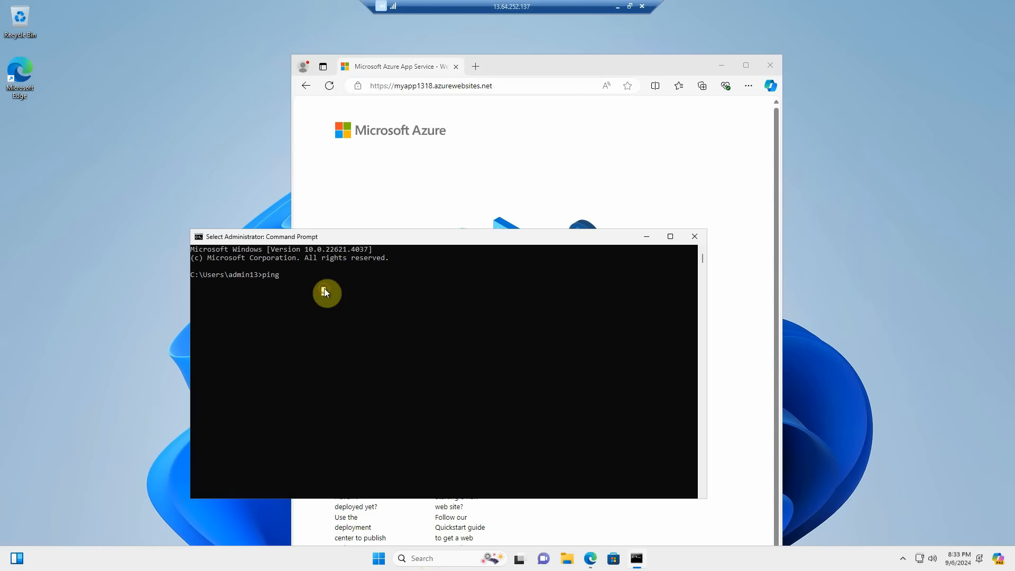
pyautogui.write('myapp1318.azurewebsites.net')
pyautogui.press('Return')
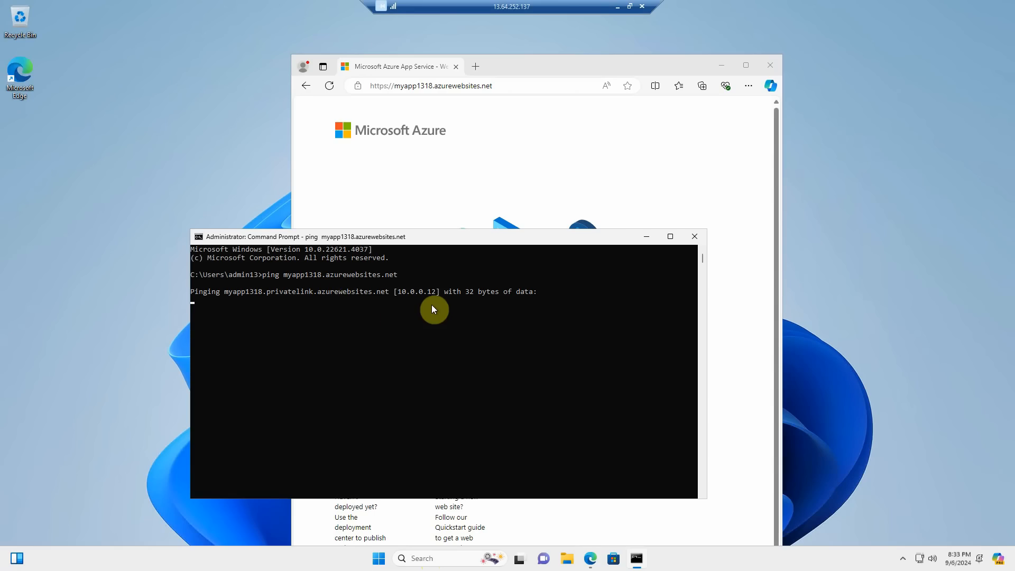
pyautogui.moveTo(531, 5); pyautogui.dragTo(629, 133)
# View MyAPP1318's Networking settings and its inbound address 10.0.0.12.
pyautogui.click(48, 10)
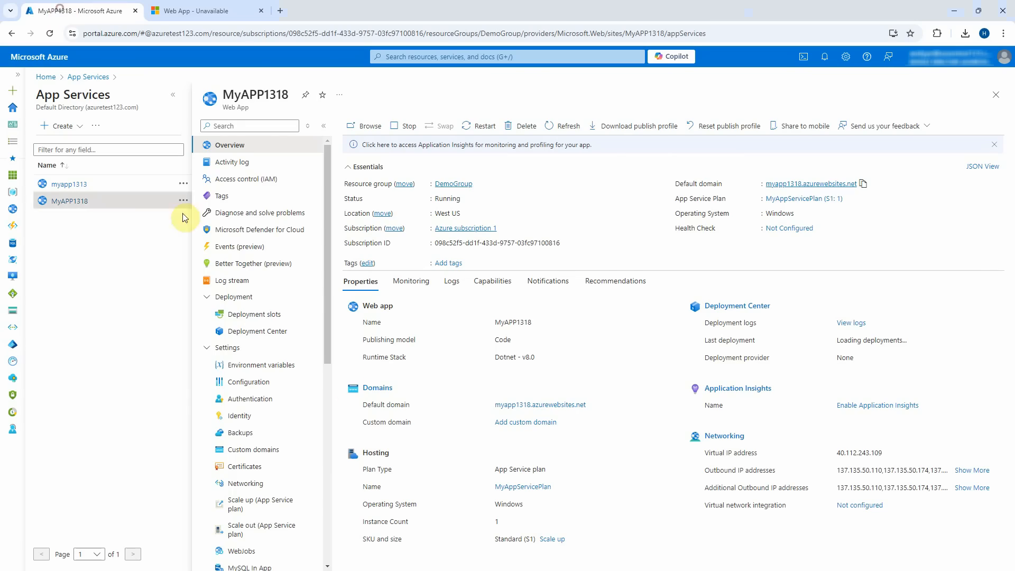
pyautogui.scroll(-1, 299, 401)
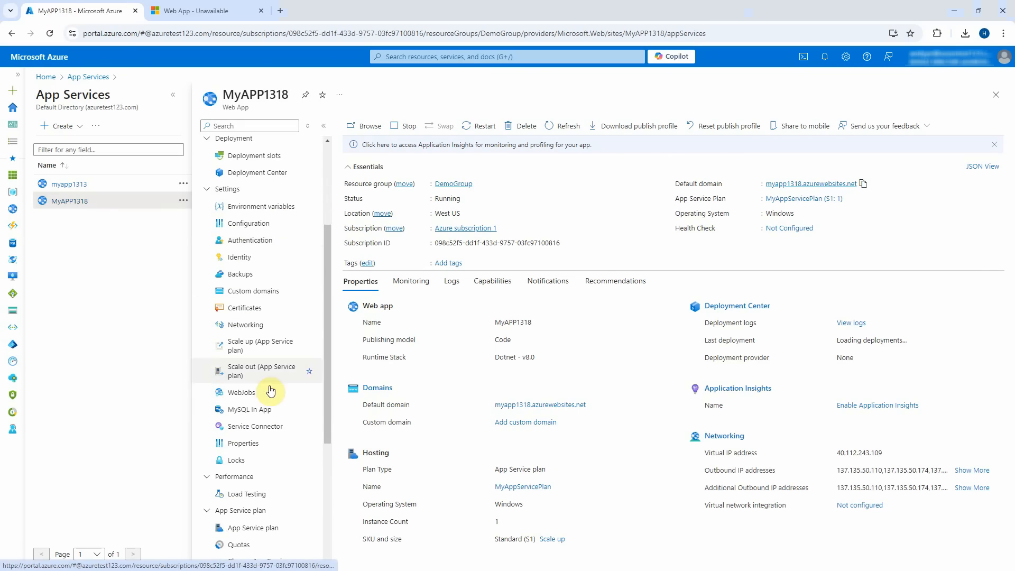
pyautogui.click(254, 324)
pyautogui.click(173, 94)
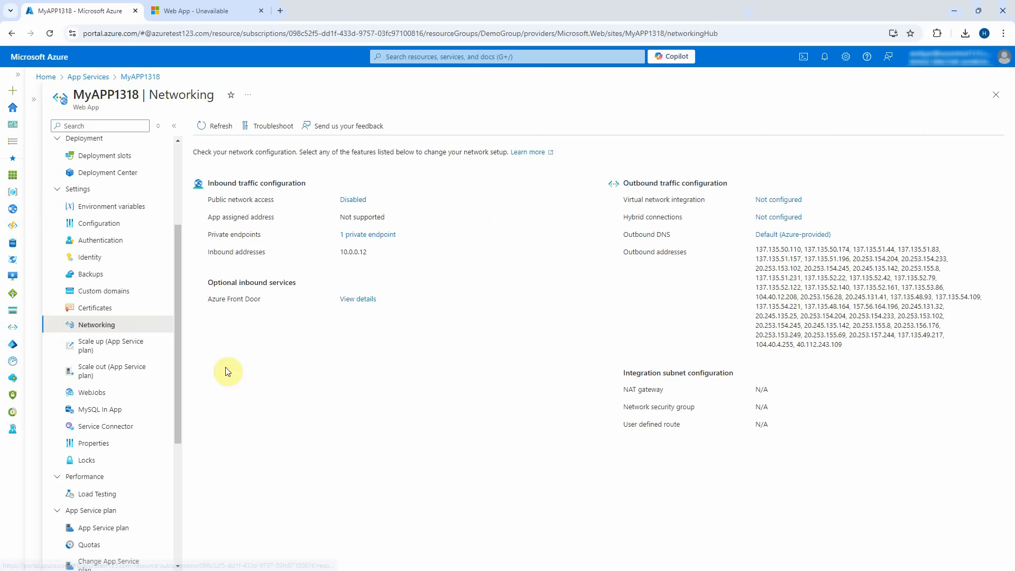
pyautogui.moveTo(338, 252); pyautogui.dragTo(372, 253)
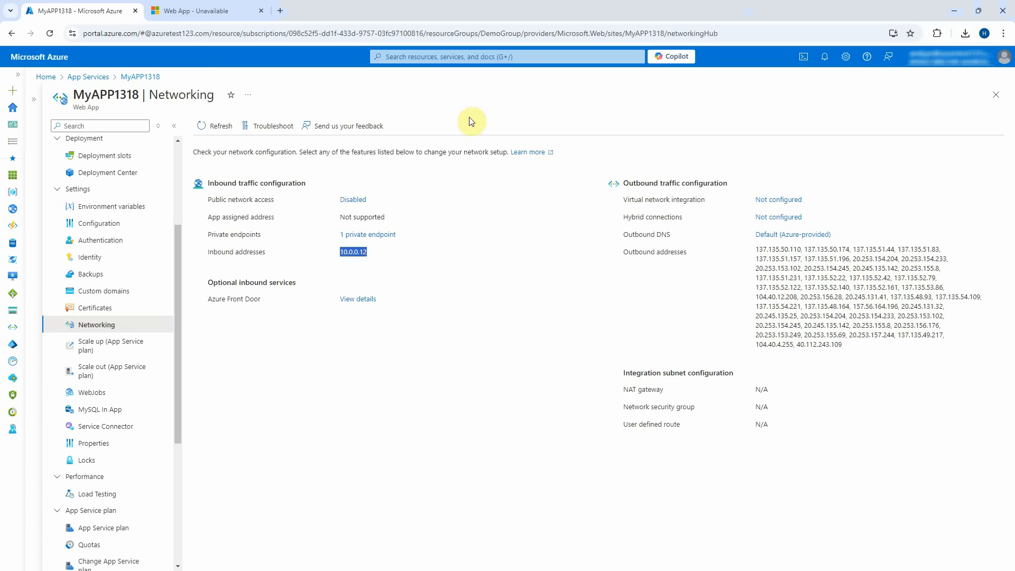
# Open Private DNS zones > privatelink.azurewebsites.net recordsets, where myapp1318 points to 10.0.0.12.
pyautogui.click(424, 57)
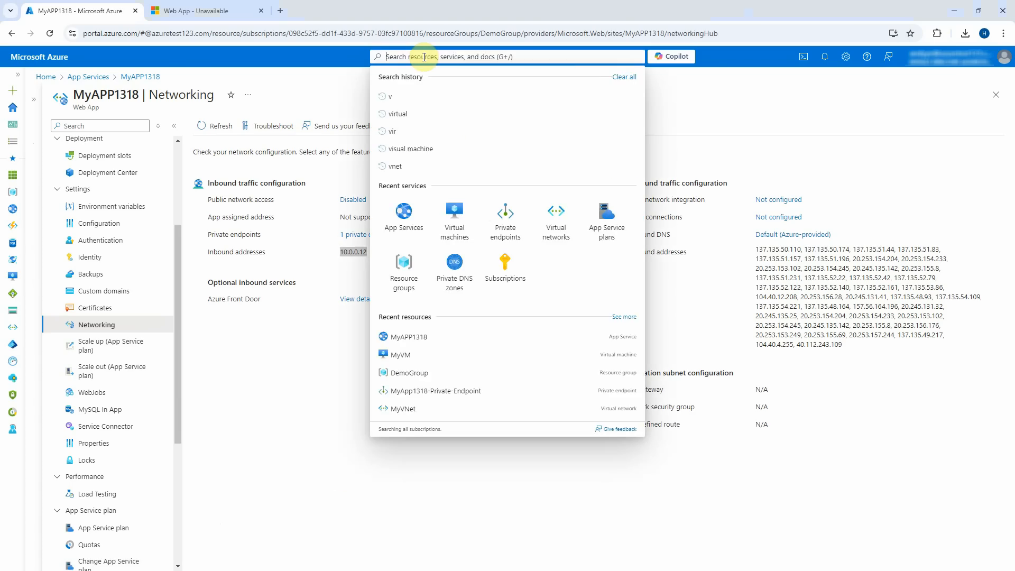
pyautogui.write('private')
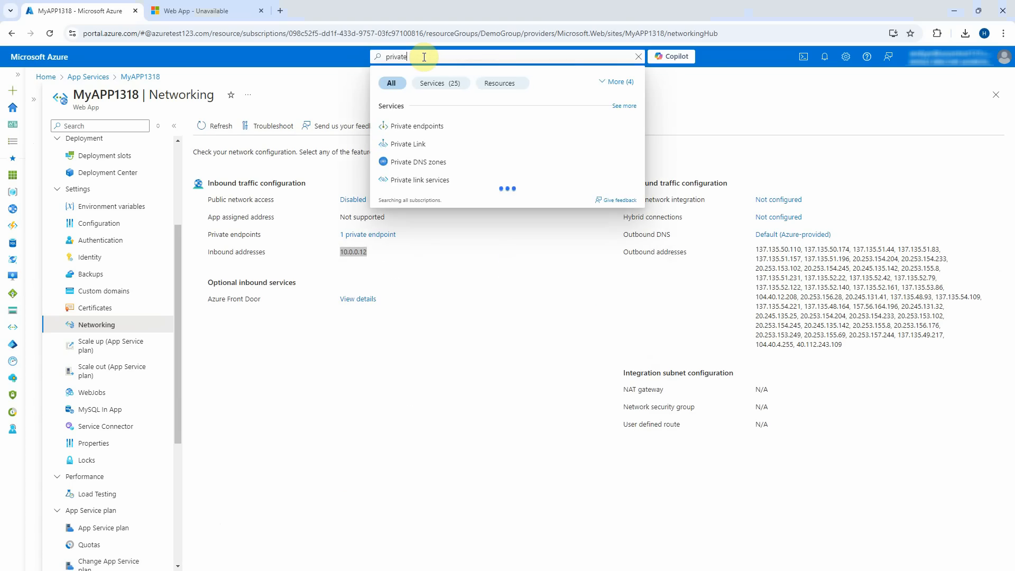
pyautogui.click(404, 162)
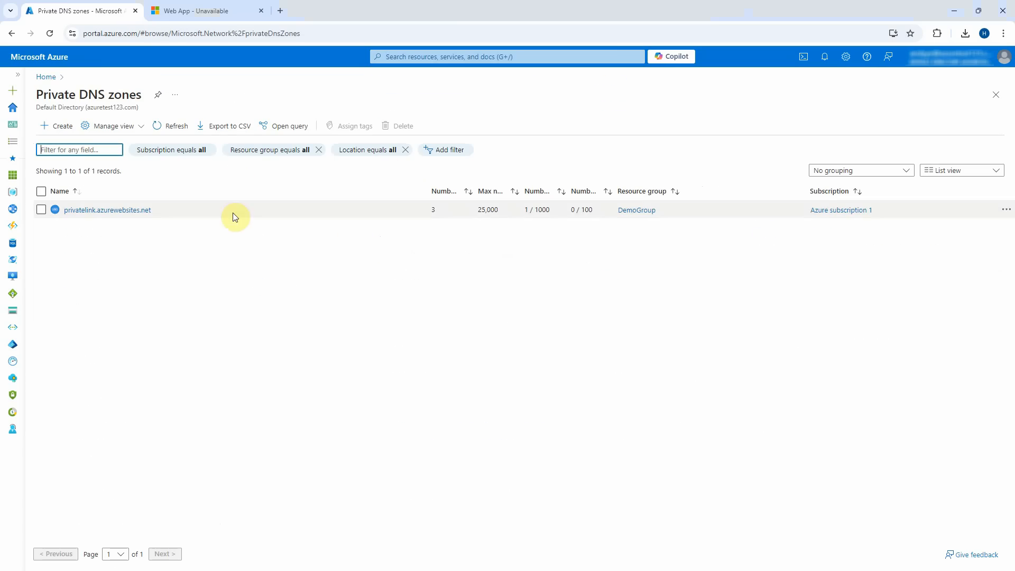
pyautogui.click(102, 214)
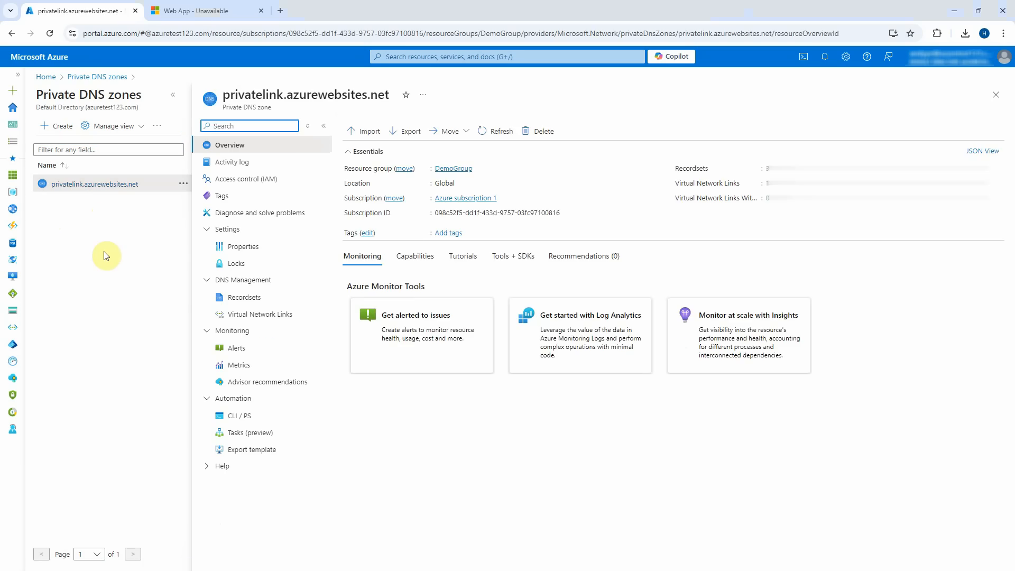
pyautogui.click(239, 296)
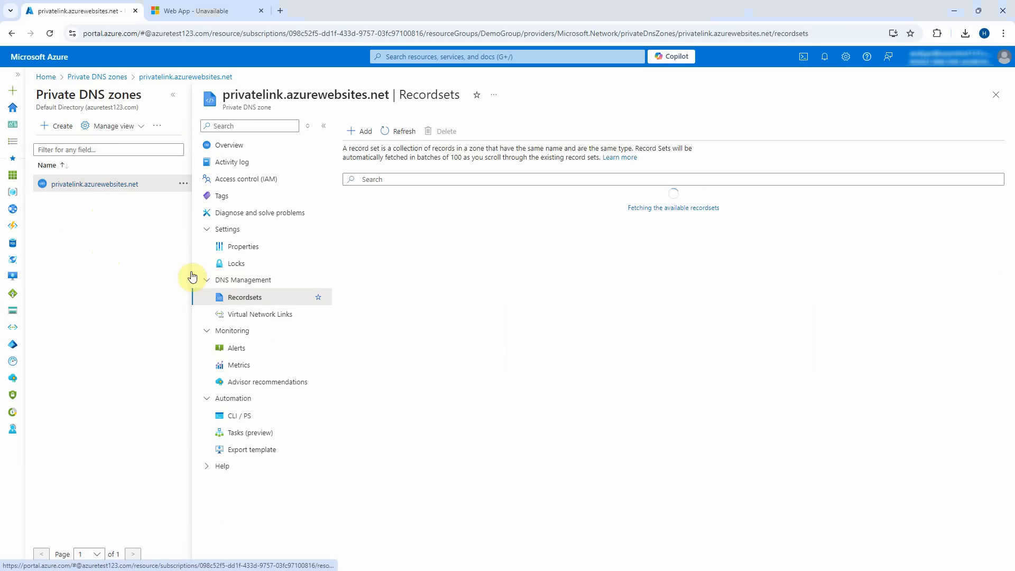
pyautogui.click(177, 100)
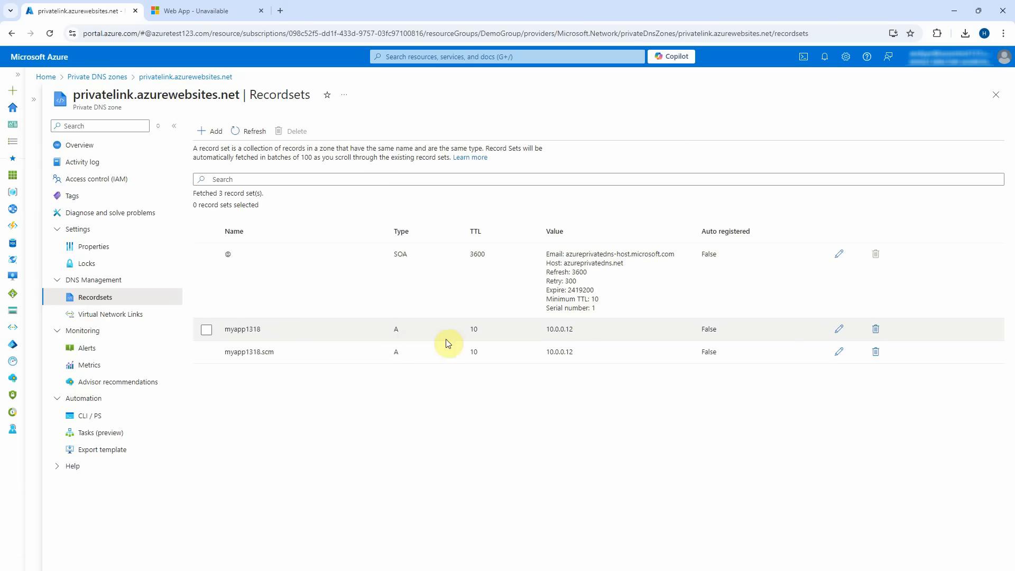
pyautogui.doubleClick(575, 330)
# Bring the VM's Command Prompt forward and stop the running ping to show its statistics.
pyautogui.hotkey('alt', 'Tab')
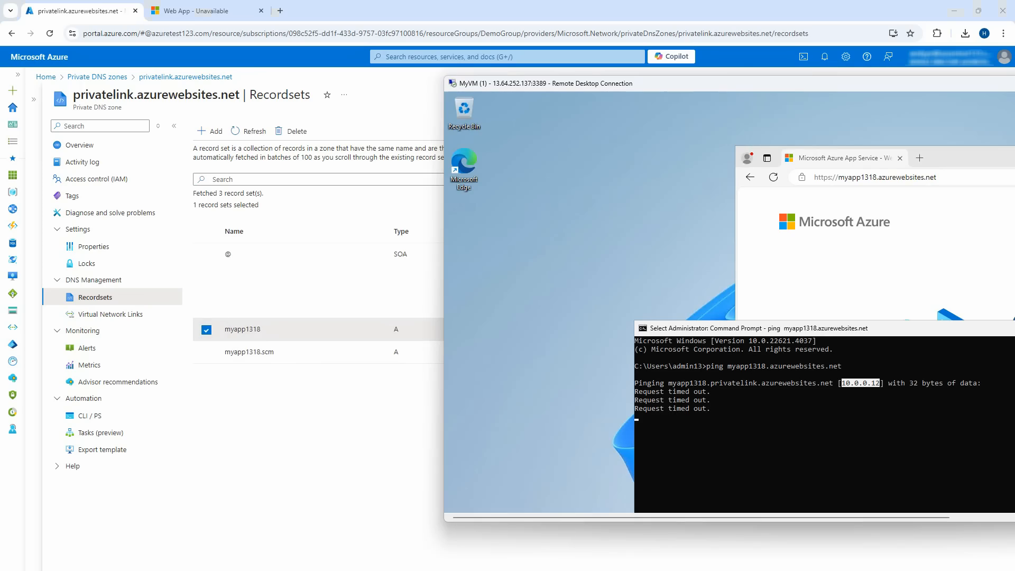
pyautogui.moveTo(818, 88); pyautogui.dragTo(783, 89)
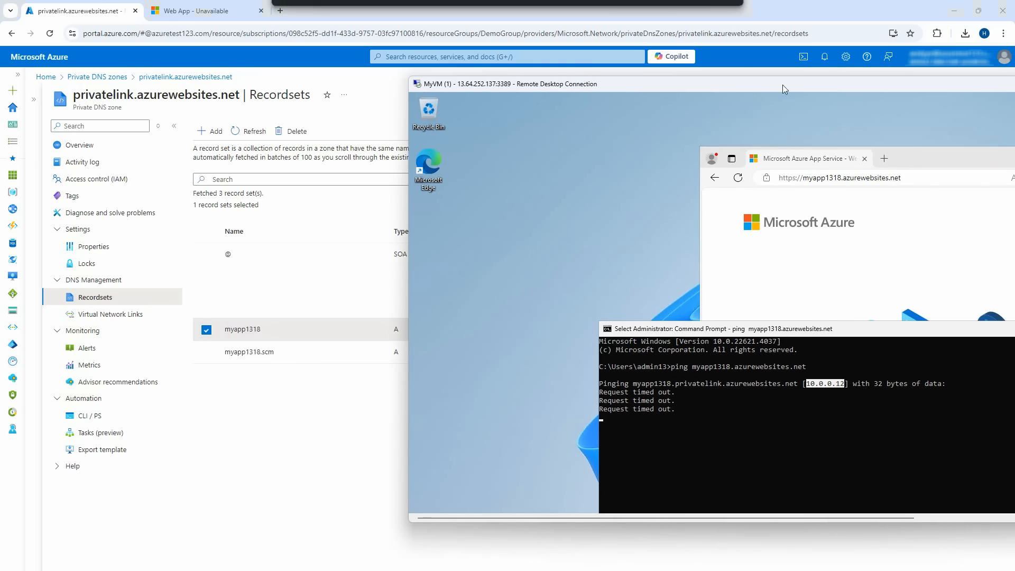
pyautogui.moveTo(812, 331); pyautogui.dragTo(800, 324)
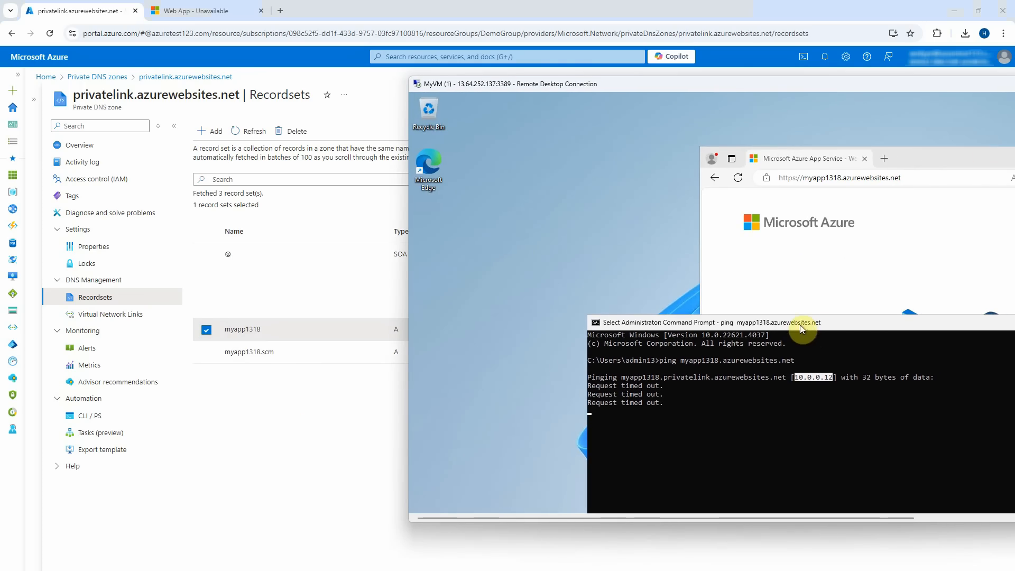
pyautogui.click(784, 393)
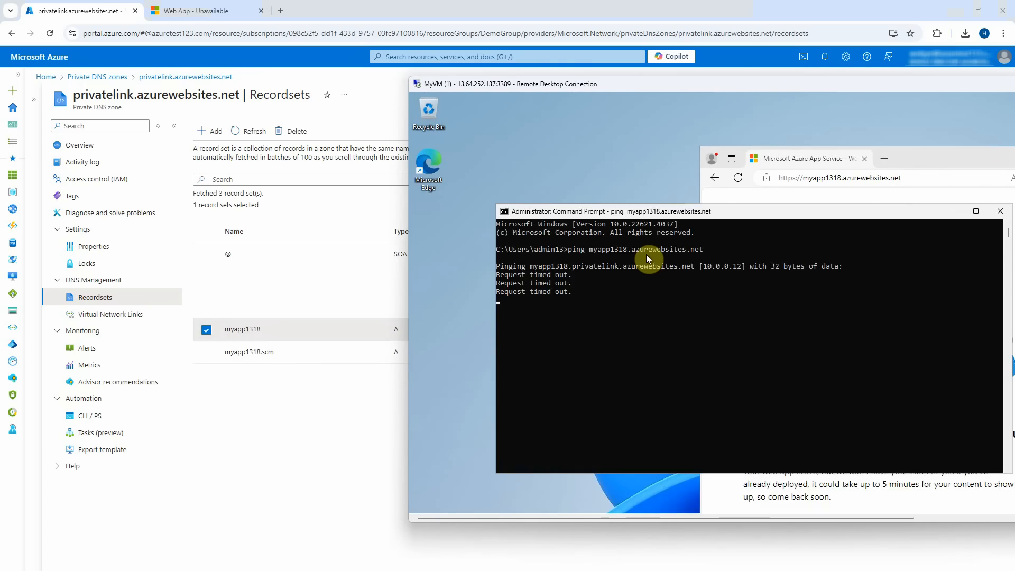
pyautogui.press('Return')
pyautogui.press('Return')
pyautogui.press('Return')
pyautogui.press('Return')
# Run nslookup myapp1318.privatelink.azurewebsites.net, resolving to 10.0.0.12 via DNS server 168.63.129.16.
pyautogui.write('ns')
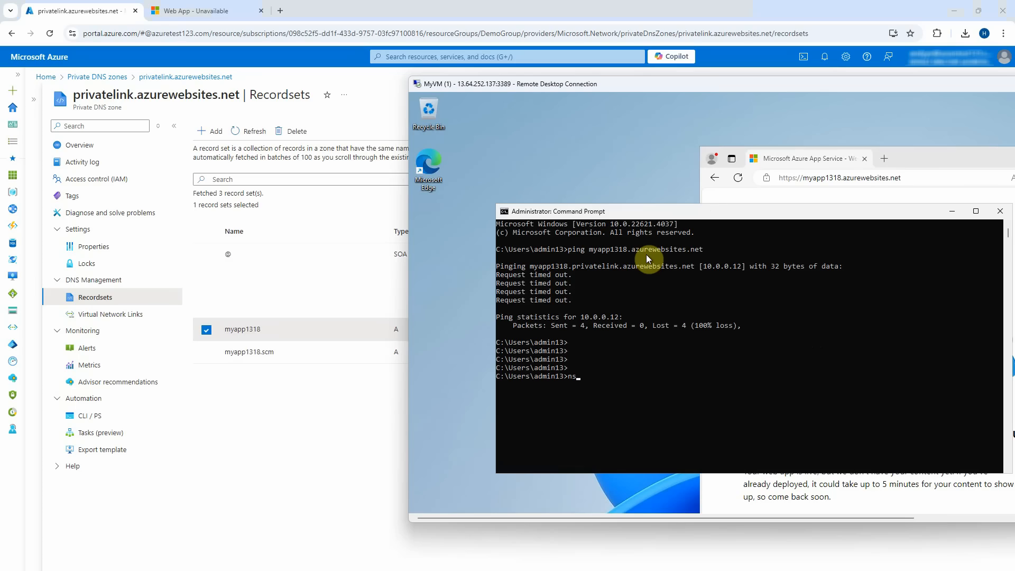
pyautogui.write('lookup')
pyautogui.moveTo(528, 264); pyautogui.dragTo(665, 269)
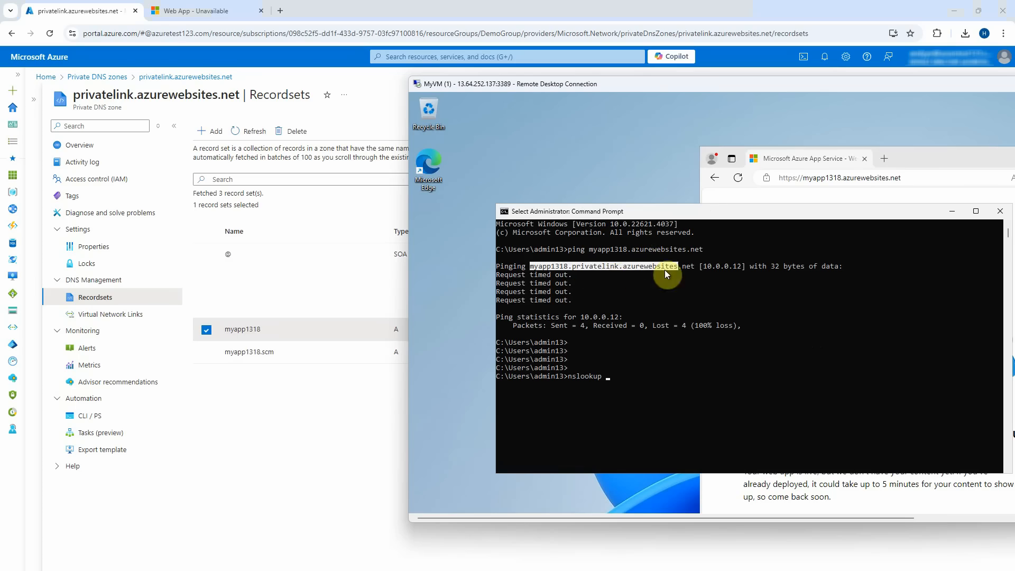
pyautogui.rightClick(692, 267)
pyautogui.rightClick(653, 374)
pyautogui.press('Return')
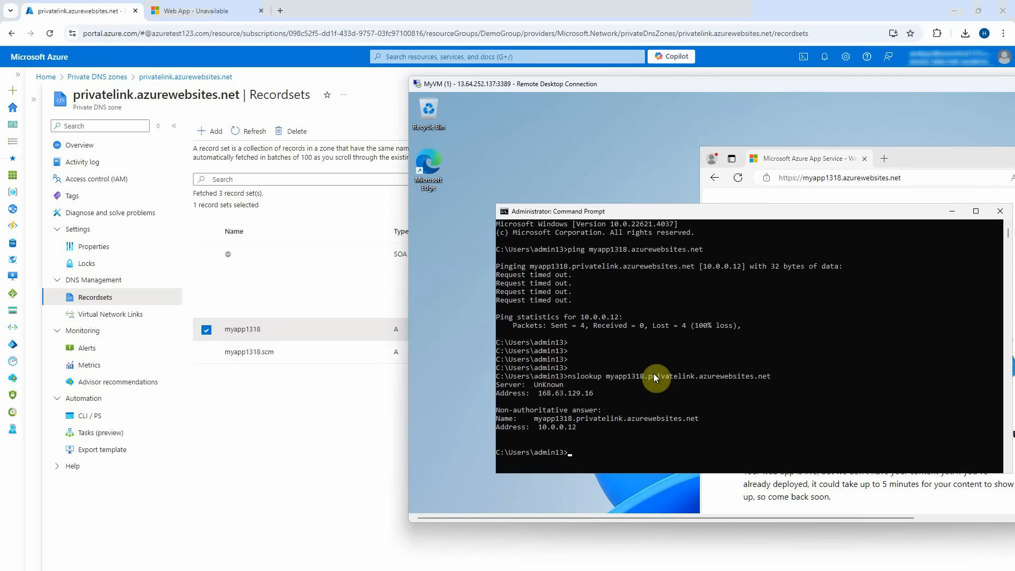
pyautogui.moveTo(534, 393); pyautogui.dragTo(592, 395)
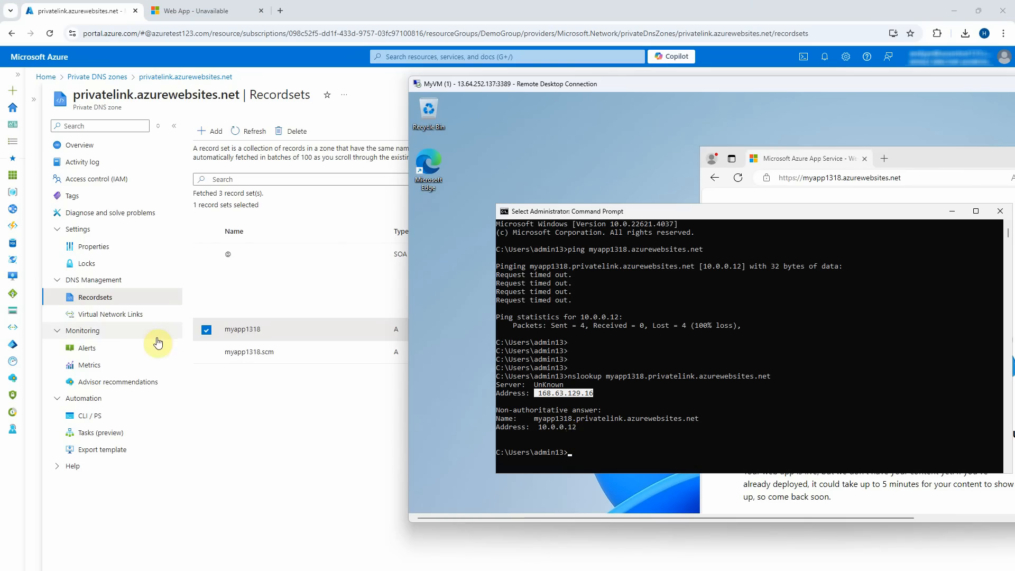
# Delete the MyVNet link (mc6jy34x3vdgk) from the privatelink.azurewebsites.net zone's Virtual Network Links.
pyautogui.click(111, 315)
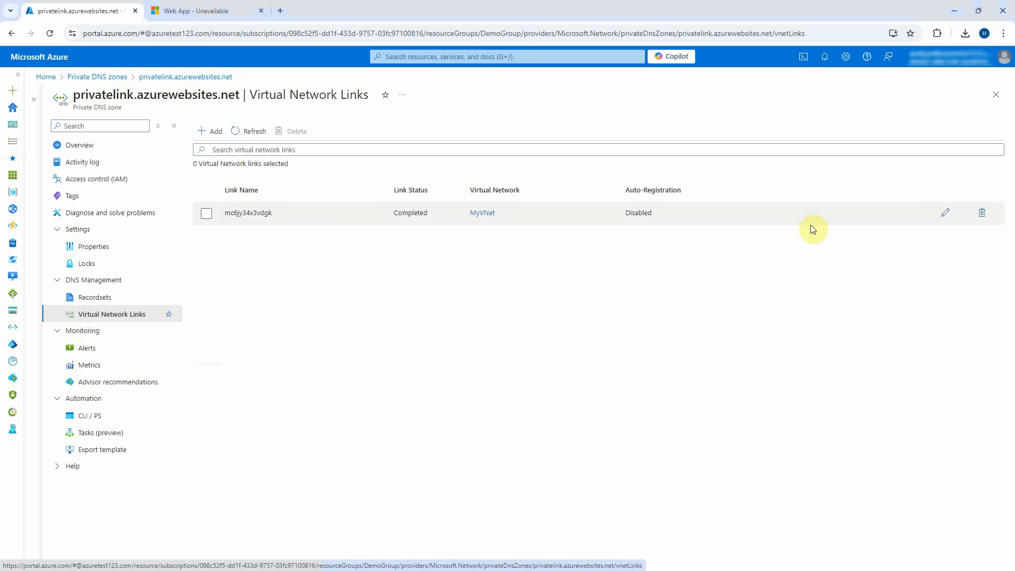
pyautogui.click(982, 213)
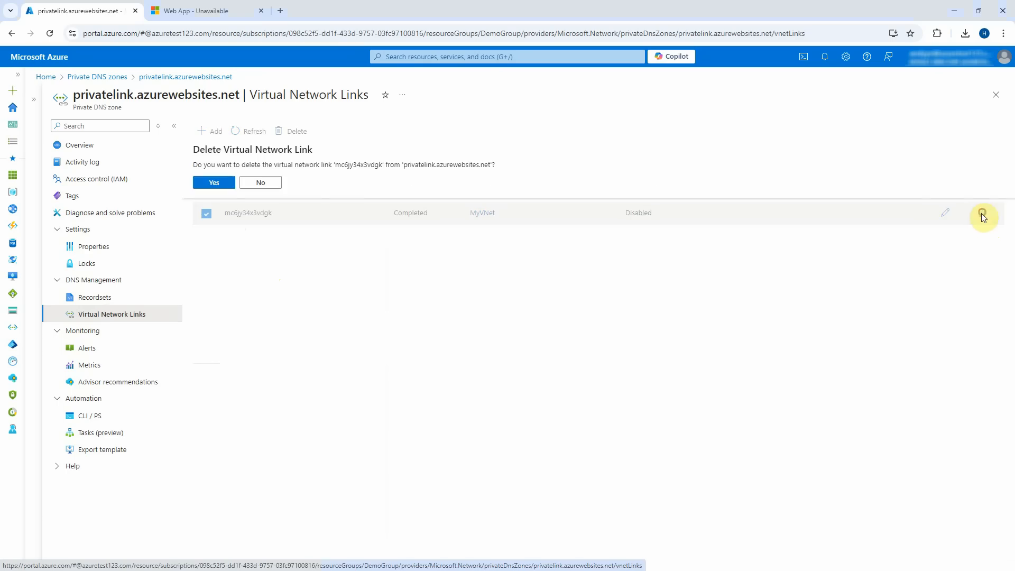
pyautogui.click(217, 183)
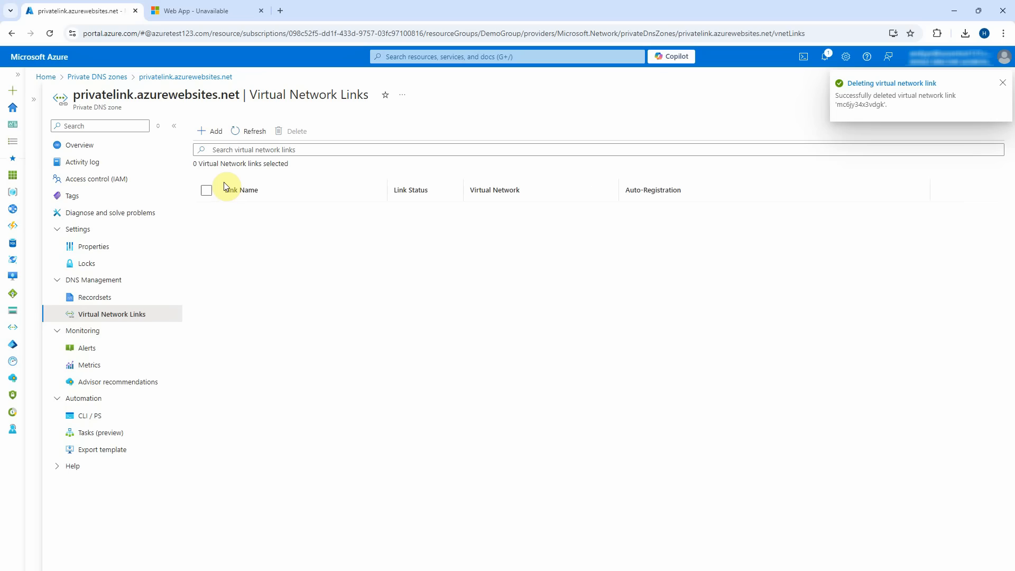
# Reload the web app in the VM's Edge, now showing Error 403 - Forbidden, and rerun the ping.
pyautogui.hotkey('alt', 'Tab')
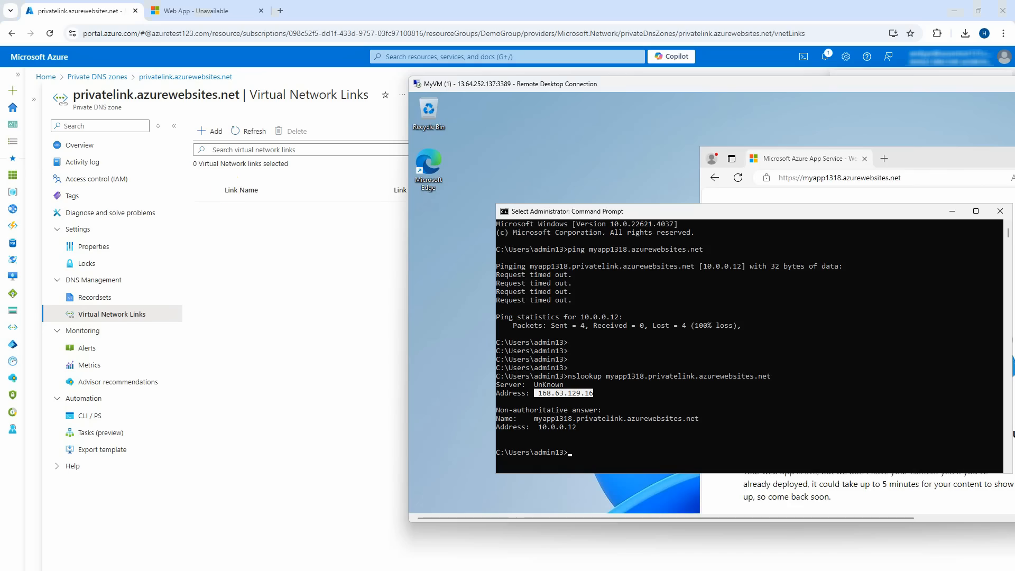
pyautogui.moveTo(931, 156); pyautogui.dragTo(839, 137)
pyautogui.click(646, 154)
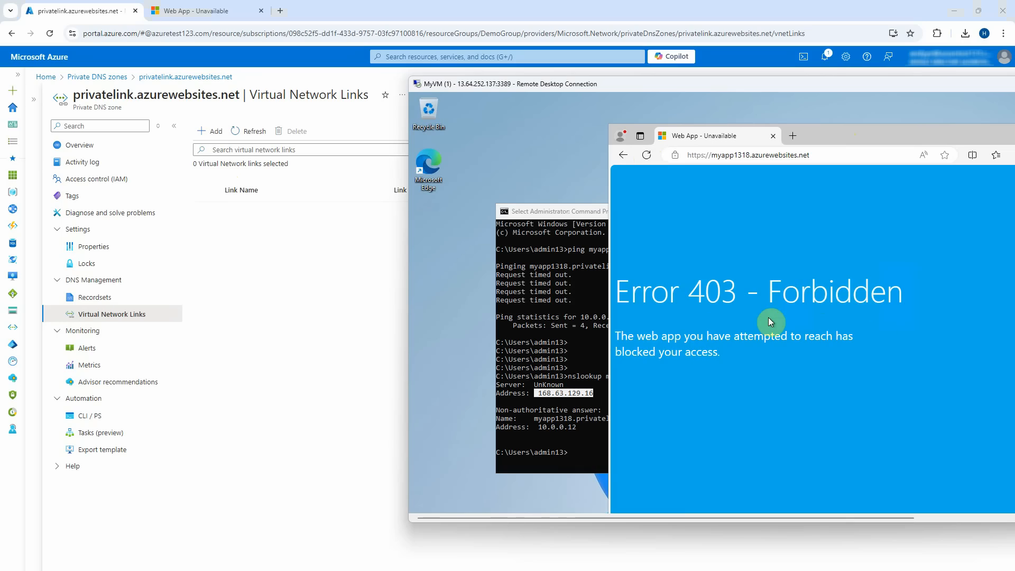
pyautogui.click(552, 325)
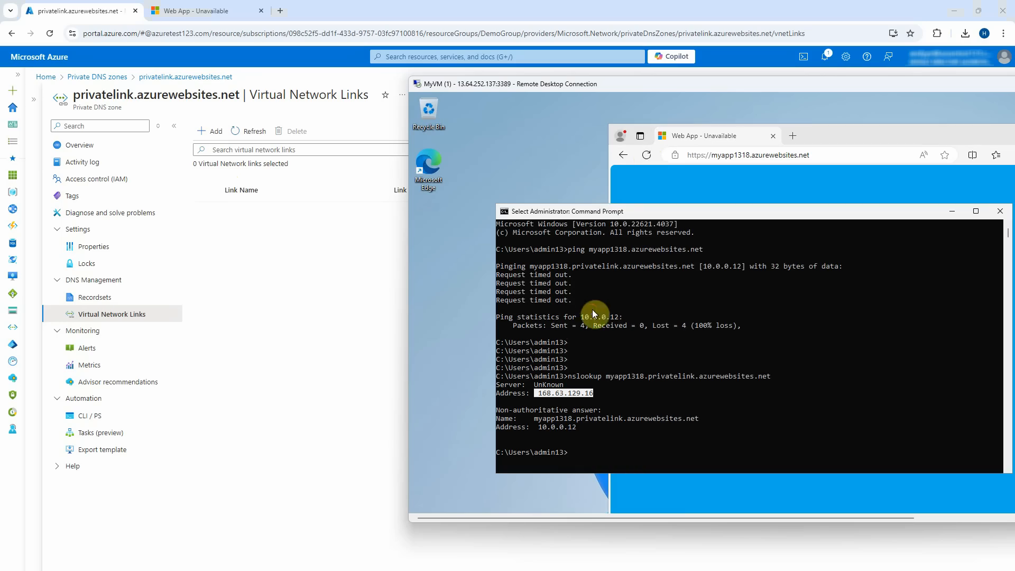
pyautogui.press('Up')
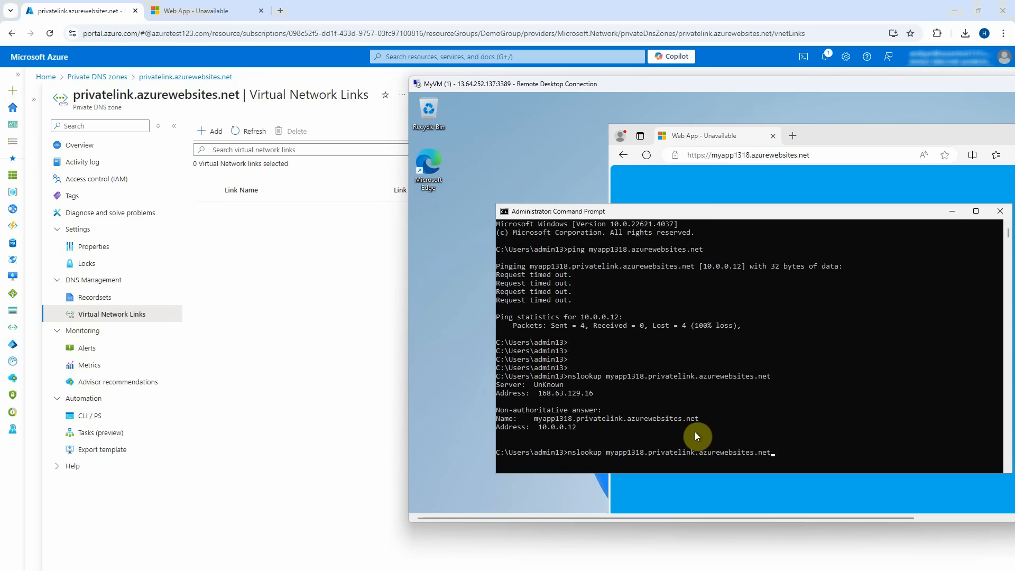
pyautogui.press('Up')
pyautogui.press('Return')
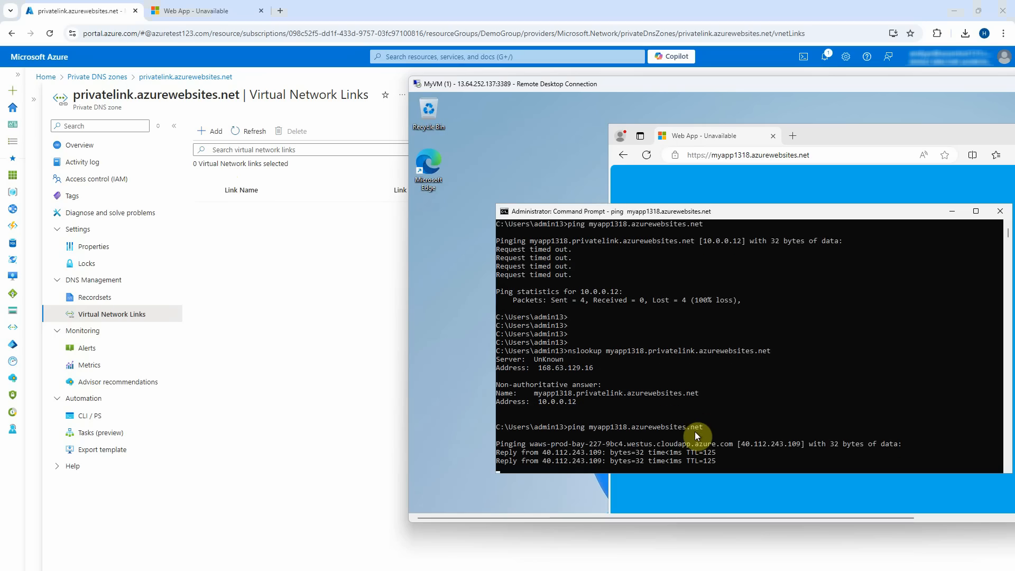
# Rerun the privatelink nslookup, which now resolves to public address 40.112.243.109.
pyautogui.moveTo(733, 442); pyautogui.dragTo(796, 432)
pyautogui.click(739, 432)
pyautogui.click(743, 436)
pyautogui.scroll(-2, 712, 396)
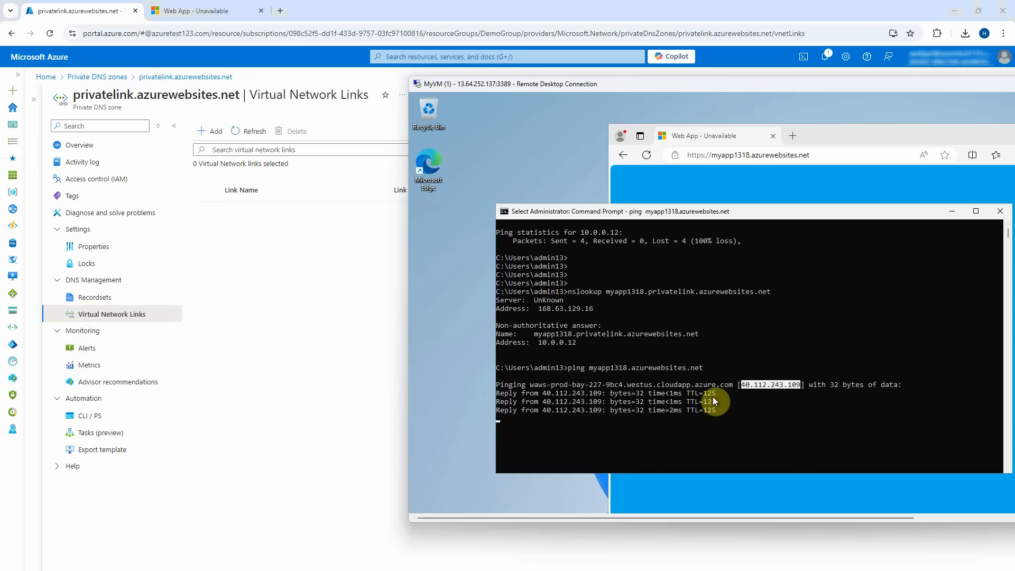
pyautogui.press('Return')
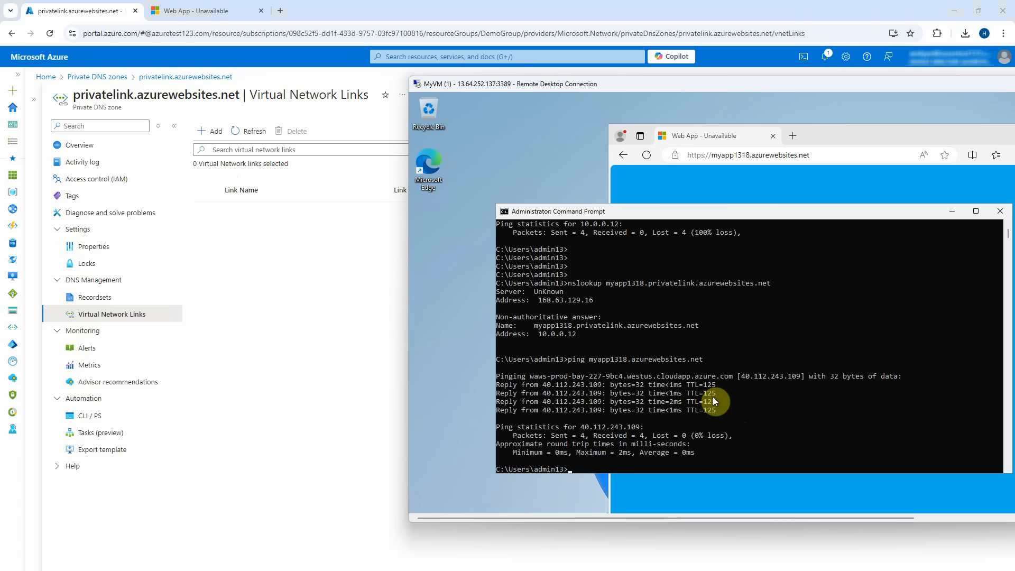
pyautogui.press('Up')
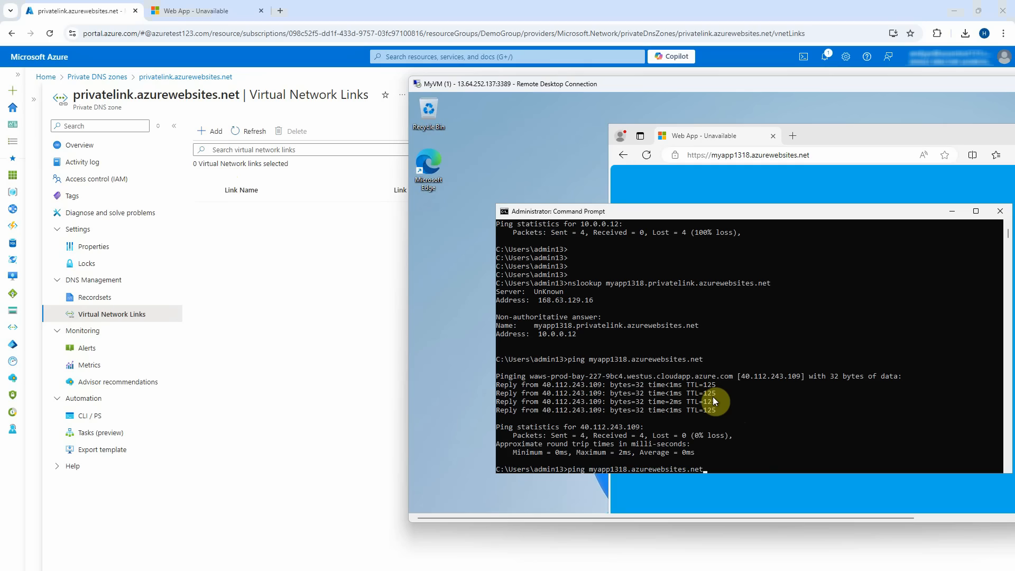
pyautogui.press('Up')
pyautogui.press('Return')
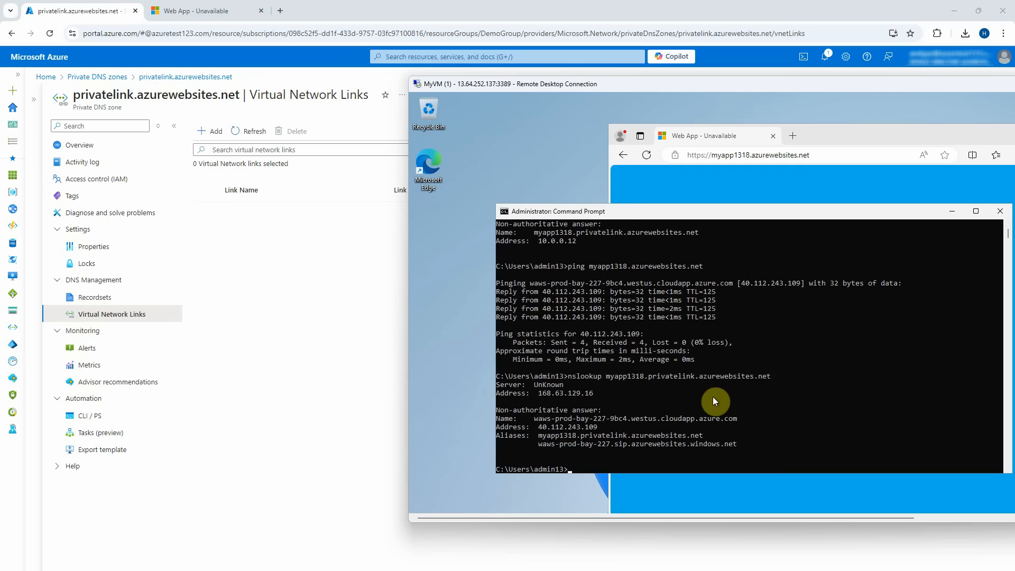
pyautogui.moveTo(593, 393); pyautogui.dragTo(539, 393)
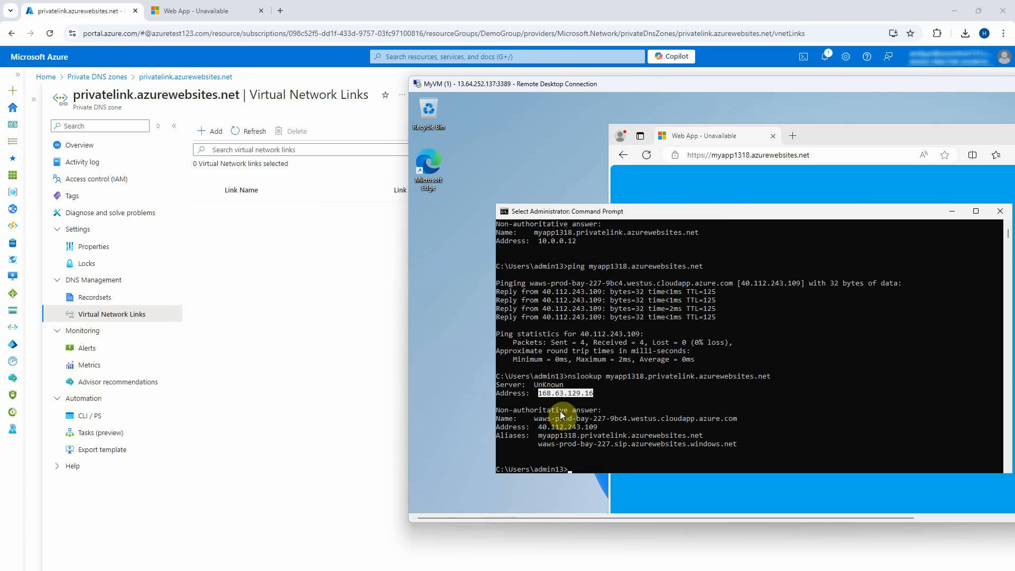
# Add virtual network link MyVNL connecting the privatelink.azurewebsites.net zone to MyVNet (DemoGroup).
pyautogui.click(356, 327)
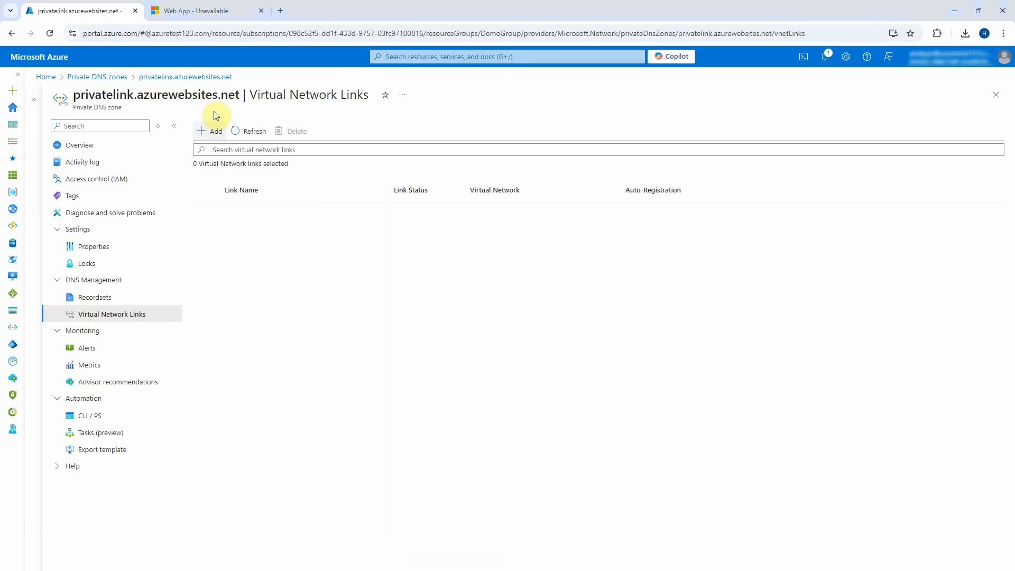
pyautogui.click(221, 135)
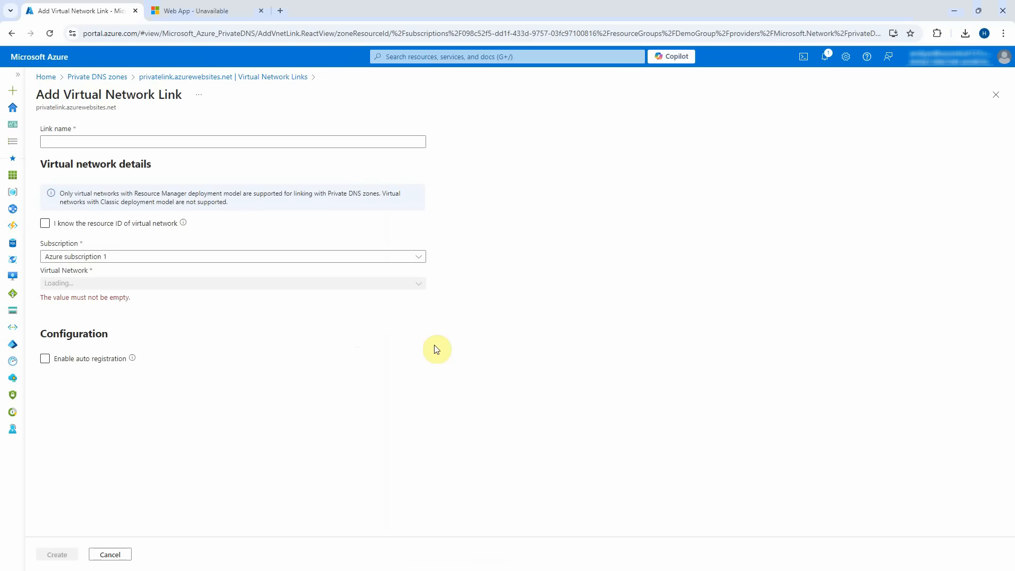
pyautogui.click(107, 145)
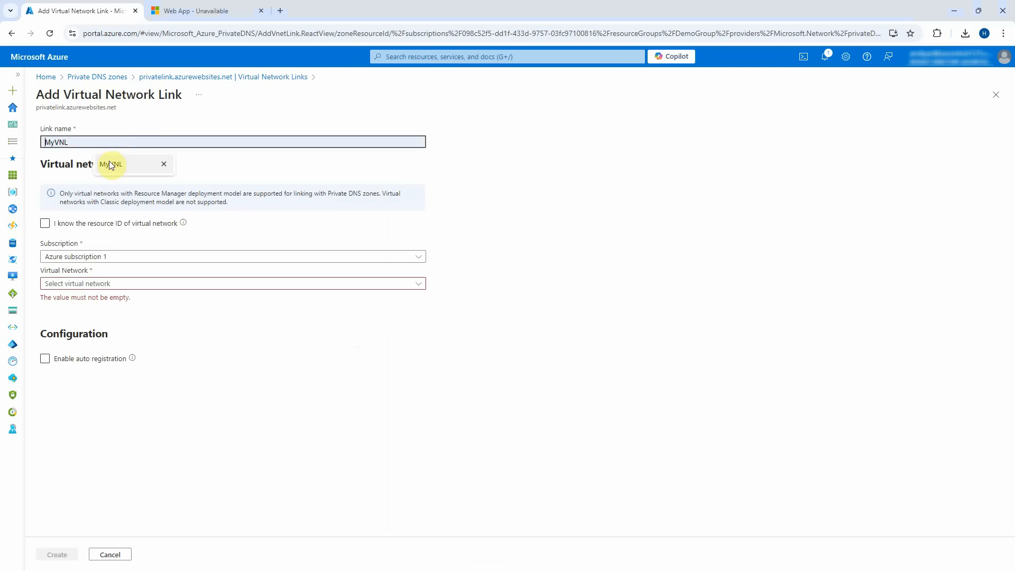
pyautogui.click(110, 164)
pyautogui.click(145, 284)
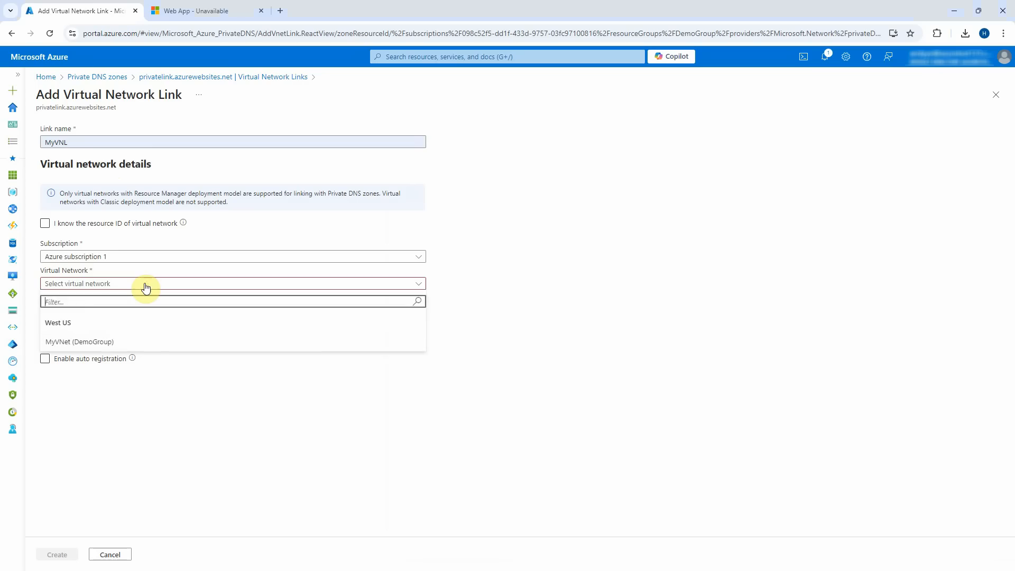
pyautogui.click(138, 342)
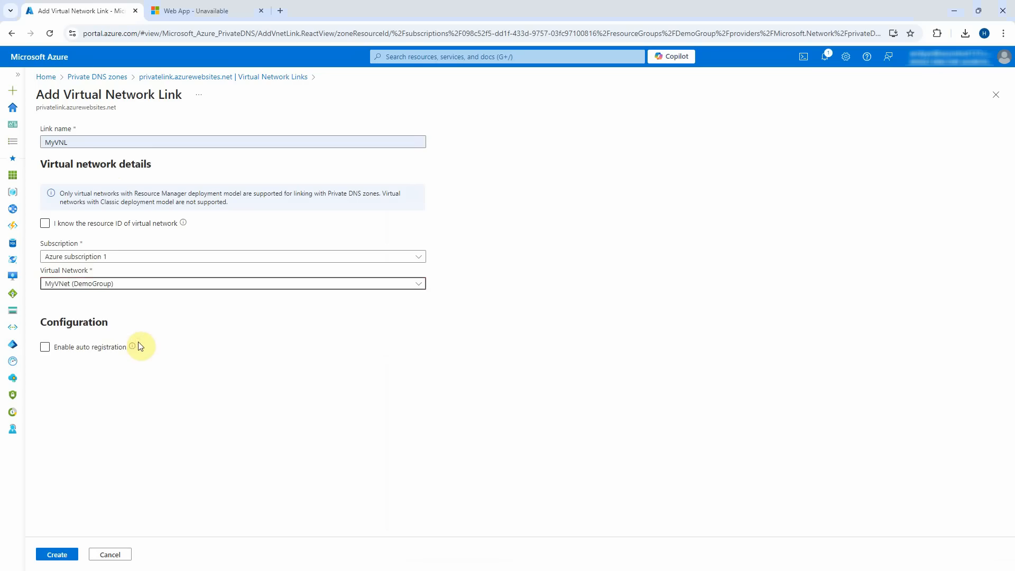
pyautogui.click(41, 553)
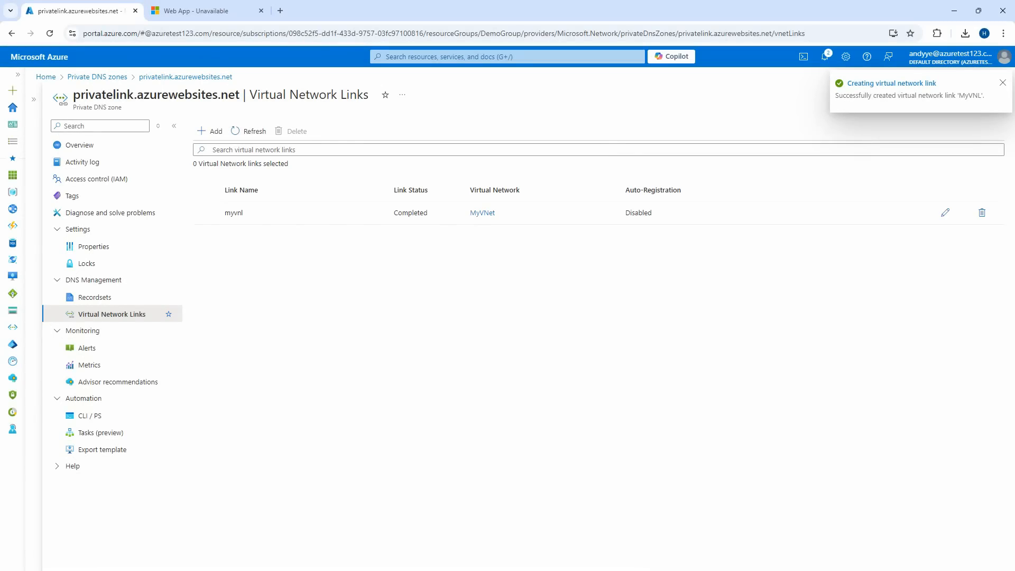
pyautogui.hotkey('alt', 'Tab')
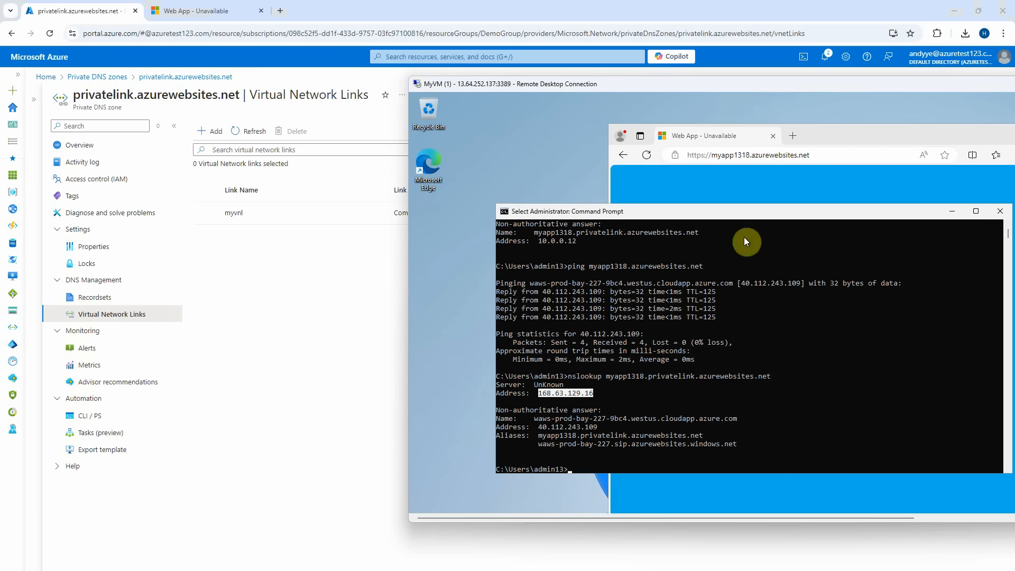
# Reload the web app in the VM and rerun the ping, now reaching private address 10.0.0.12.
pyautogui.click(751, 195)
pyautogui.click(650, 156)
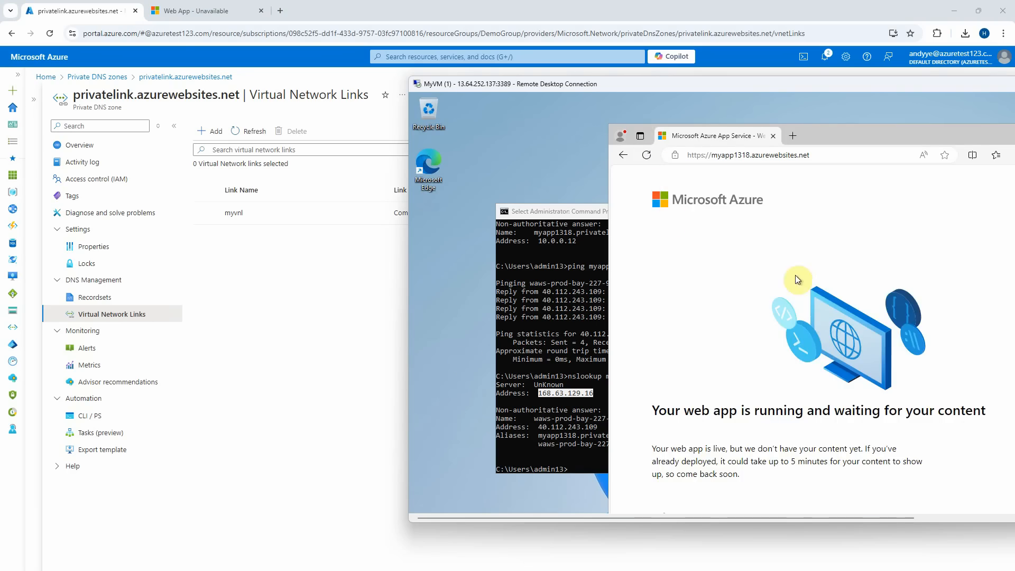
pyautogui.click(525, 347)
pyautogui.scroll(-3, 642, 358)
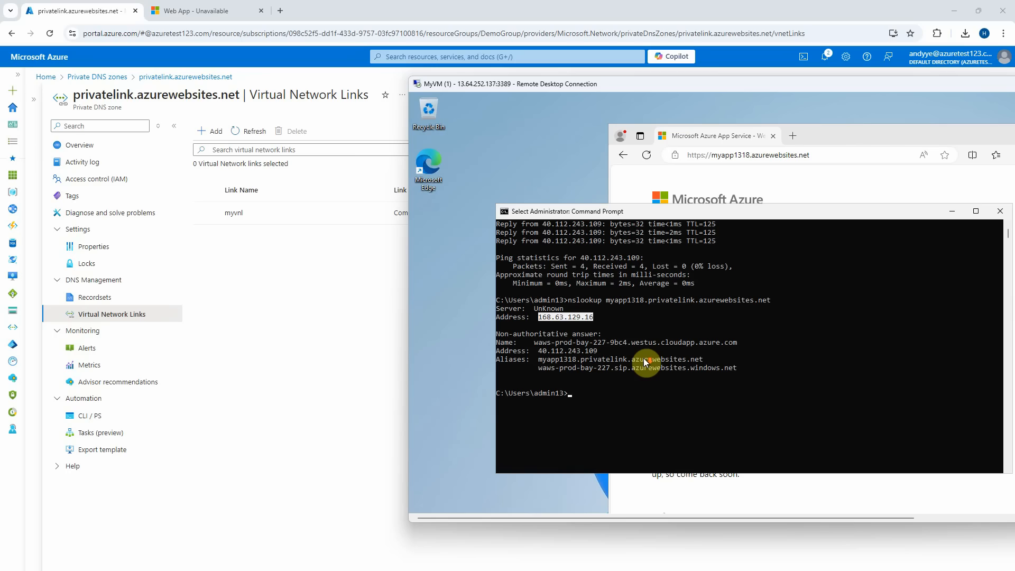
pyautogui.press('Up')
pyautogui.press('Up')
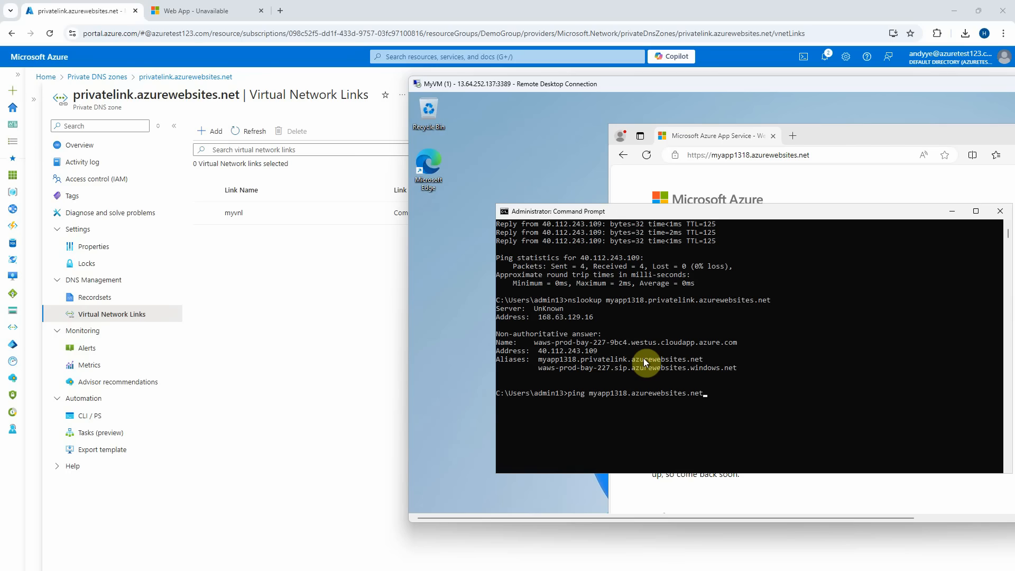
pyautogui.press('Return')
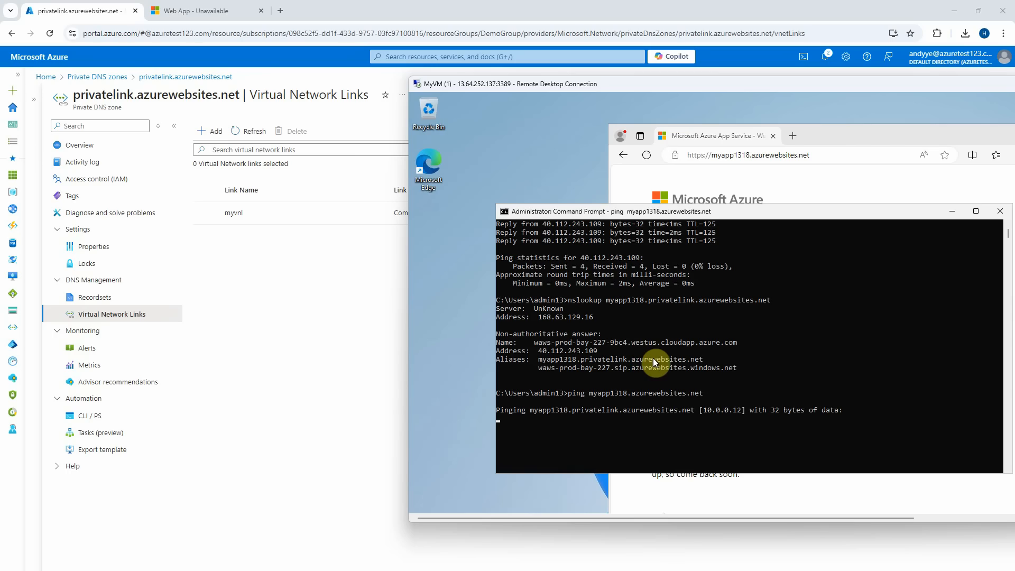
pyautogui.moveTo(703, 411); pyautogui.dragTo(746, 413)
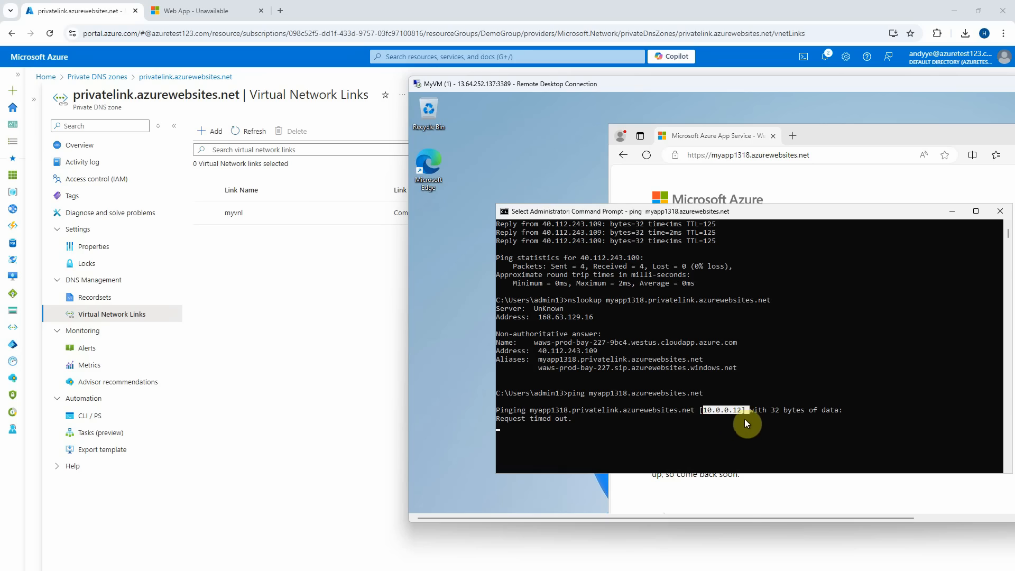
pyautogui.rightClick(741, 421)
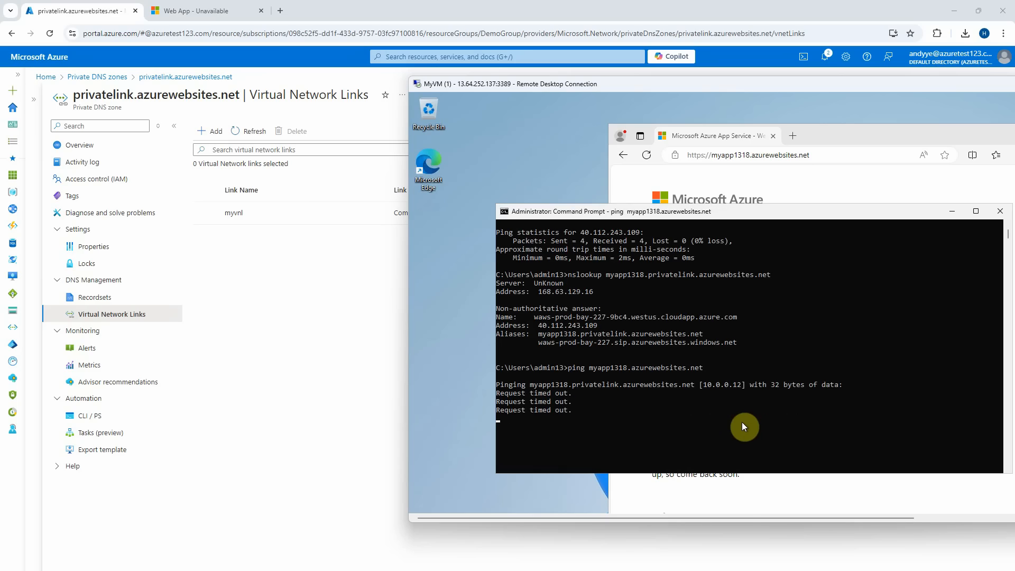
pyautogui.press('Return')
pyautogui.press('Return')
pyautogui.press('Return')
pyautogui.press('Return')
pyautogui.press('Return')
# Rerun nslookup of myapp1318.privatelink.azurewebsites.net, confirming it resolves to 10.0.0.12.
pyautogui.press('Up')
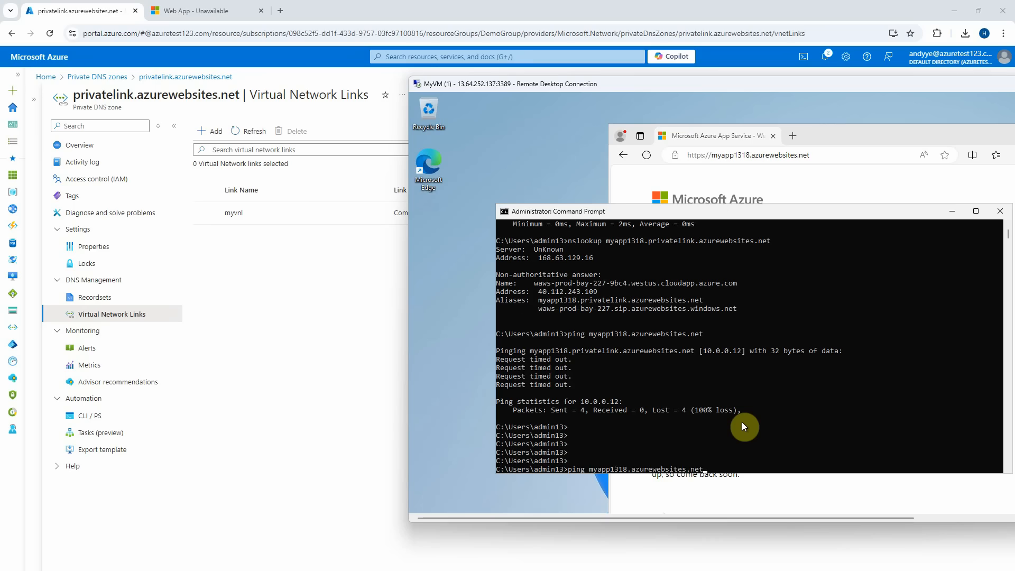
pyautogui.press('Up')
pyautogui.press('Up')
pyautogui.press('Up')
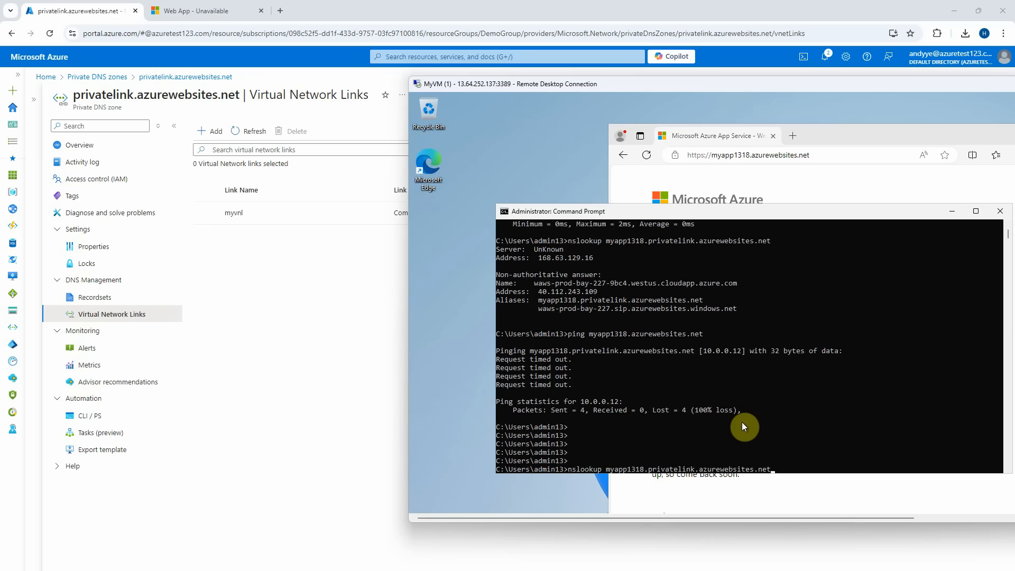
pyautogui.press('Return')
pyautogui.moveTo(584, 445); pyautogui.dragTo(537, 443)
pyautogui.click(696, 452)
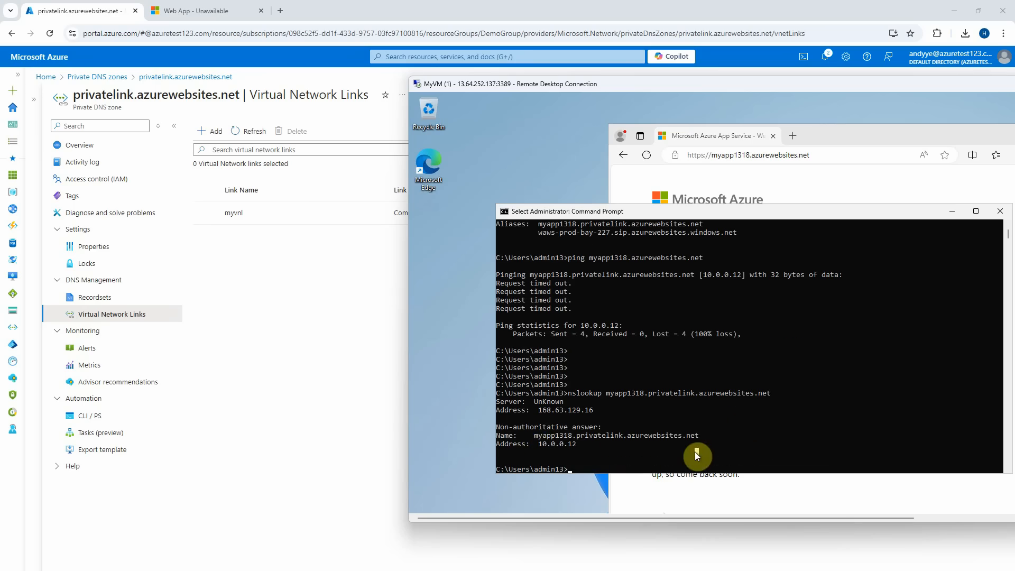
# Close Command Prompt and Edge in the VM, then disconnect the Remote Desktop session.
pyautogui.click(1000, 211)
pyautogui.moveTo(834, 86); pyautogui.dragTo(621, 94)
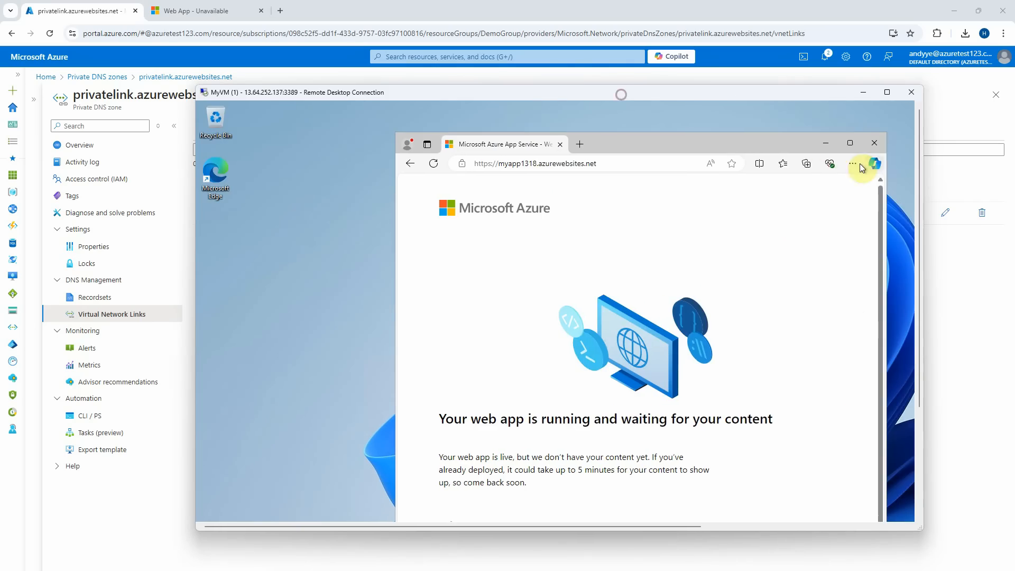
pyautogui.click(875, 147)
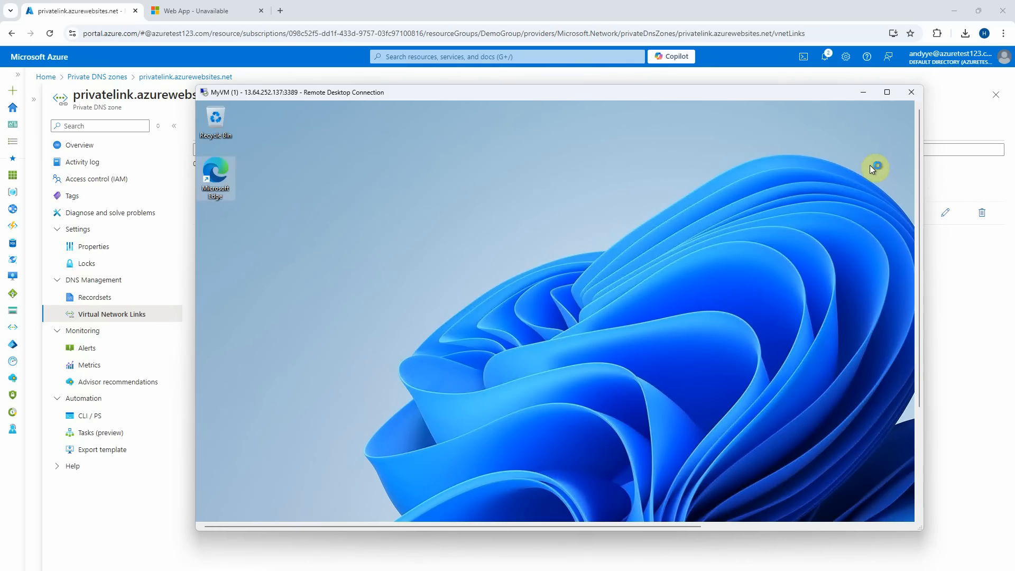
pyautogui.click(911, 93)
pyautogui.click(595, 327)
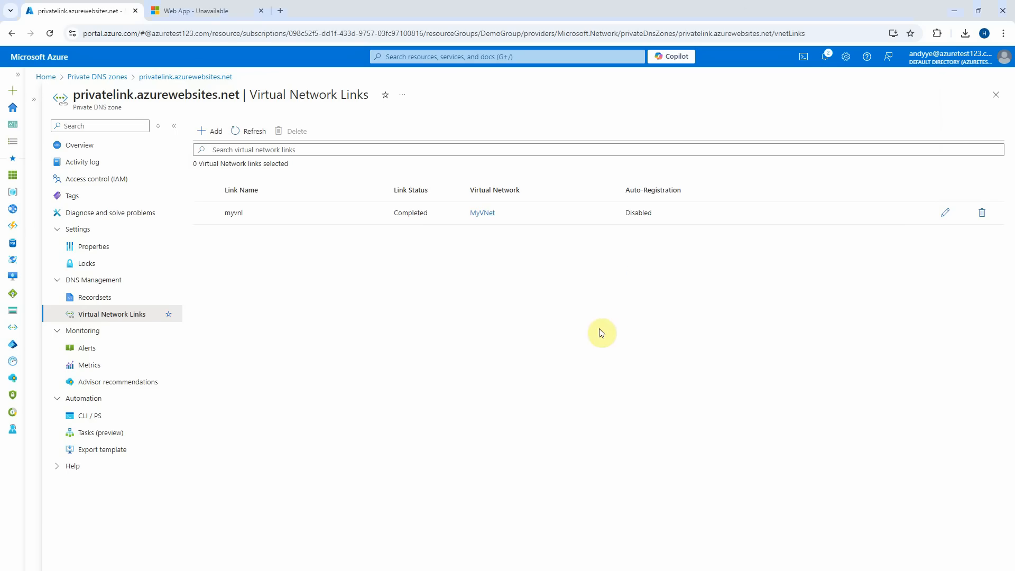
# Open the DemoGroup resource group and select all 11 of its resources.
pyautogui.click(46, 77)
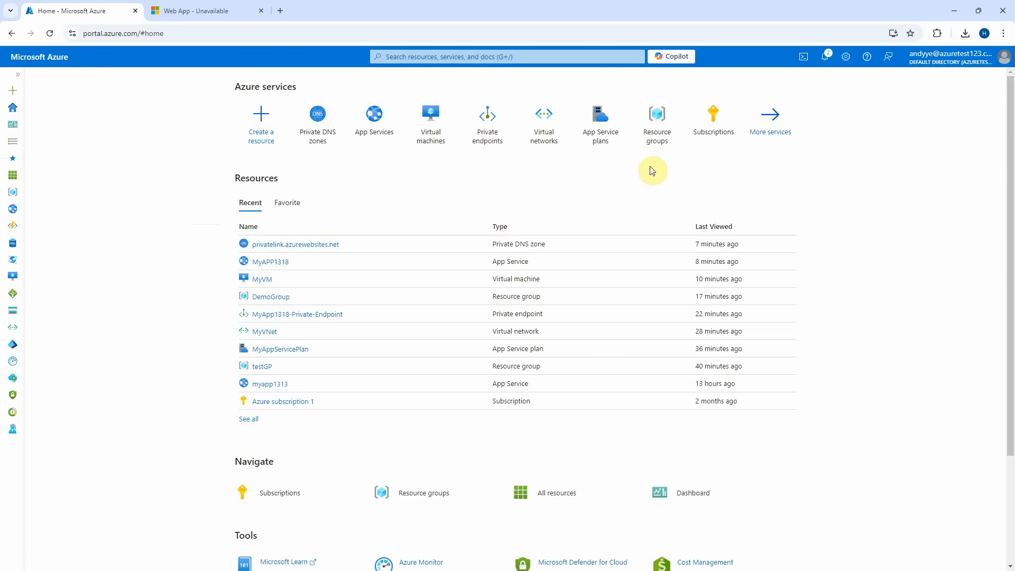
pyautogui.click(658, 139)
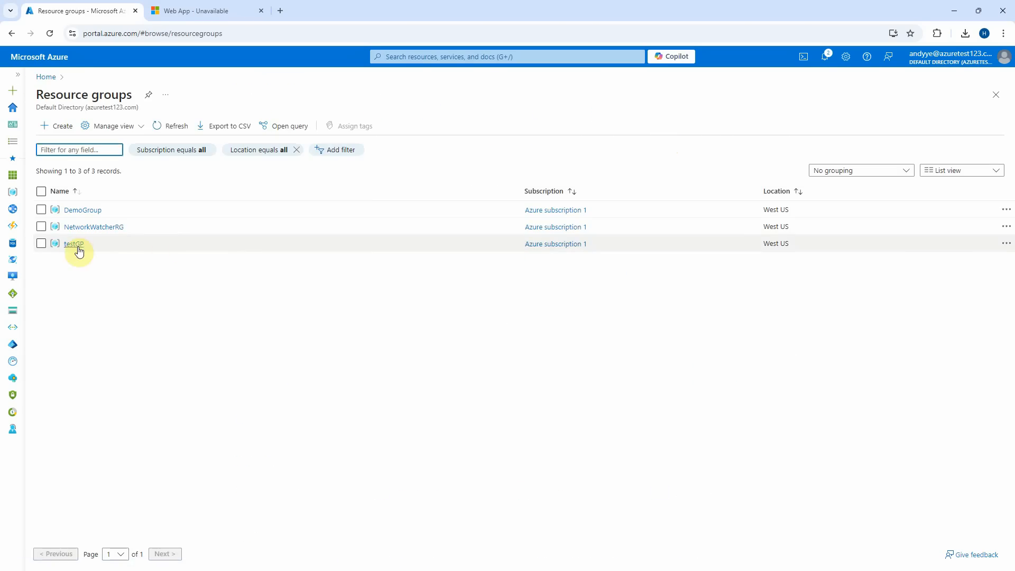
pyautogui.click(77, 210)
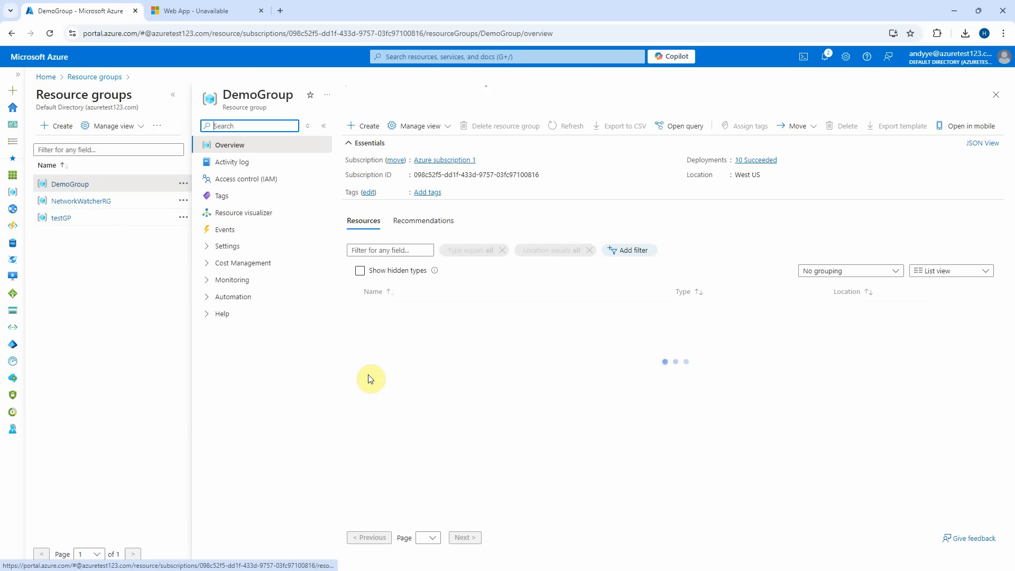
pyautogui.click(354, 291)
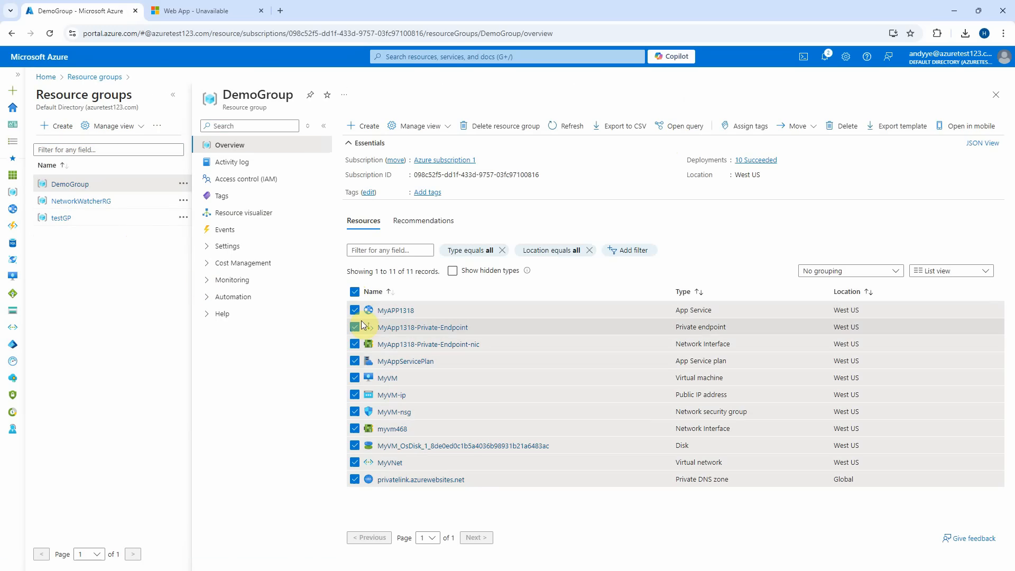
# Delete the selected resources with force delete for virtual machines, entering 'delete' to confirm.
pyautogui.click(848, 130)
pyautogui.click(722, 501)
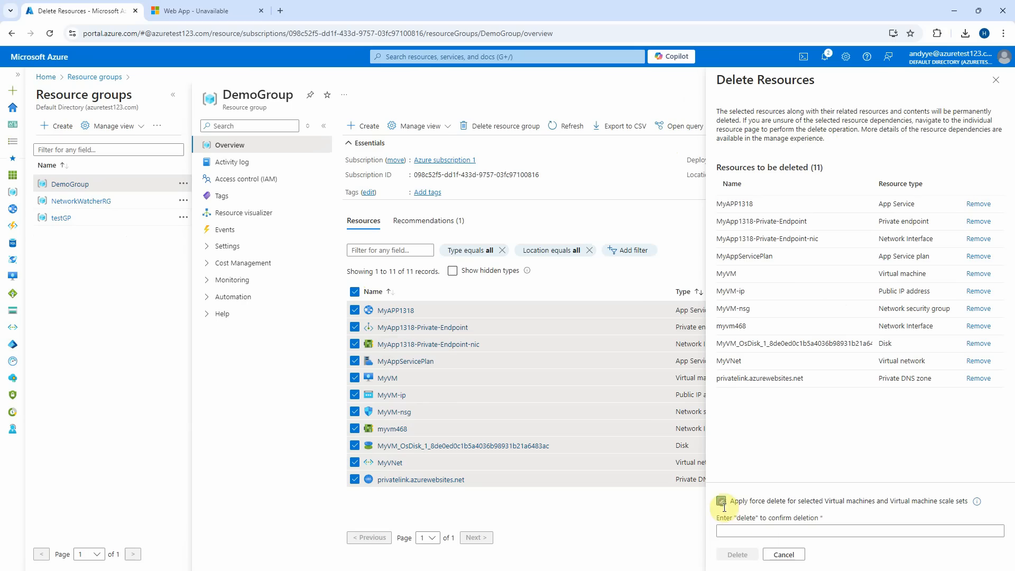
pyautogui.doubleClick(745, 518)
pyautogui.moveTo(745, 518); pyautogui.dragTo(732, 529)
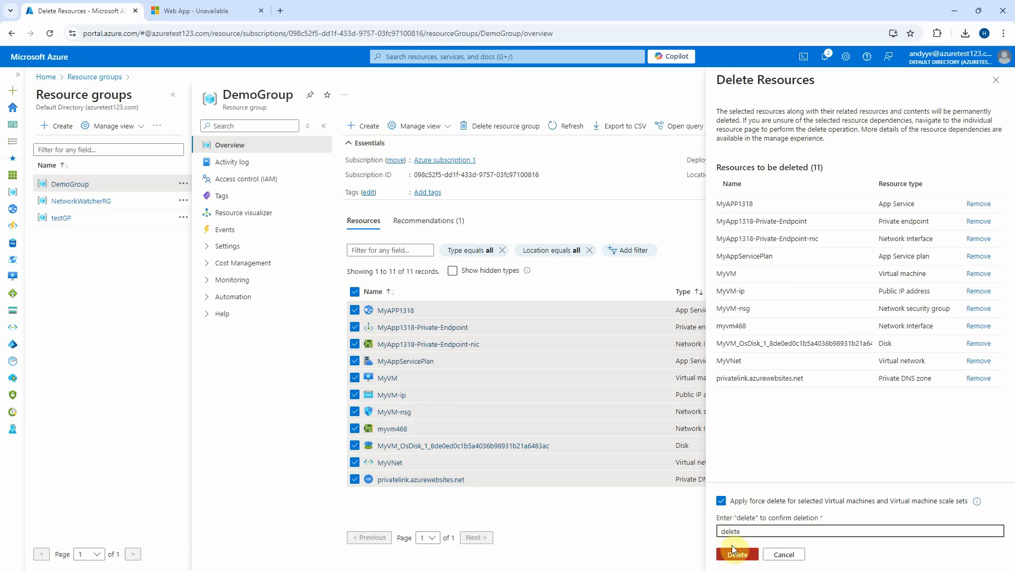
pyautogui.click(736, 555)
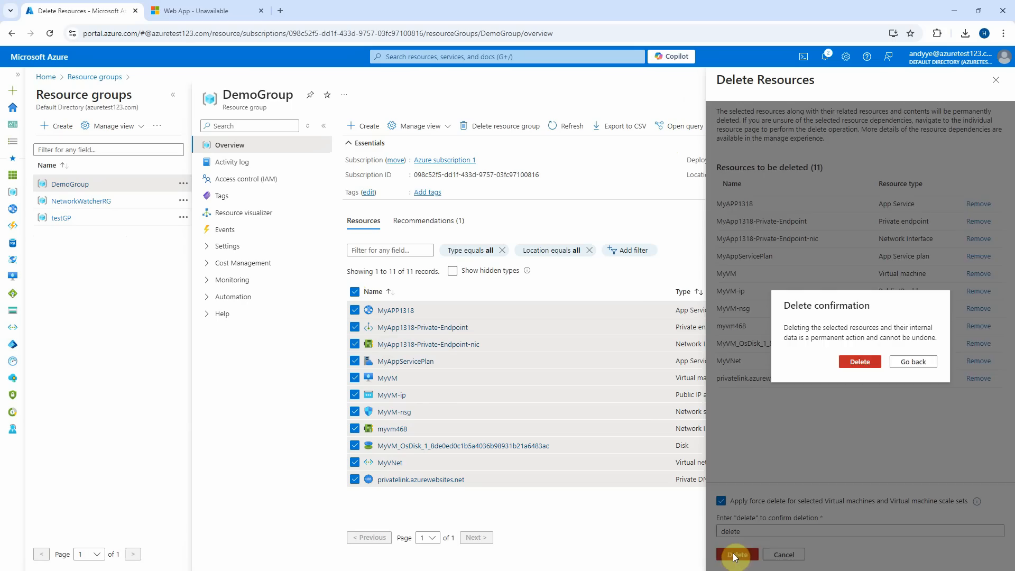
pyautogui.click(857, 361)
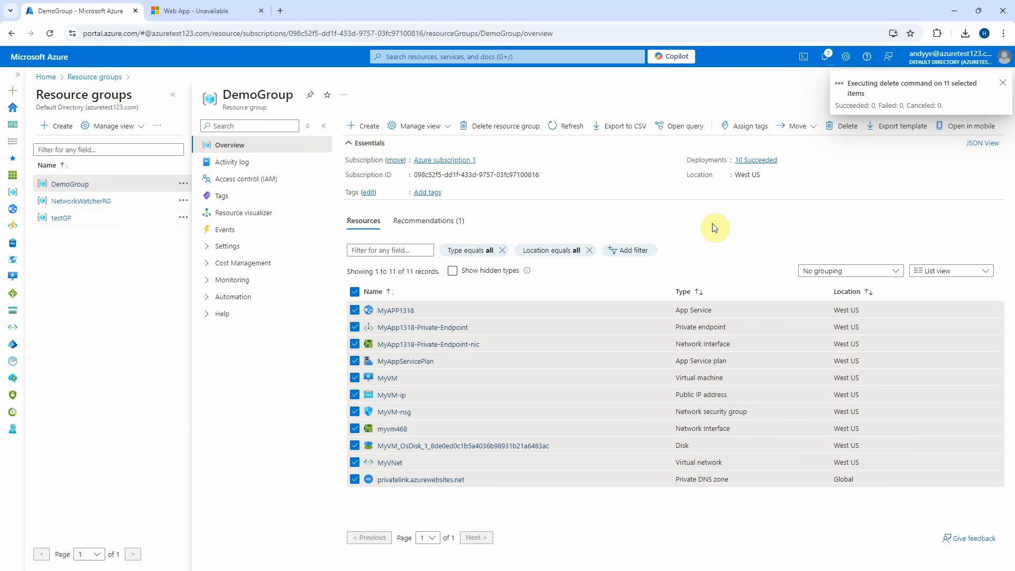